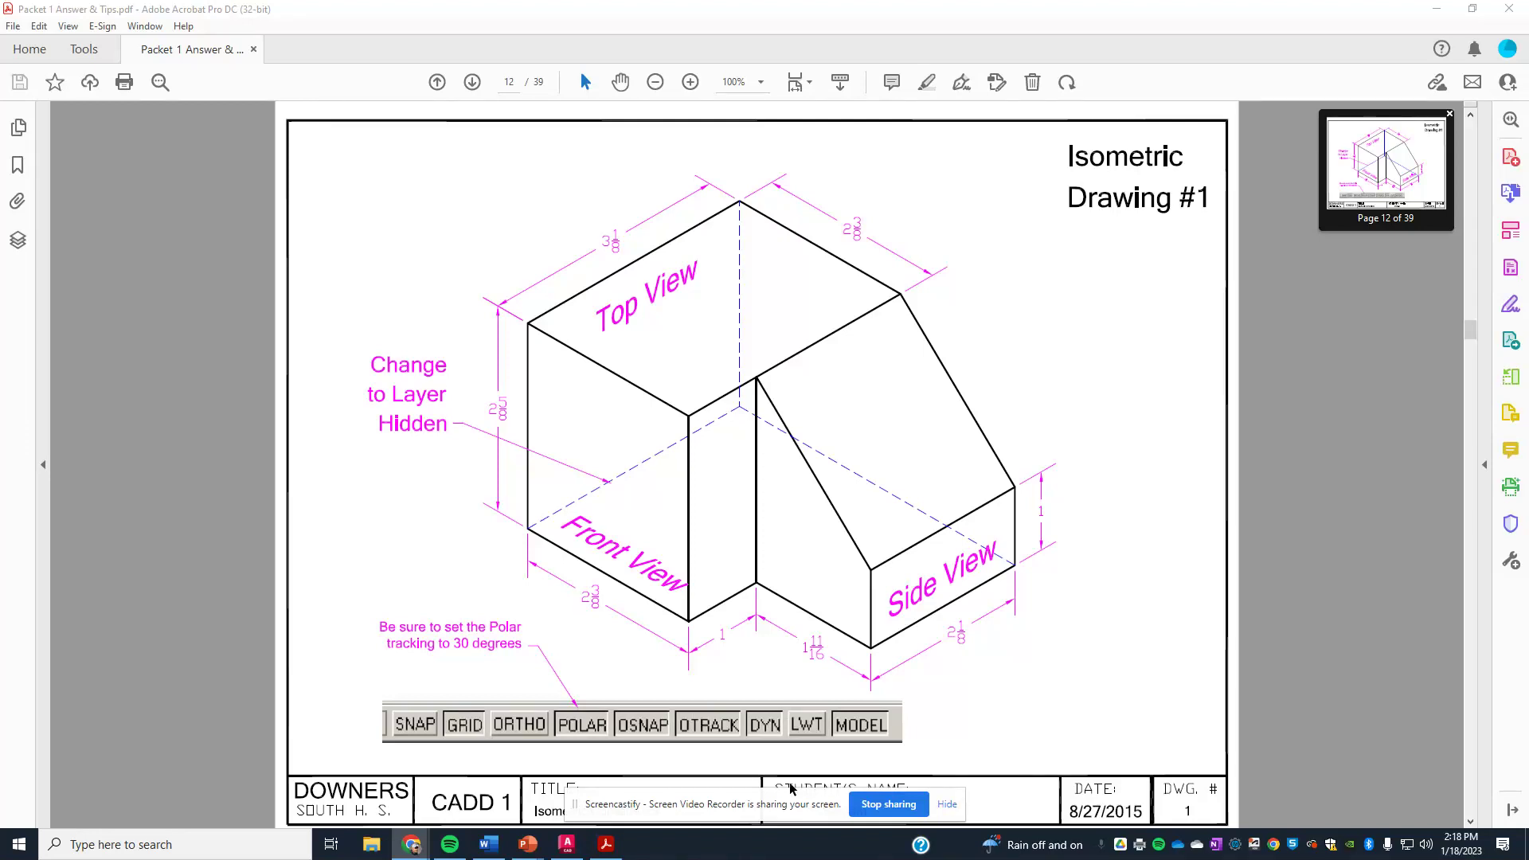
Move from the reference PDF back to AutoCAD's start page.
{"action": "left_click_drag", "start_coordinate": [778, 818], "coordinate": [1308, 804]}
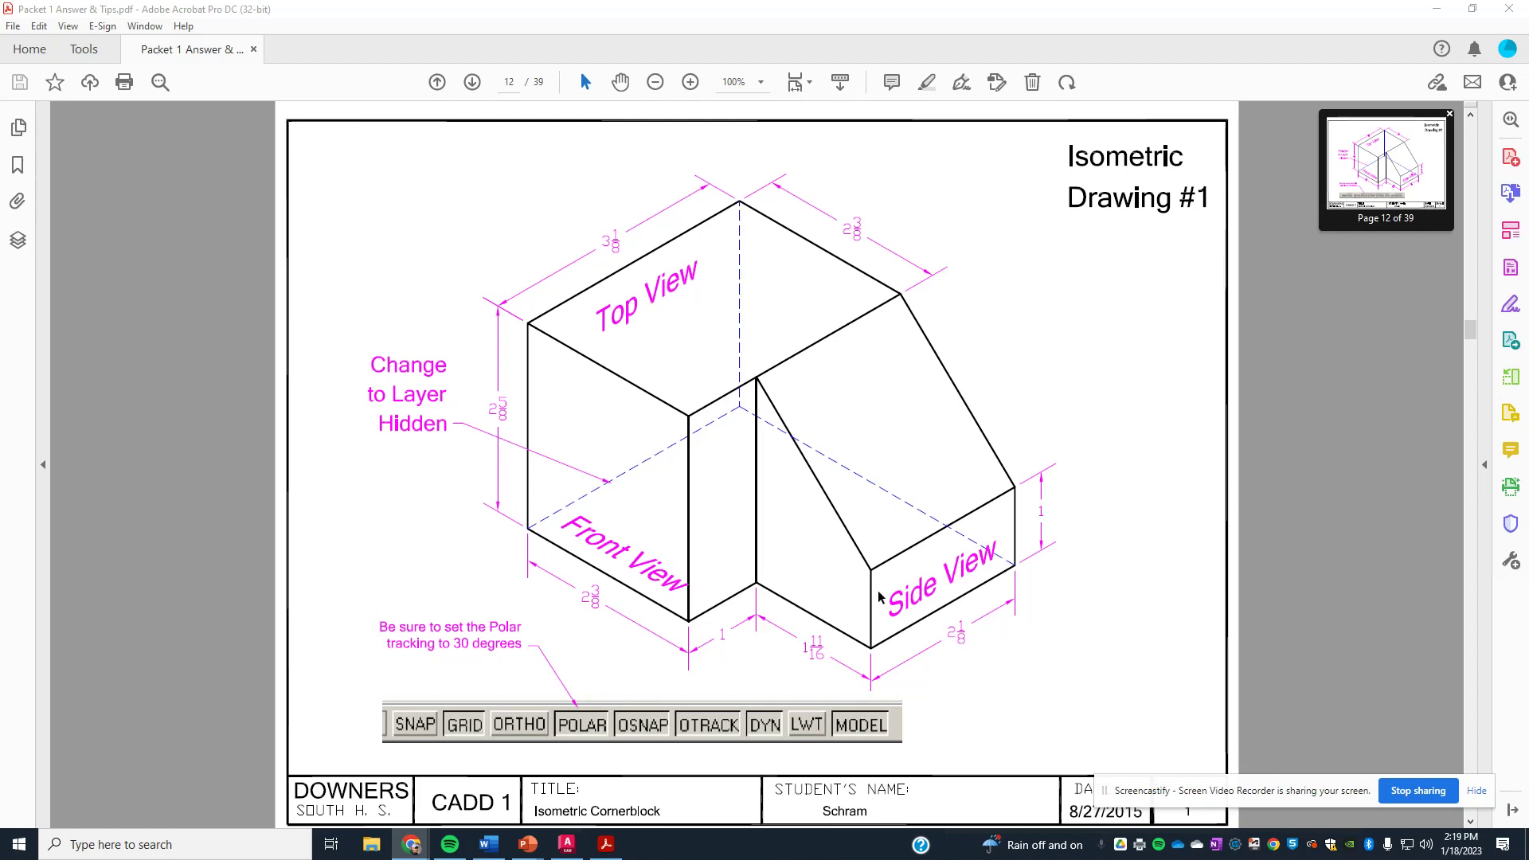
{"action": "left_click", "coordinate": [573, 851]}
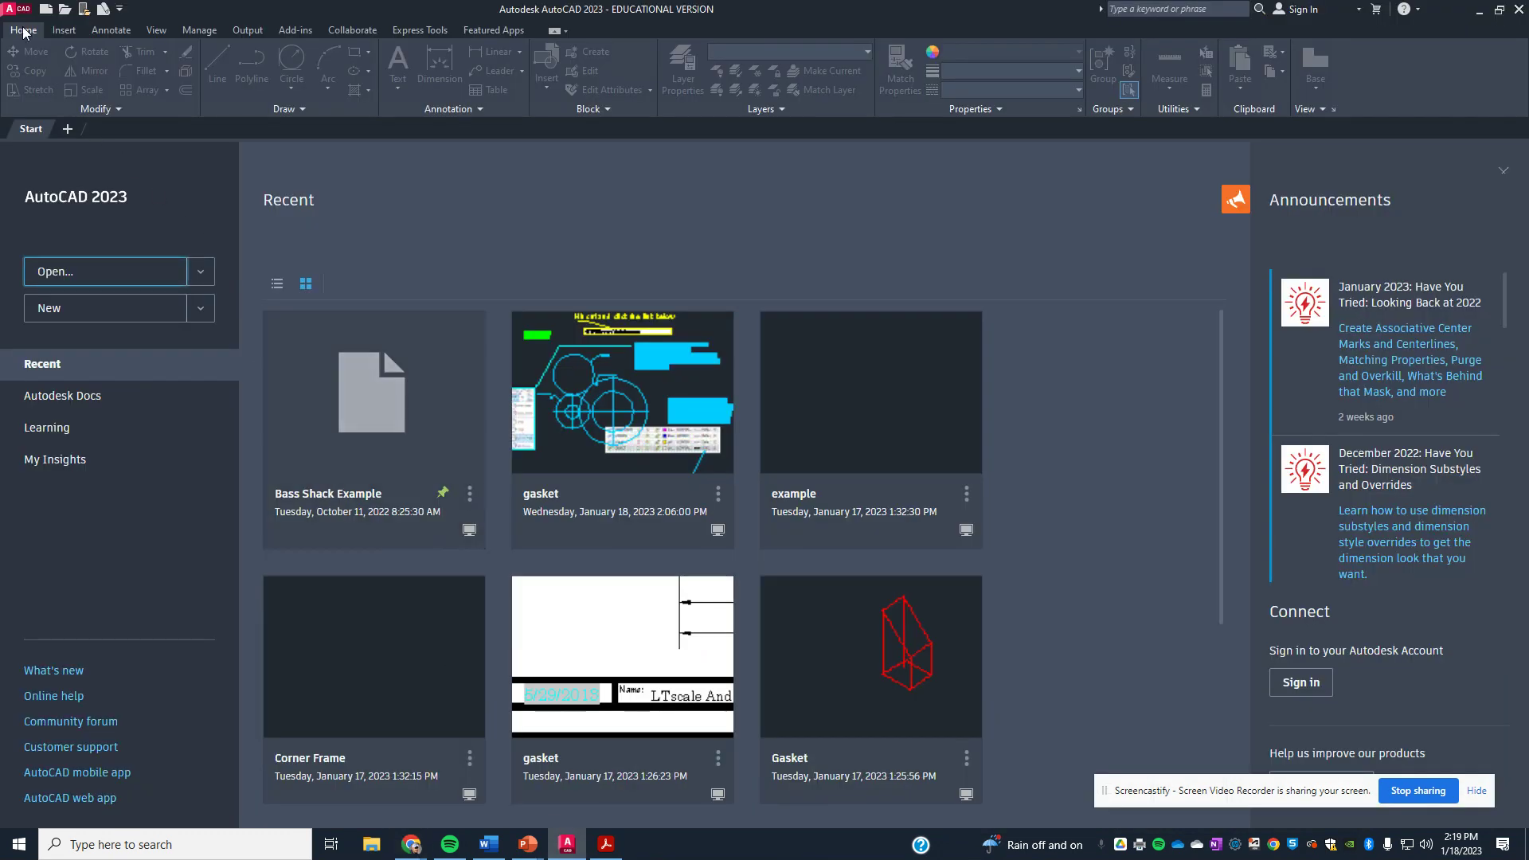
{"action": "left_click", "coordinate": [605, 844]}
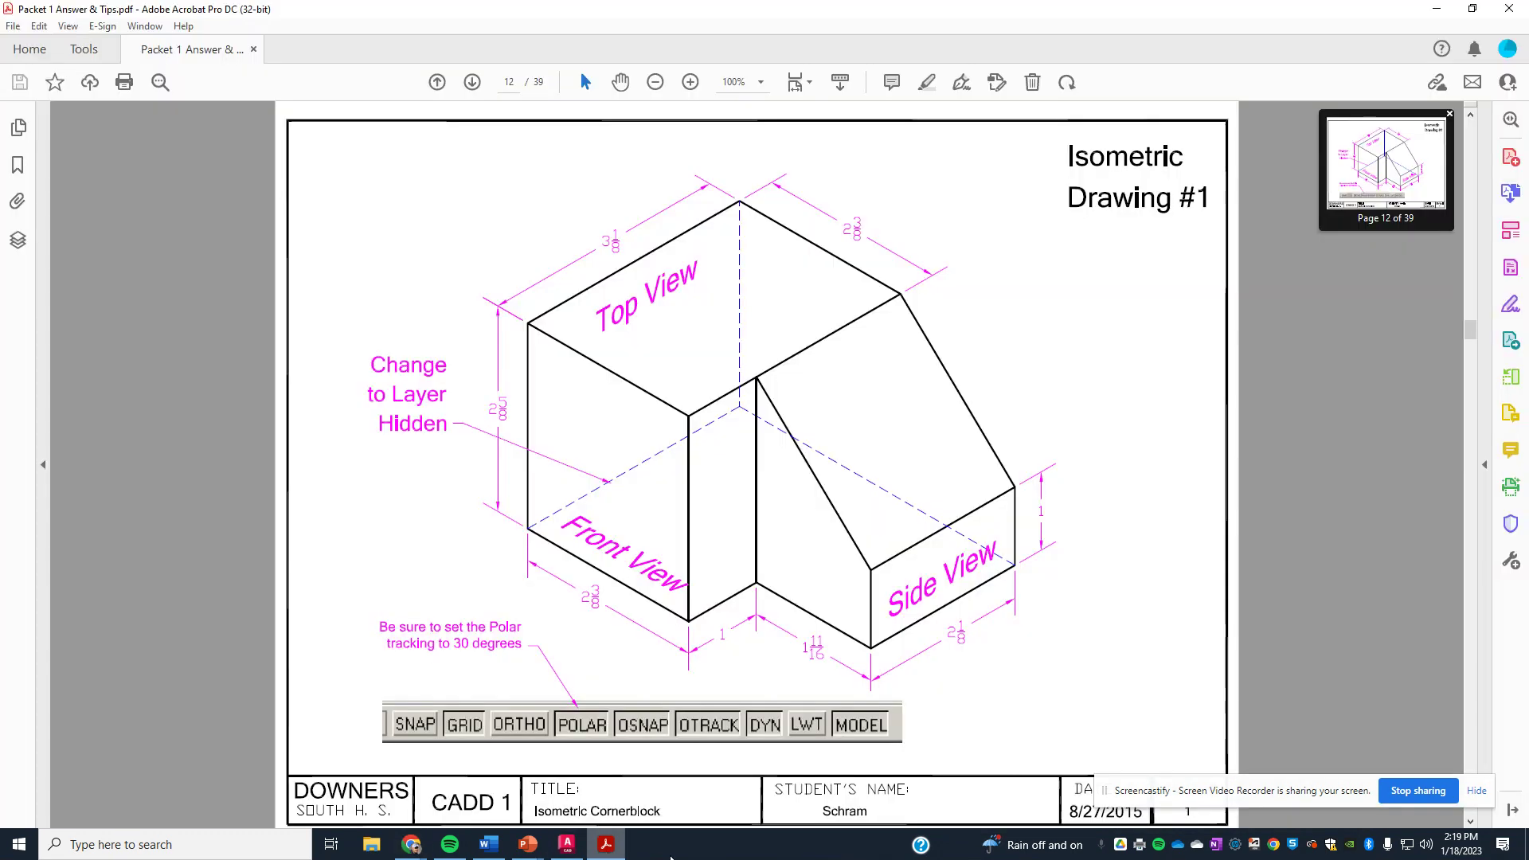
{"action": "left_click", "coordinate": [1437, 8]}
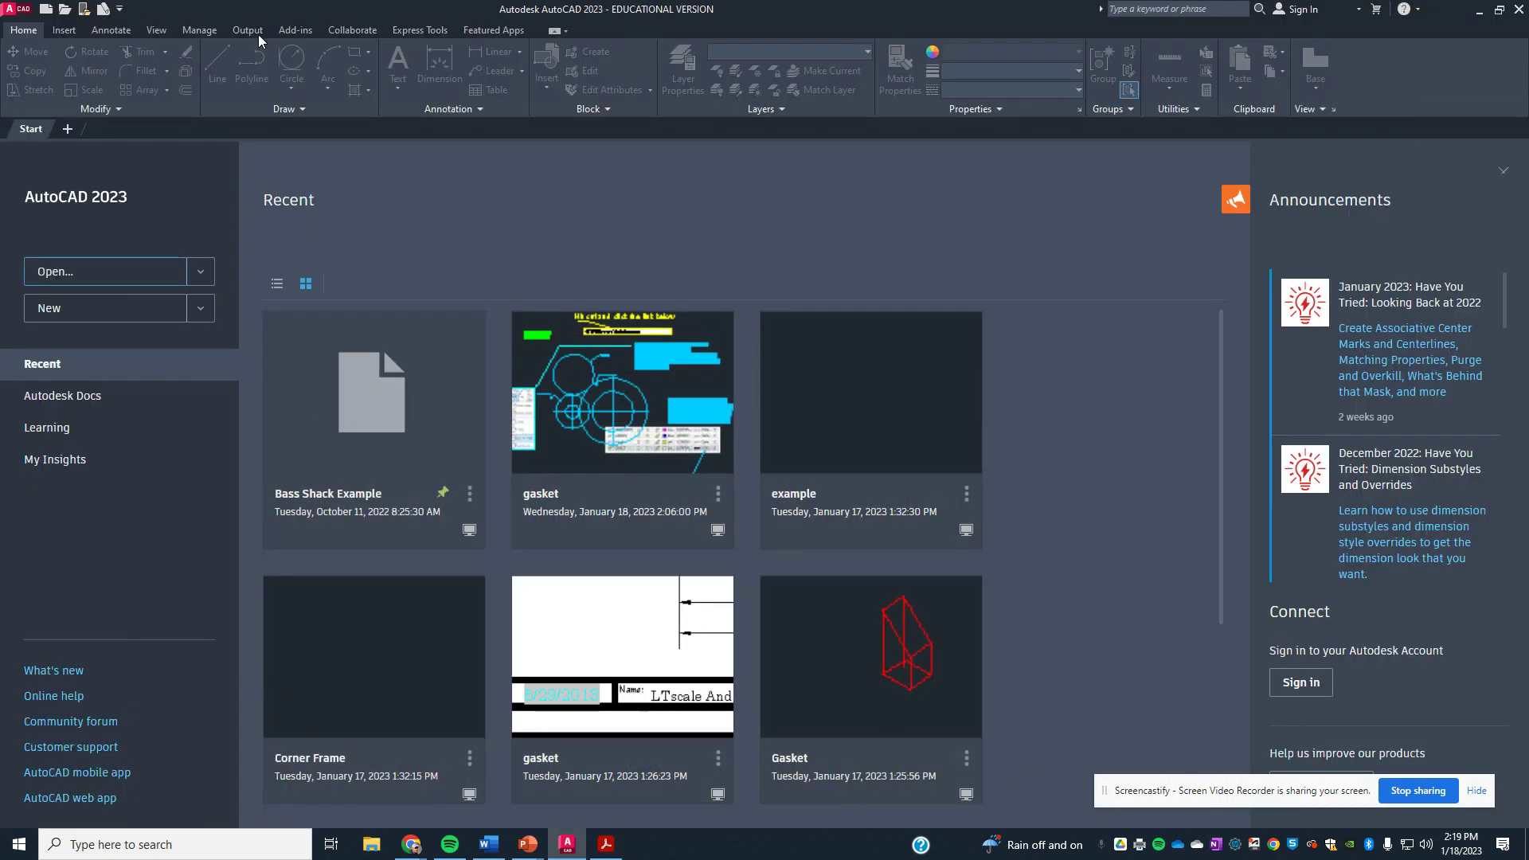
Open Corner Block.dwg through Application menu > Open > Drawing.
{"action": "left_click", "coordinate": [19, 9]}
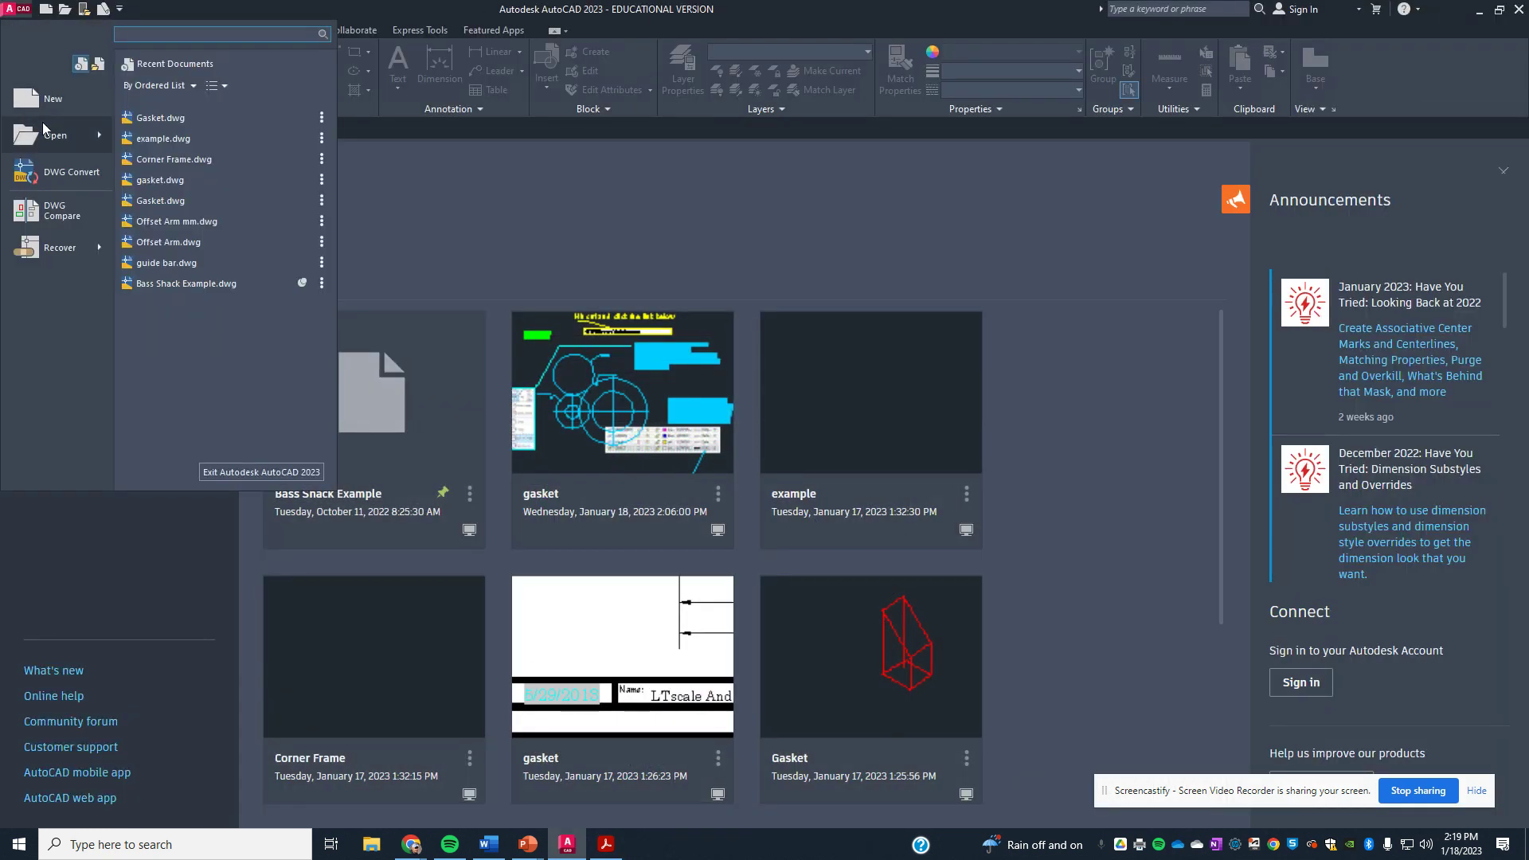
{"action": "mouse_move", "coordinate": [46, 137]}
{"action": "left_click", "coordinate": [313, 140]}
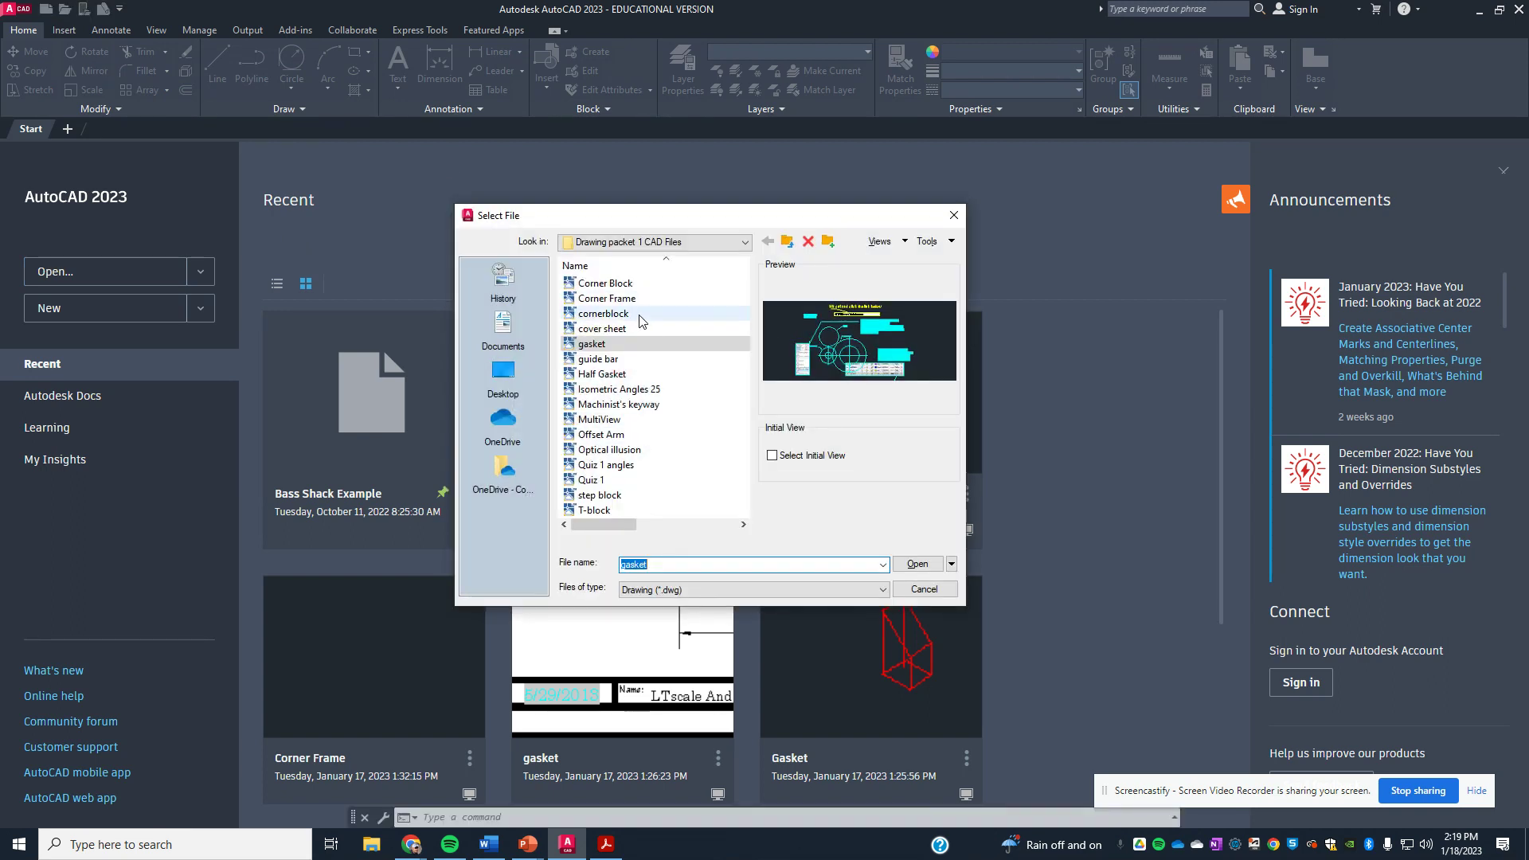
{"action": "left_click", "coordinate": [629, 283]}
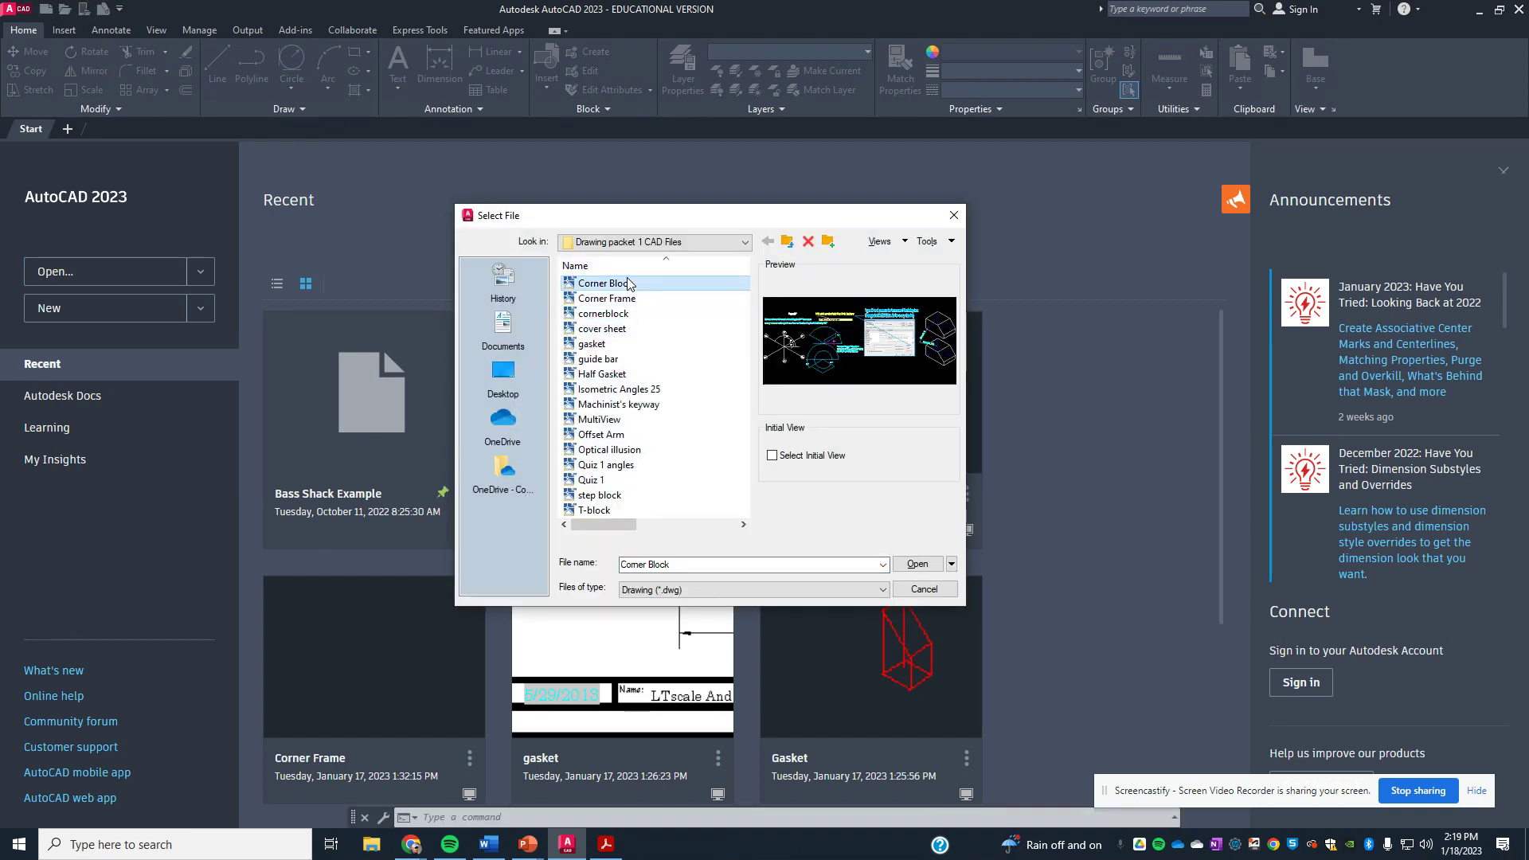
{"action": "left_click", "coordinate": [916, 565]}
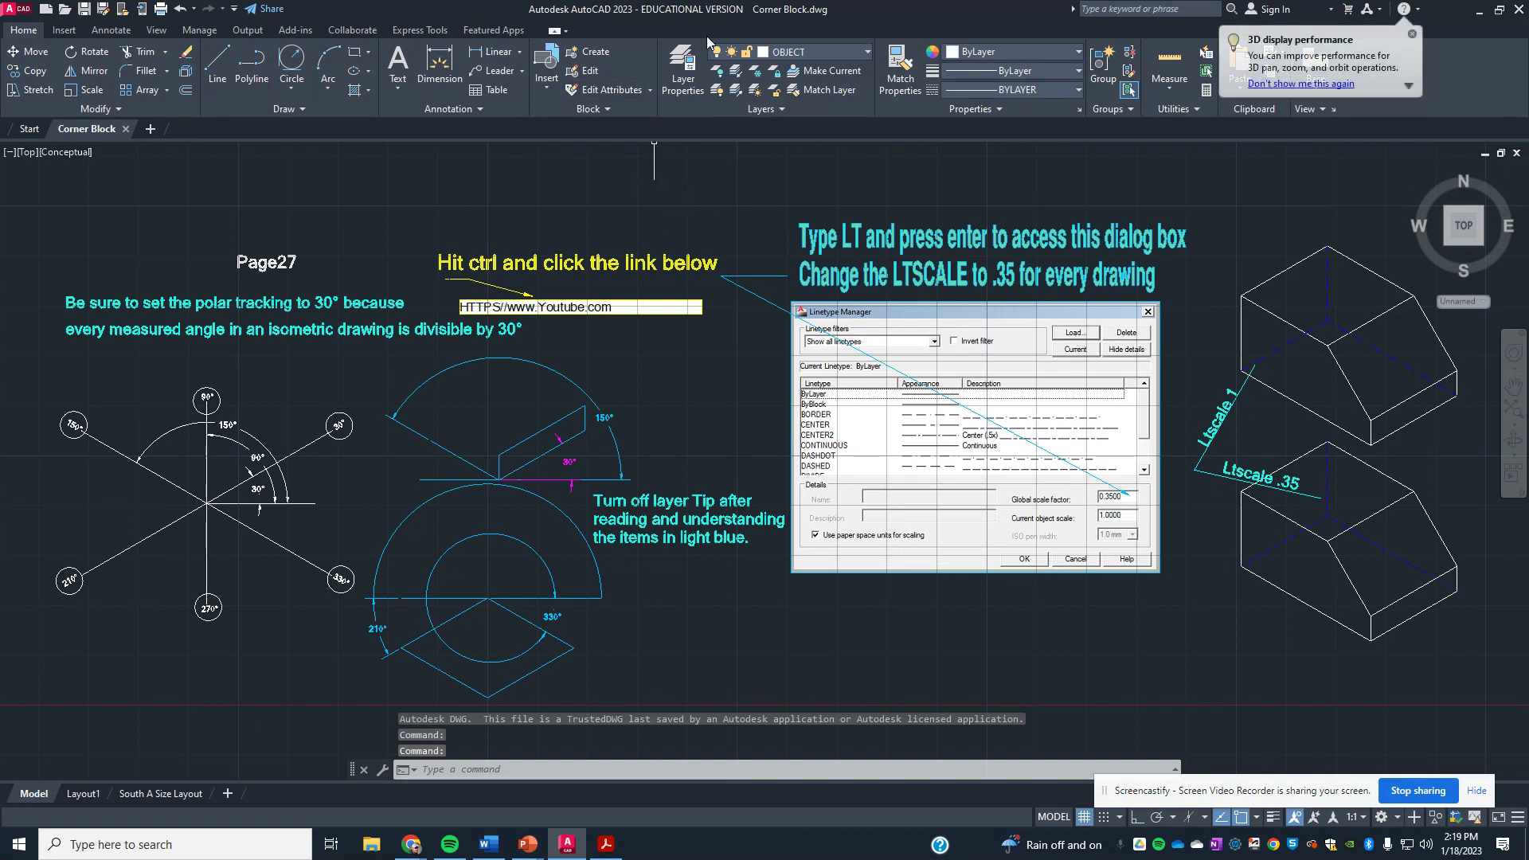
Switch off the Tip and Tips layers in the Layer dropdown.
{"action": "left_click", "coordinate": [766, 55]}
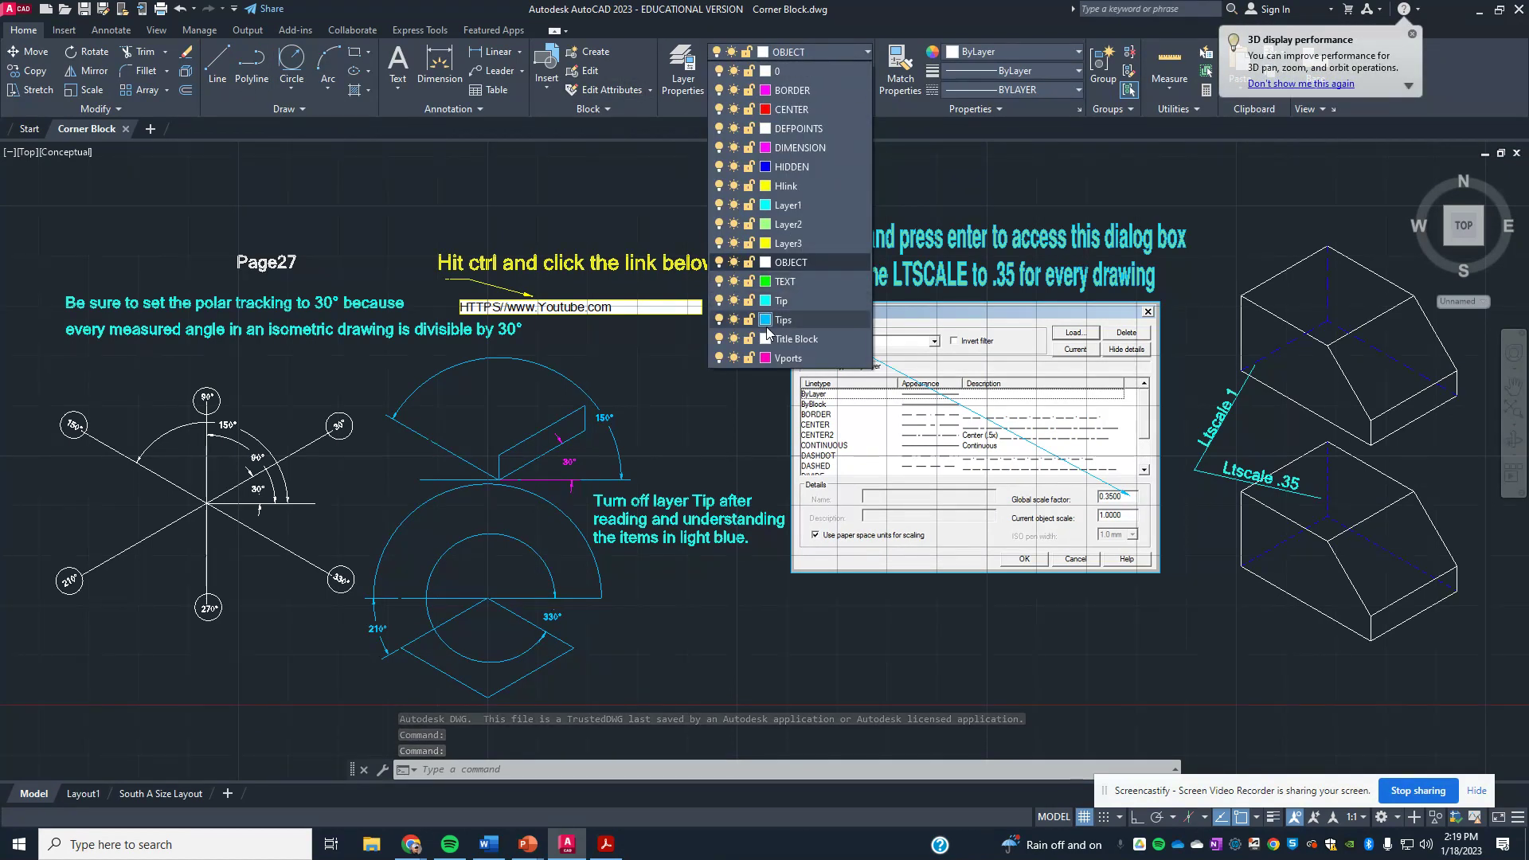
{"action": "left_click", "coordinate": [719, 300]}
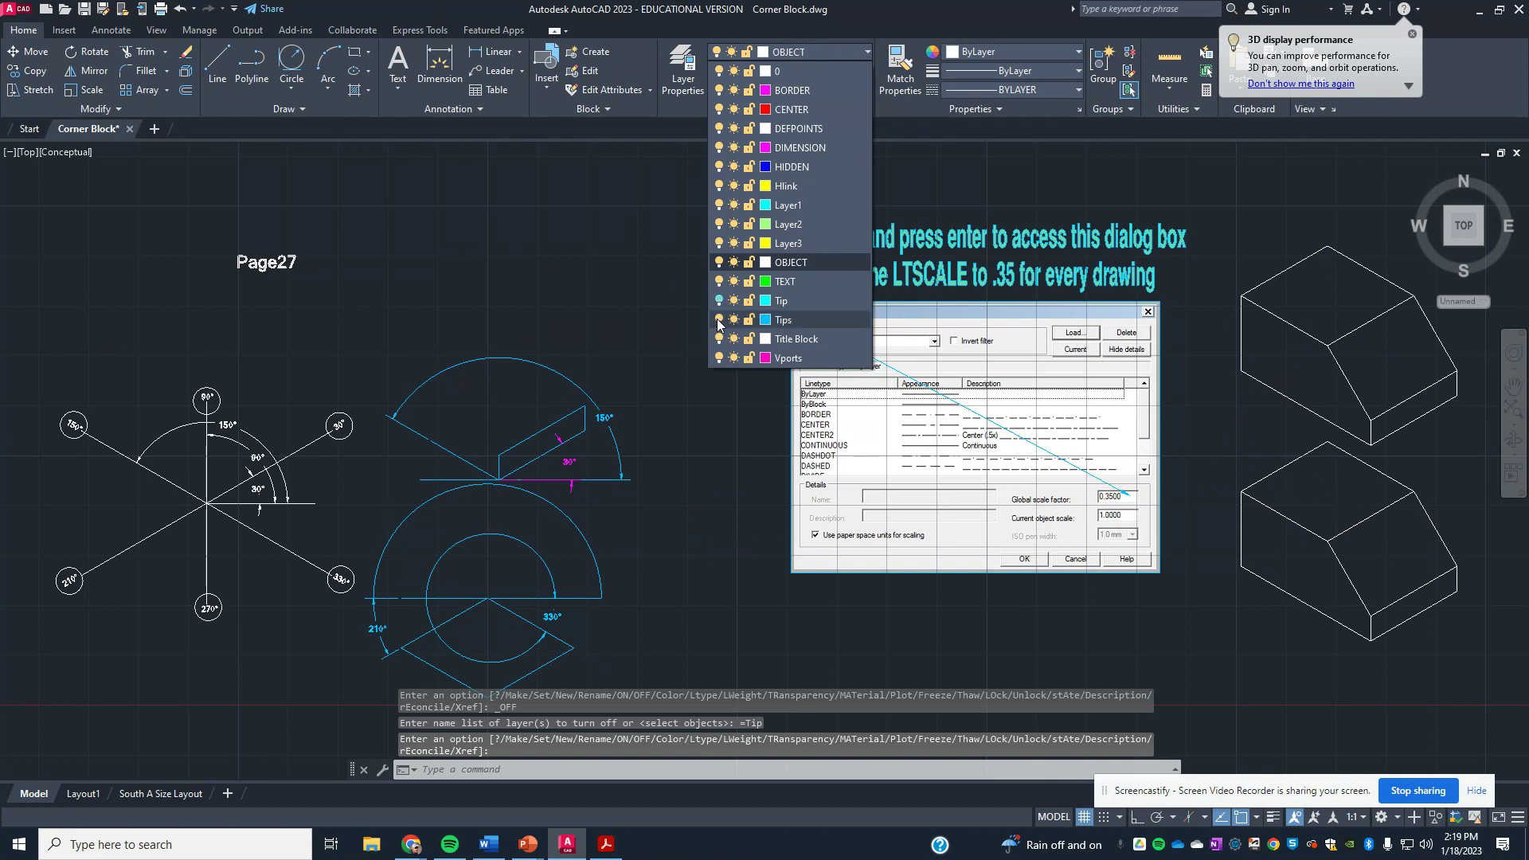
{"action": "left_click", "coordinate": [719, 319]}
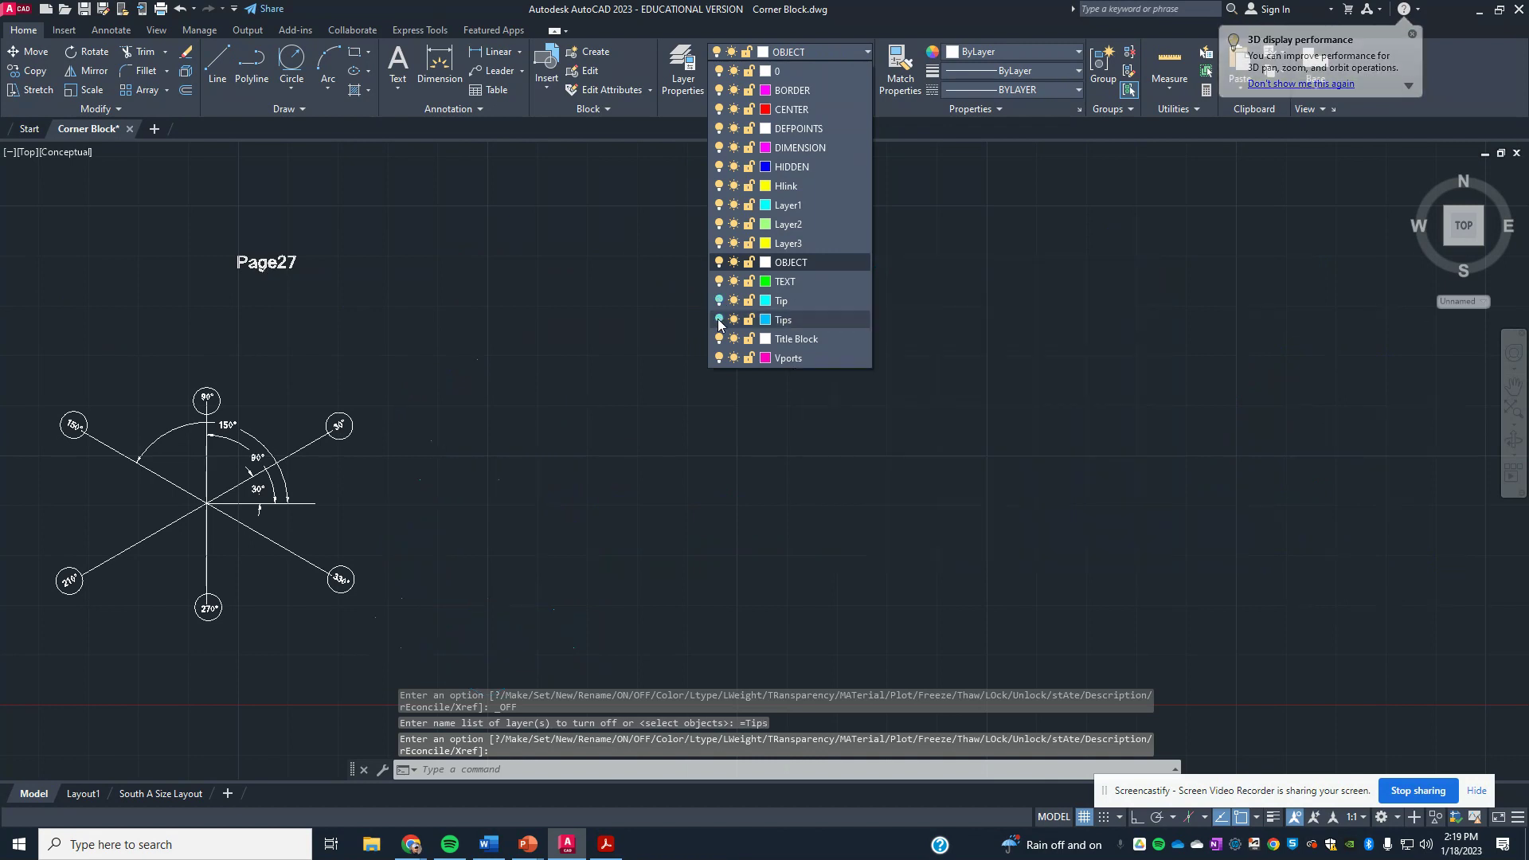
{"action": "left_click", "coordinate": [956, 443]}
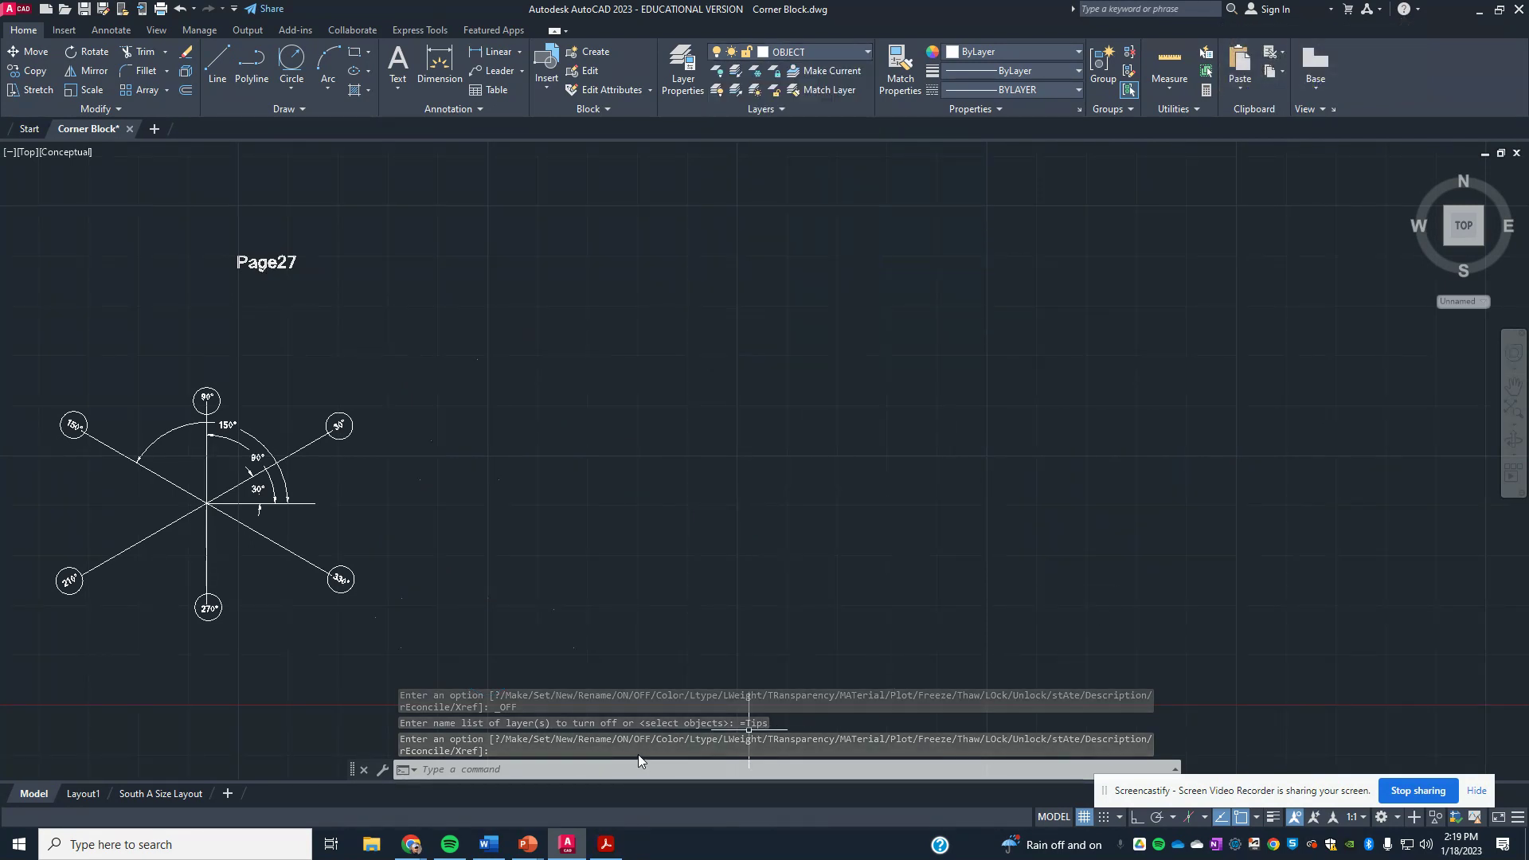
Turn isometric drafting (ISODRAFT) on in the status bar.
{"action": "left_click_drag", "start_coordinate": [1324, 803], "coordinate": [1338, 766]}
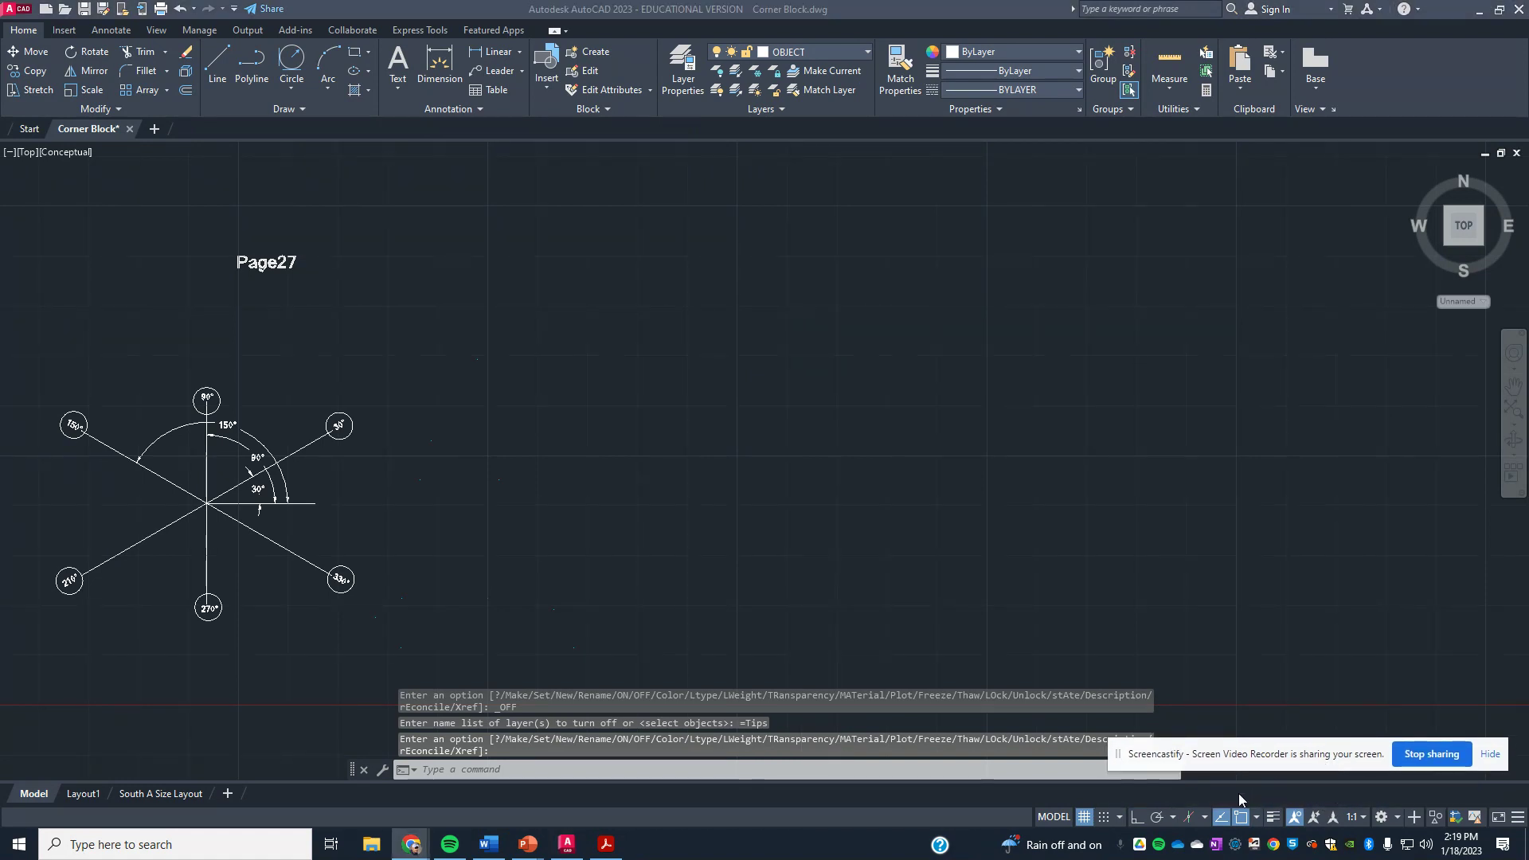
{"action": "left_click", "coordinate": [1189, 821]}
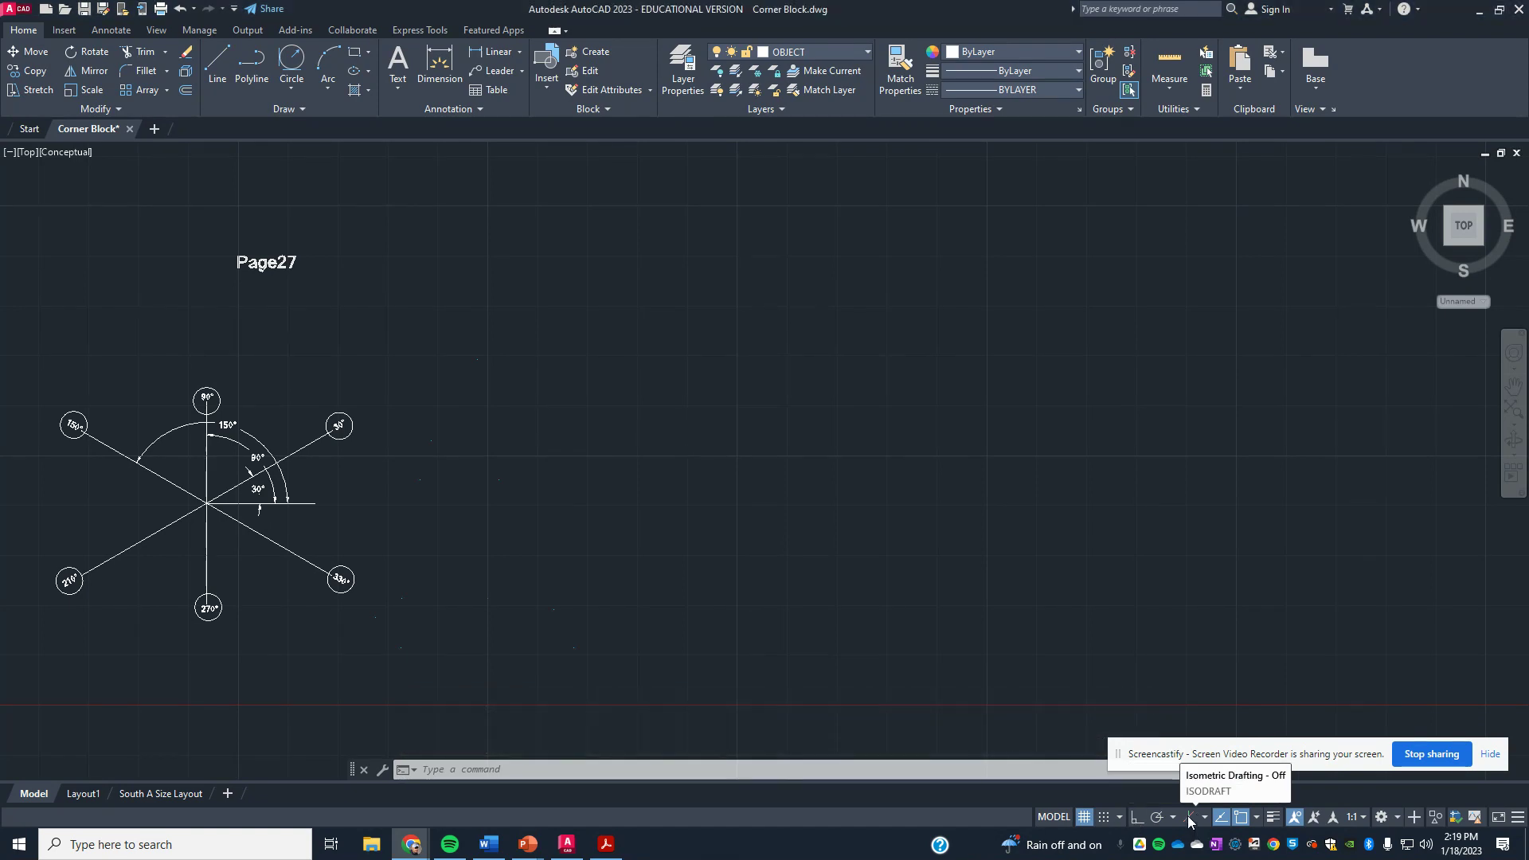
{"action": "left_click", "coordinate": [1189, 821]}
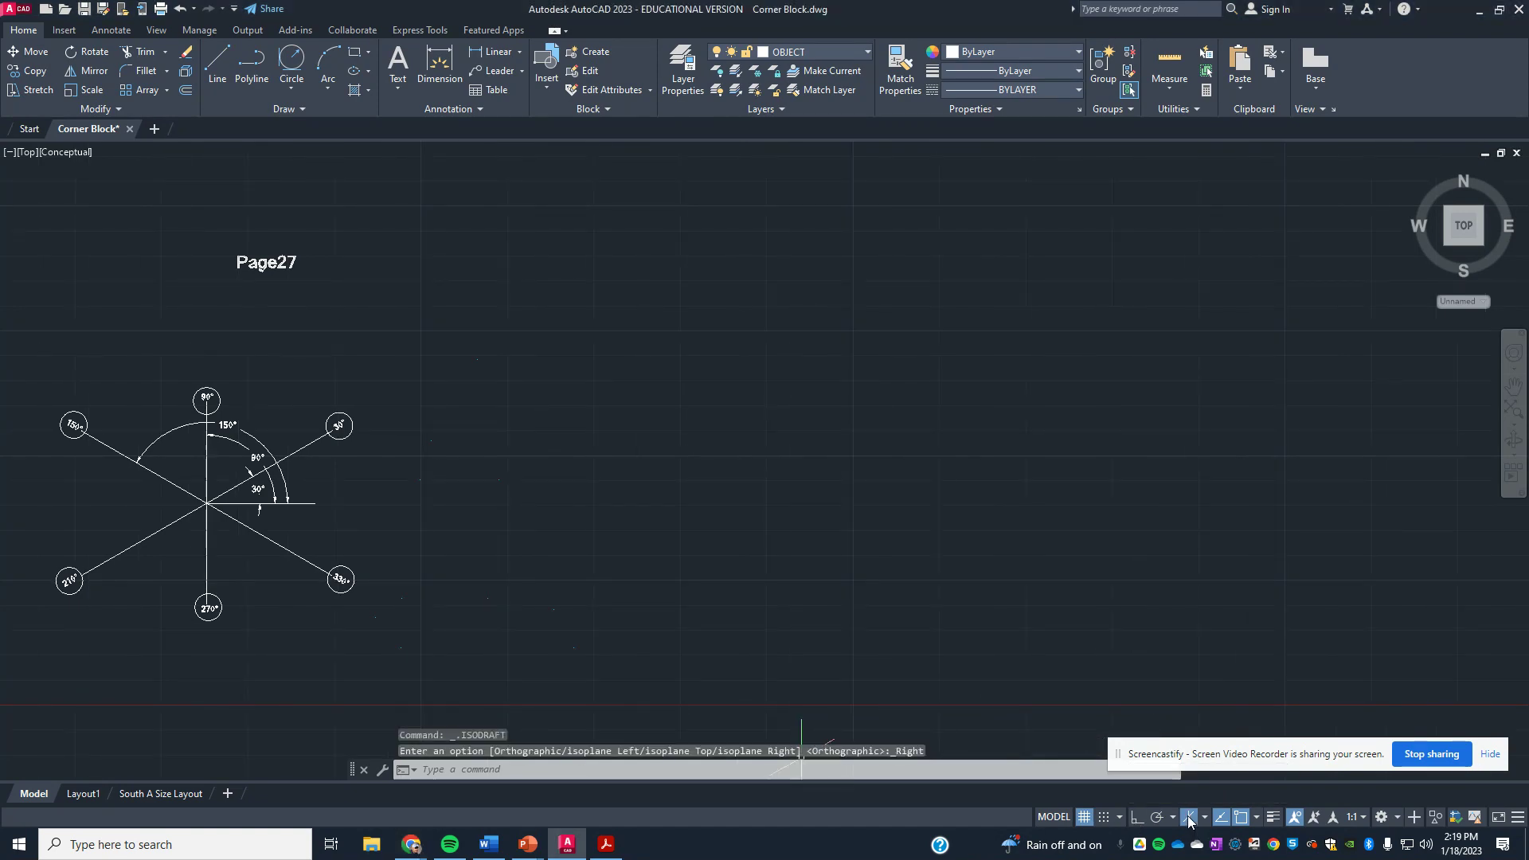
{"action": "left_click", "coordinate": [1189, 821]}
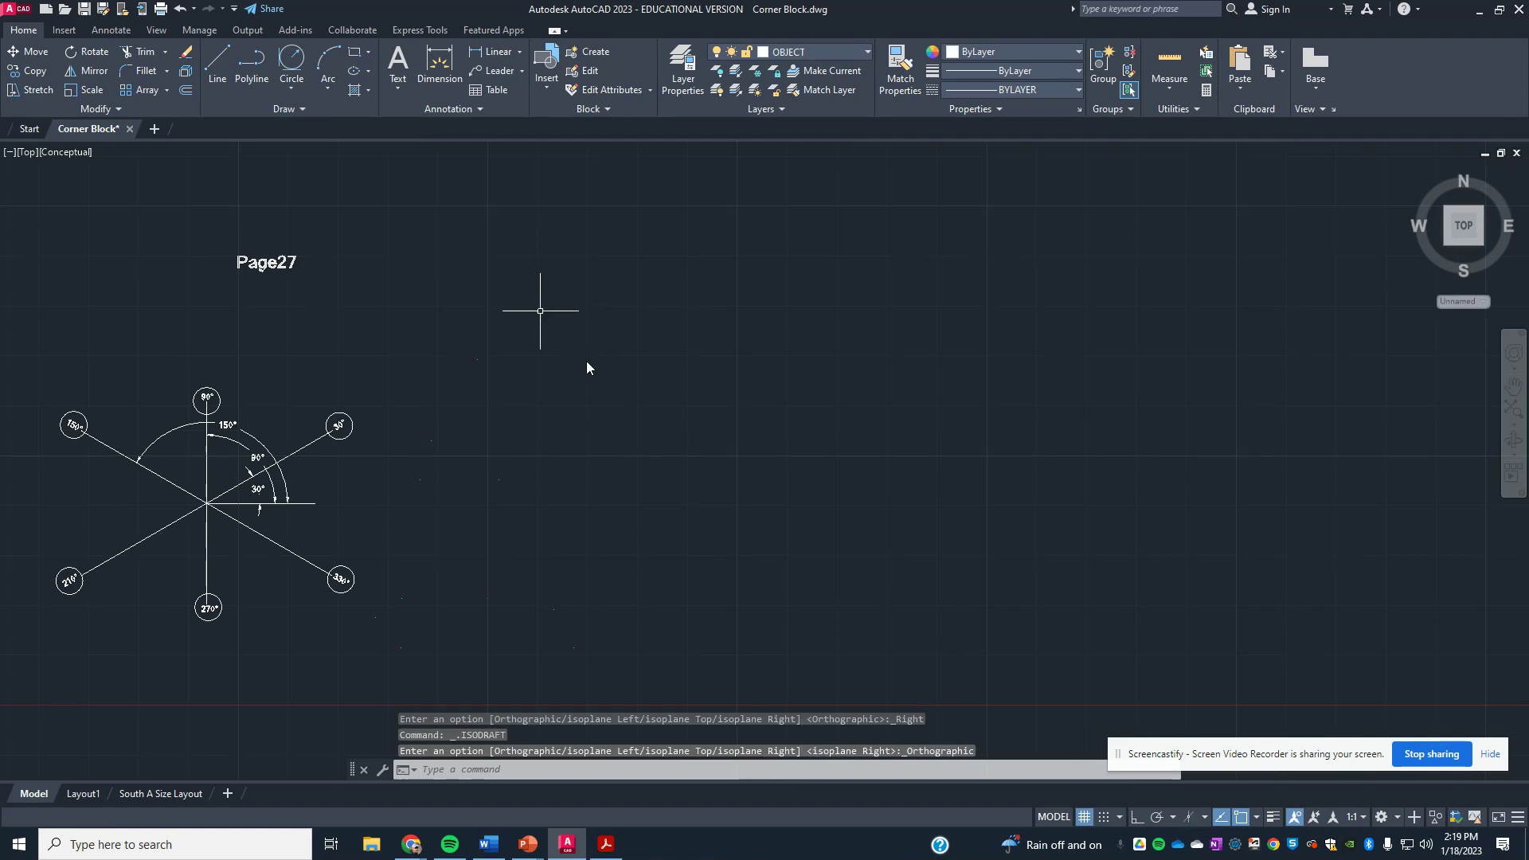
{"action": "left_click", "coordinate": [1190, 821]}
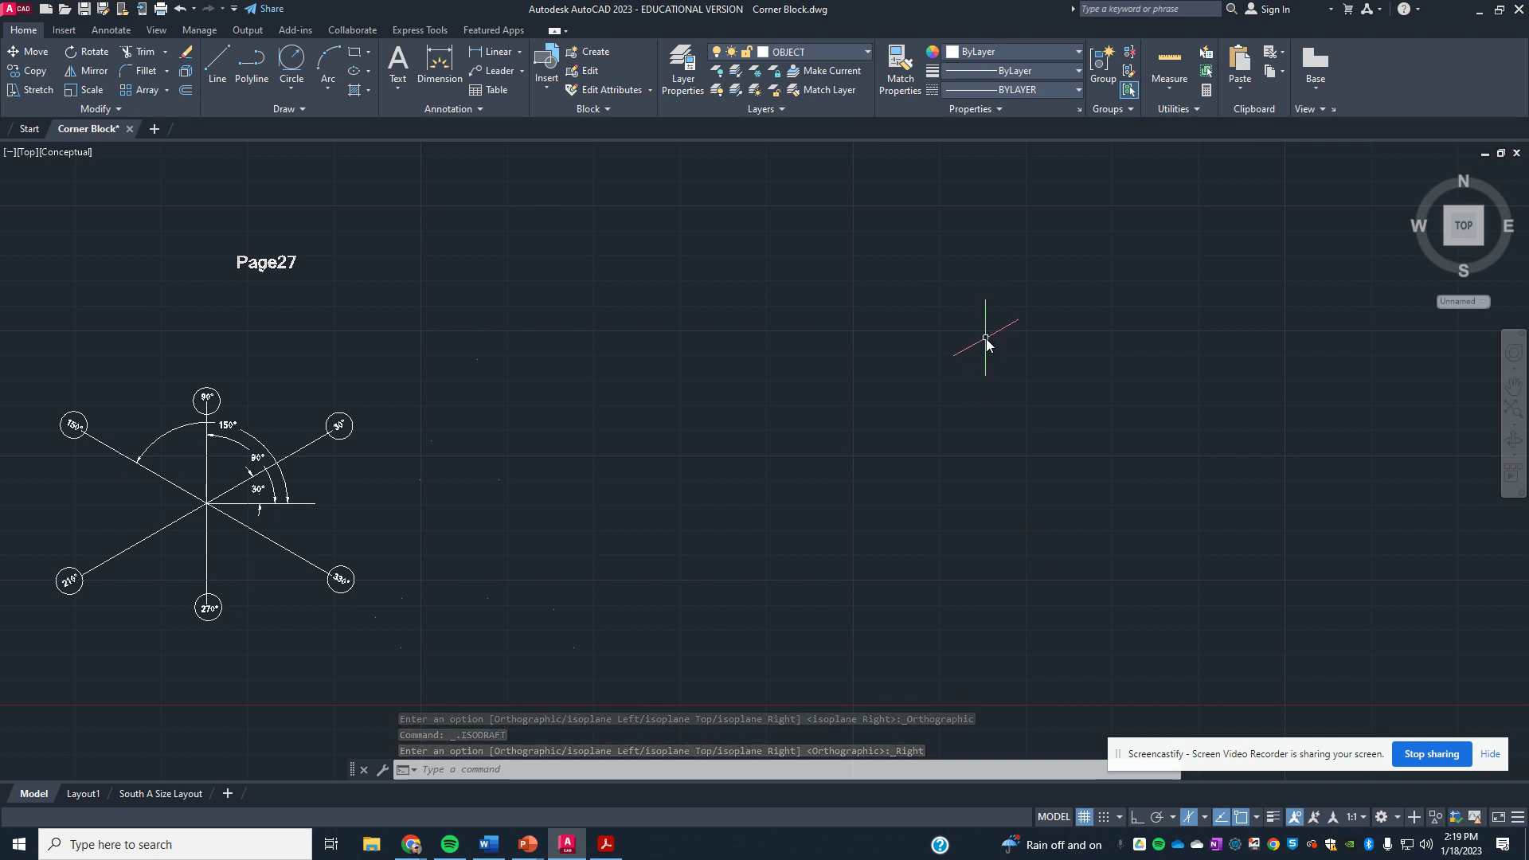
Pan with P to empty drawing space, turn Ortho on, and bring up the reference PDF.
{"action": "type", "text": "p"}
{"action": "key", "text": "Return"}
{"action": "left_click_drag", "start_coordinate": [1007, 505], "coordinate": [734, 478]}
{"action": "key", "text": "Escape"}
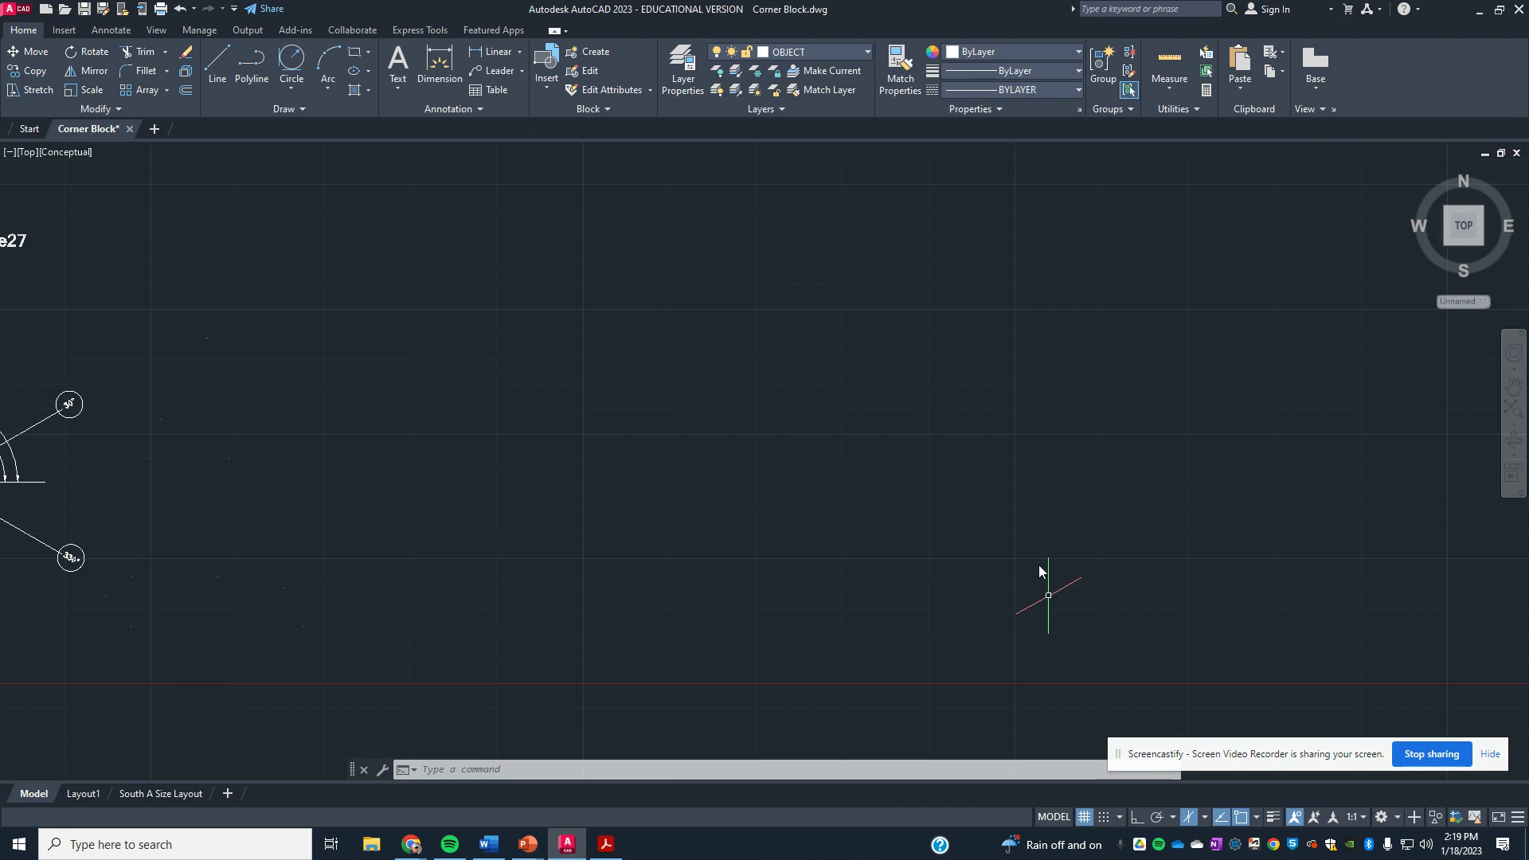
{"action": "key", "text": "F8"}
{"action": "key", "text": "F8"}
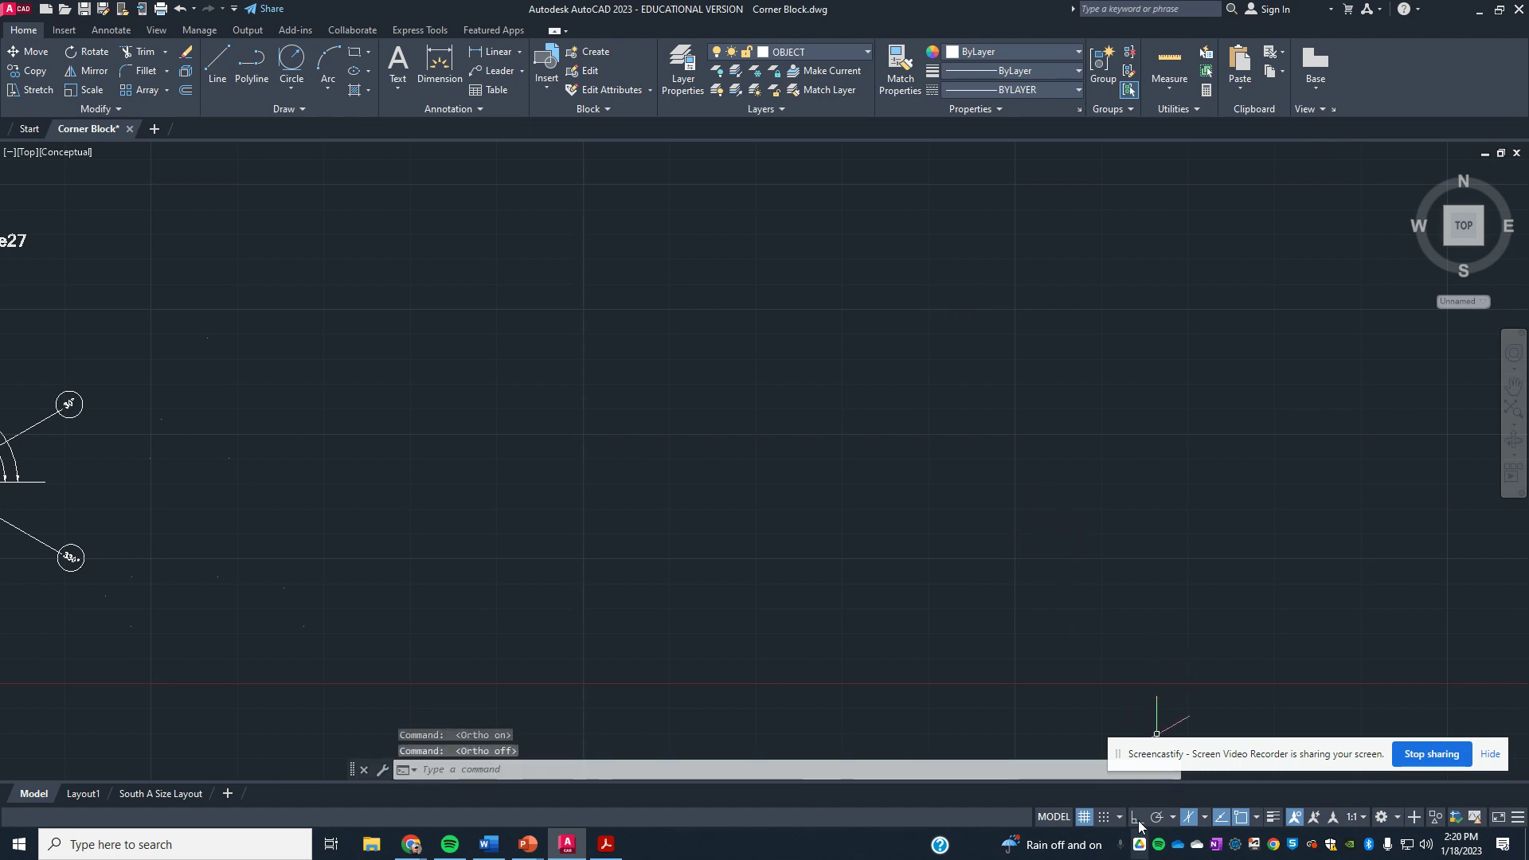
{"action": "left_click", "coordinate": [1136, 817]}
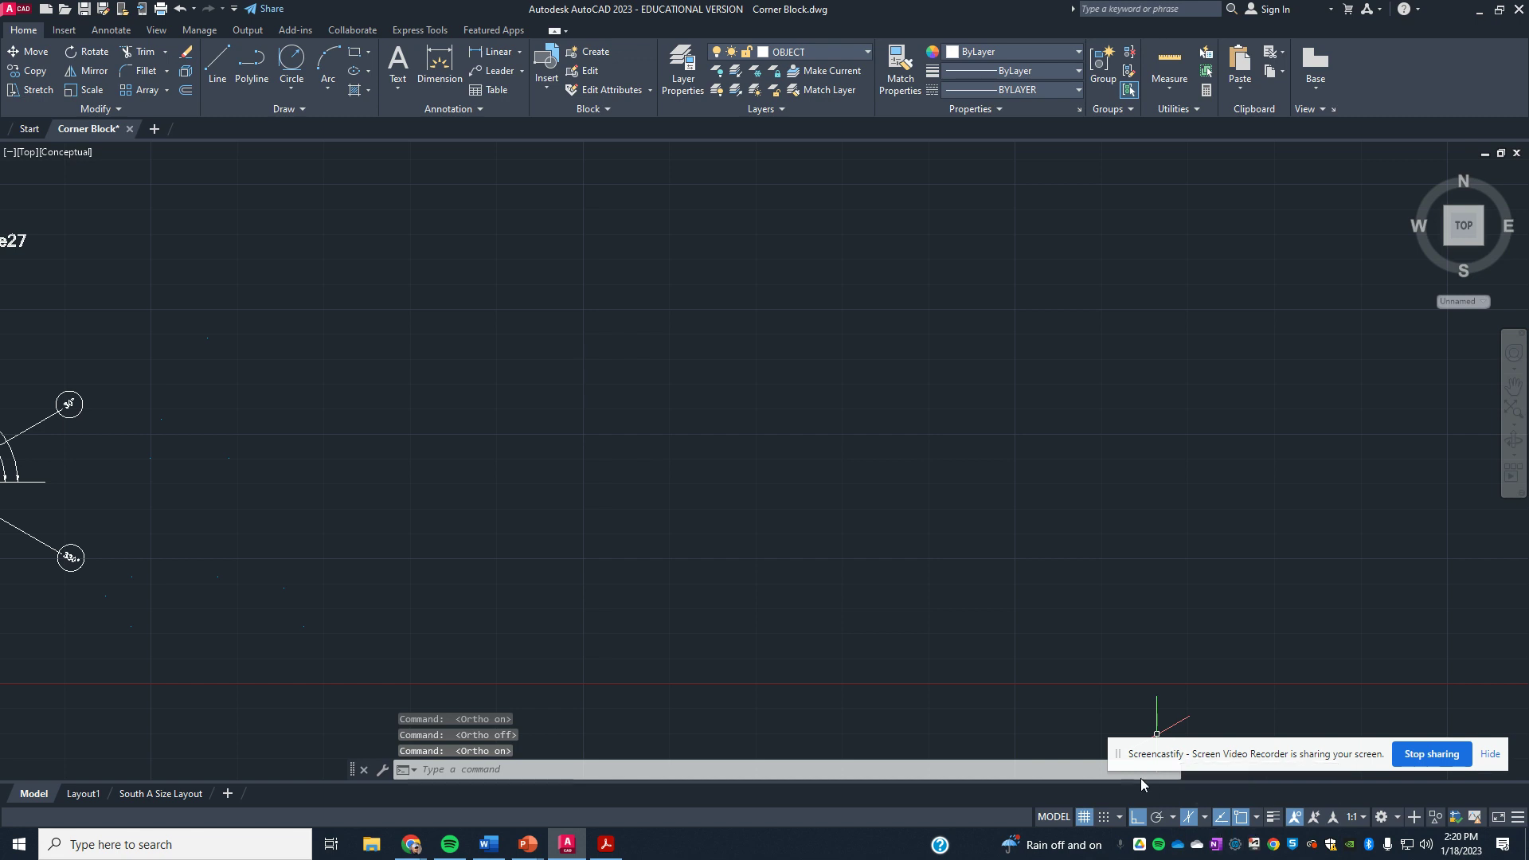
{"action": "left_click", "coordinate": [608, 846]}
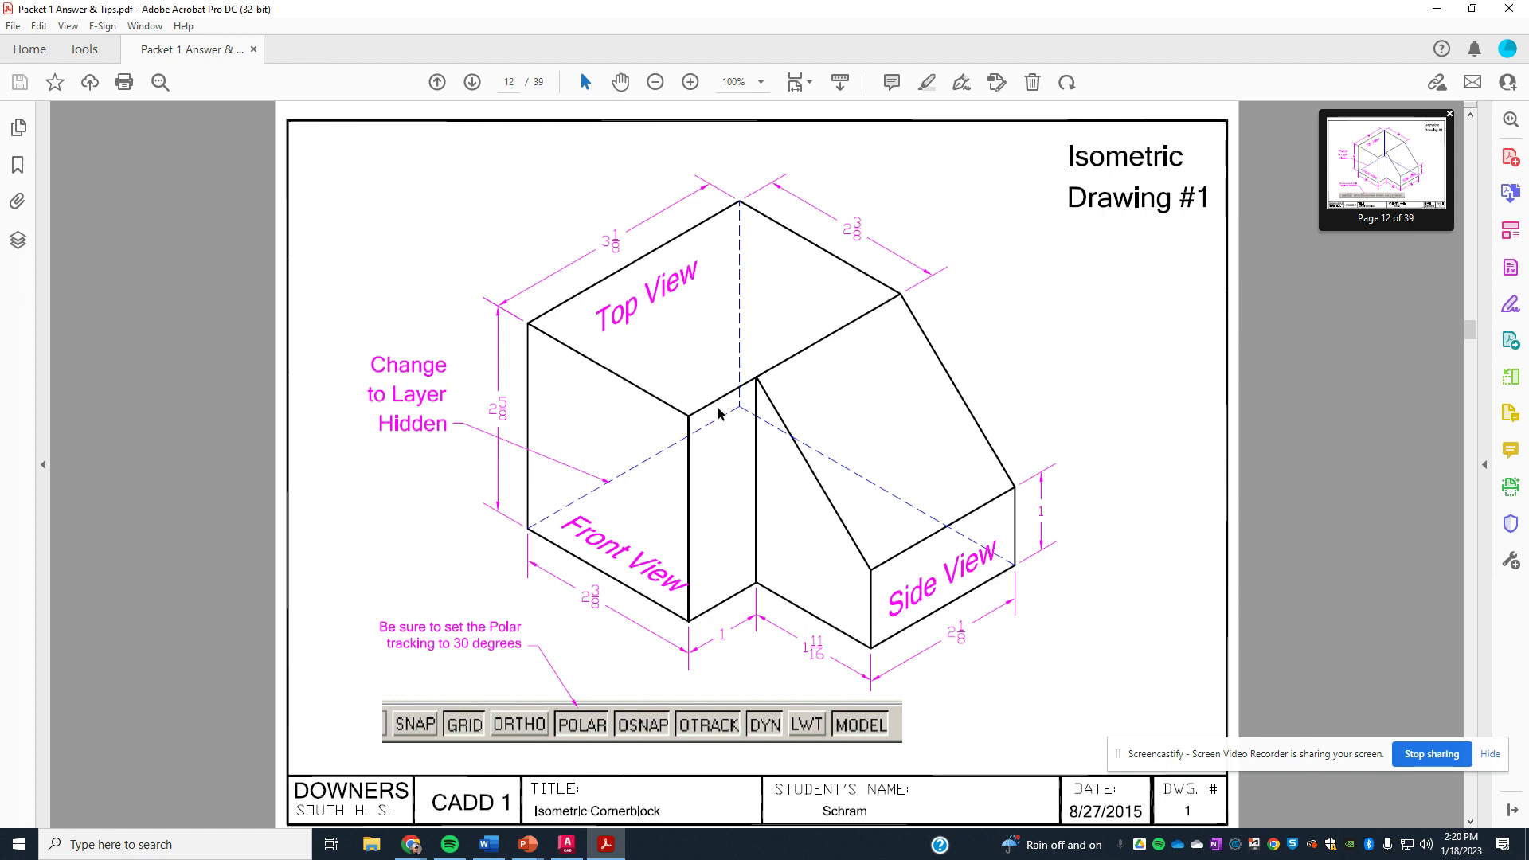
Restore down the Acrobat window and bring the AutoCAD drawing to the front.
{"action": "double_click", "coordinate": [916, 14]}
{"action": "left_click", "coordinate": [916, 14]}
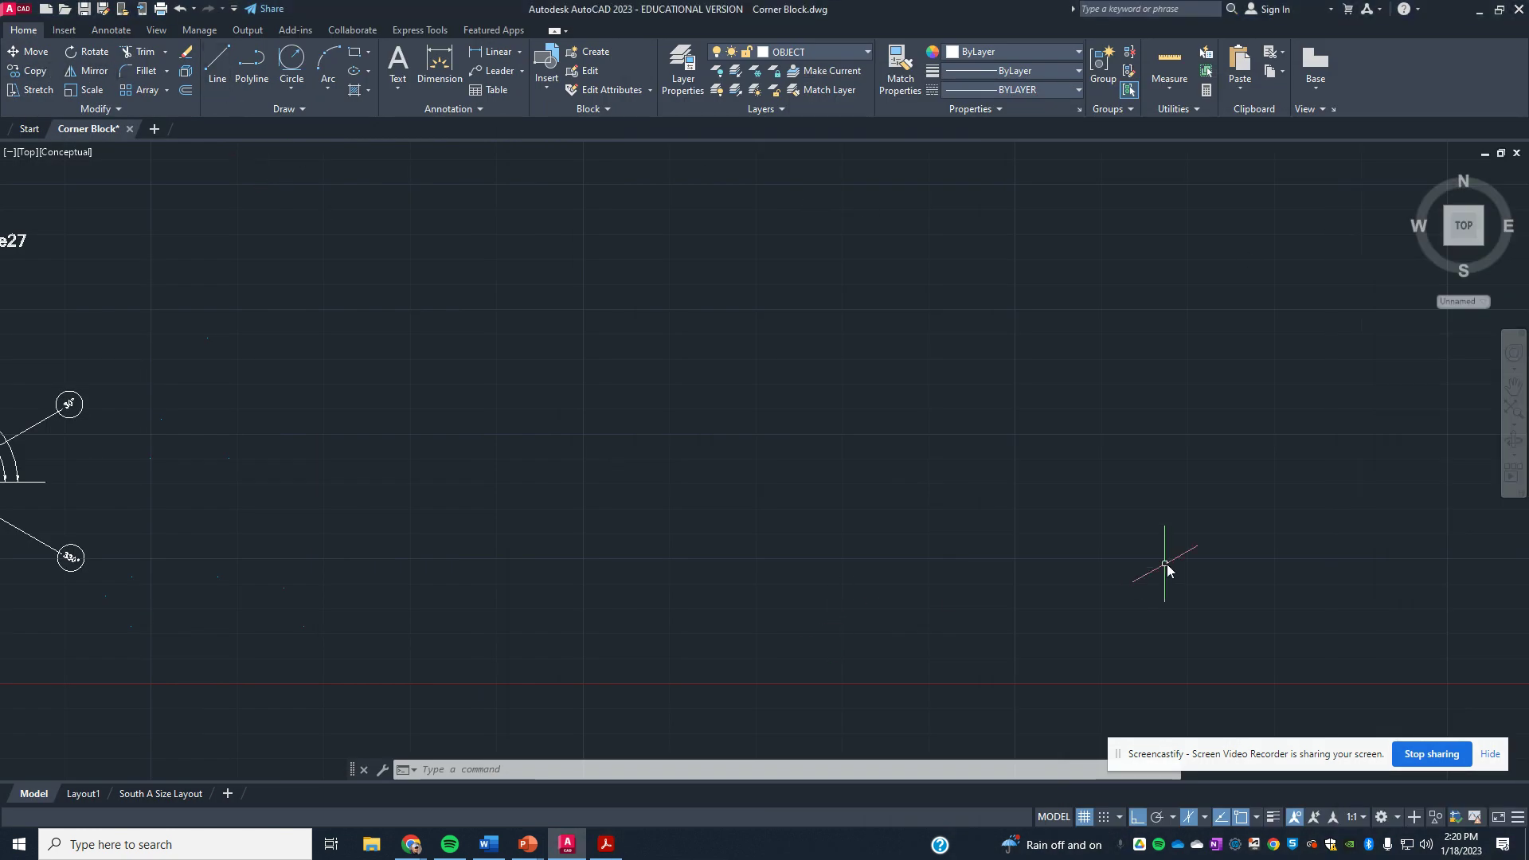
Start a line at the block's first corner and draw the 2-1/8 edge.
{"action": "left_click", "coordinate": [1129, 389]}
{"action": "key", "text": "Escape"}
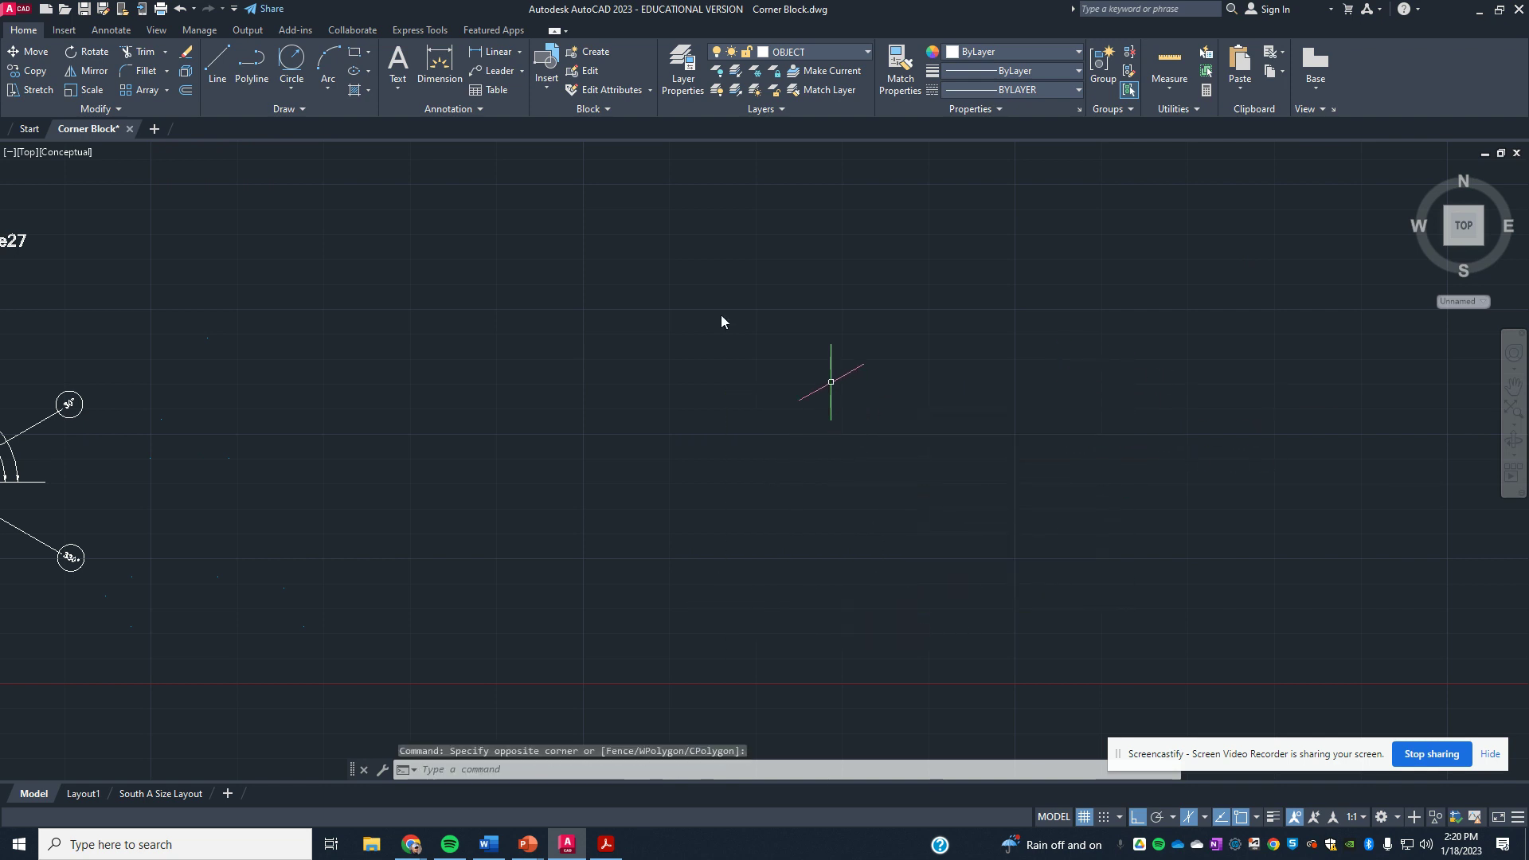
{"action": "left_click", "coordinate": [218, 63]}
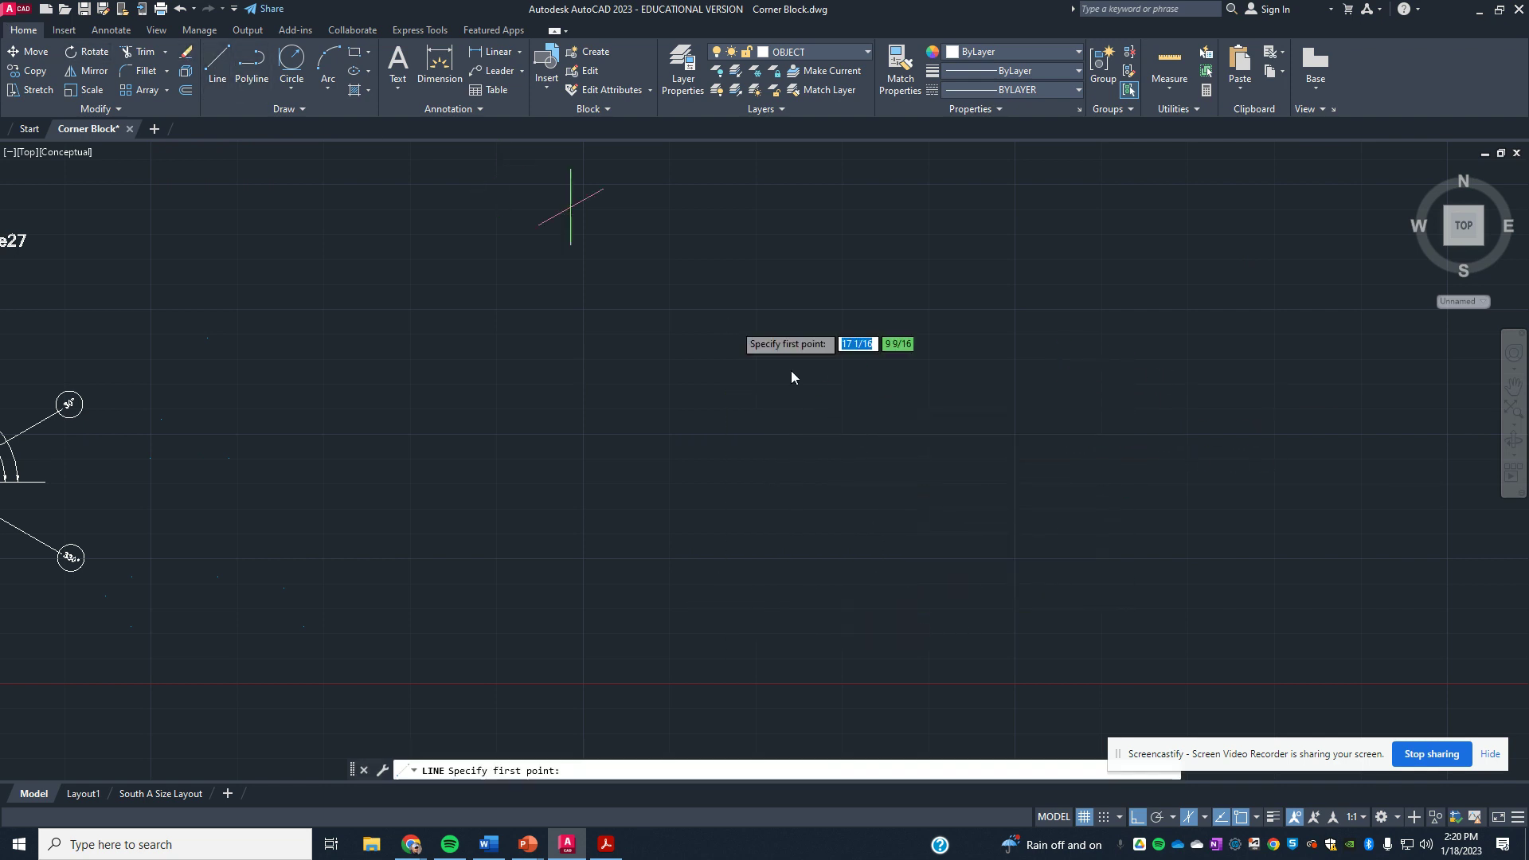
{"action": "left_click", "coordinate": [1147, 372]}
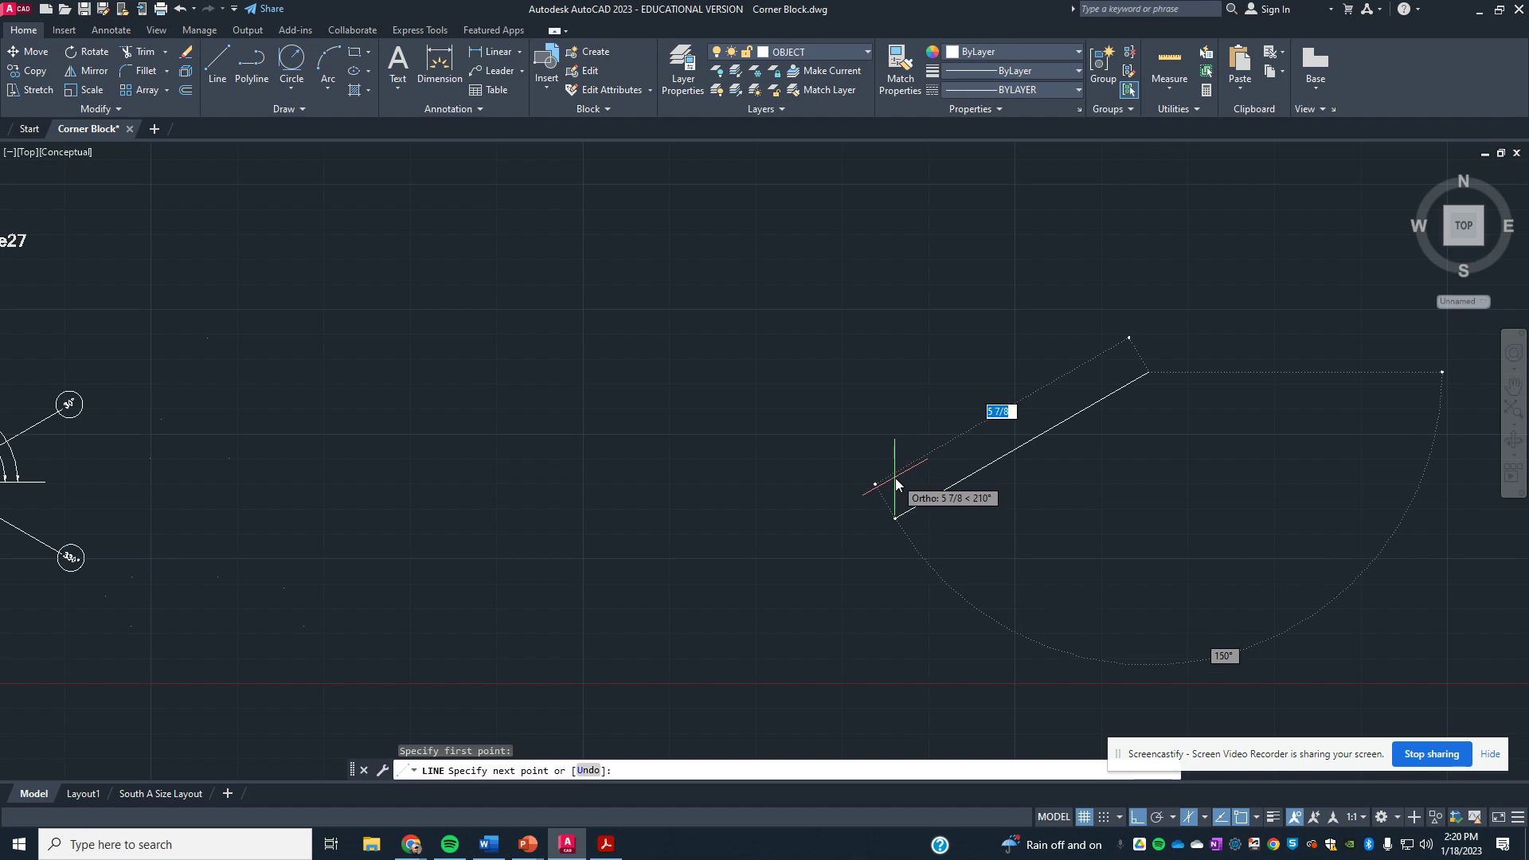
{"action": "type", "text": "2"}
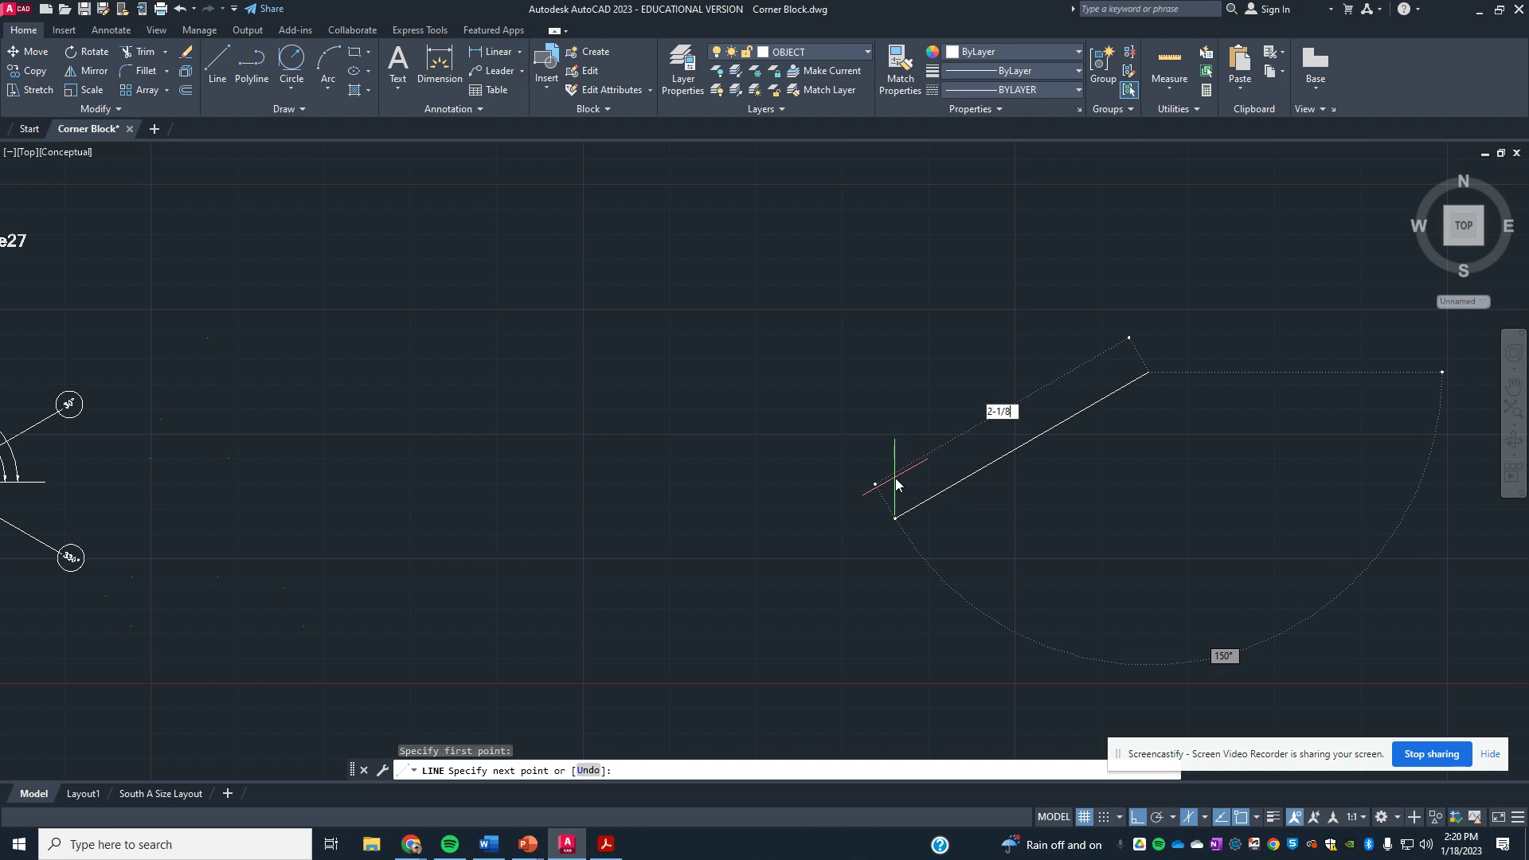
{"action": "type", "text": "-1/8"}
{"action": "key", "text": "Return"}
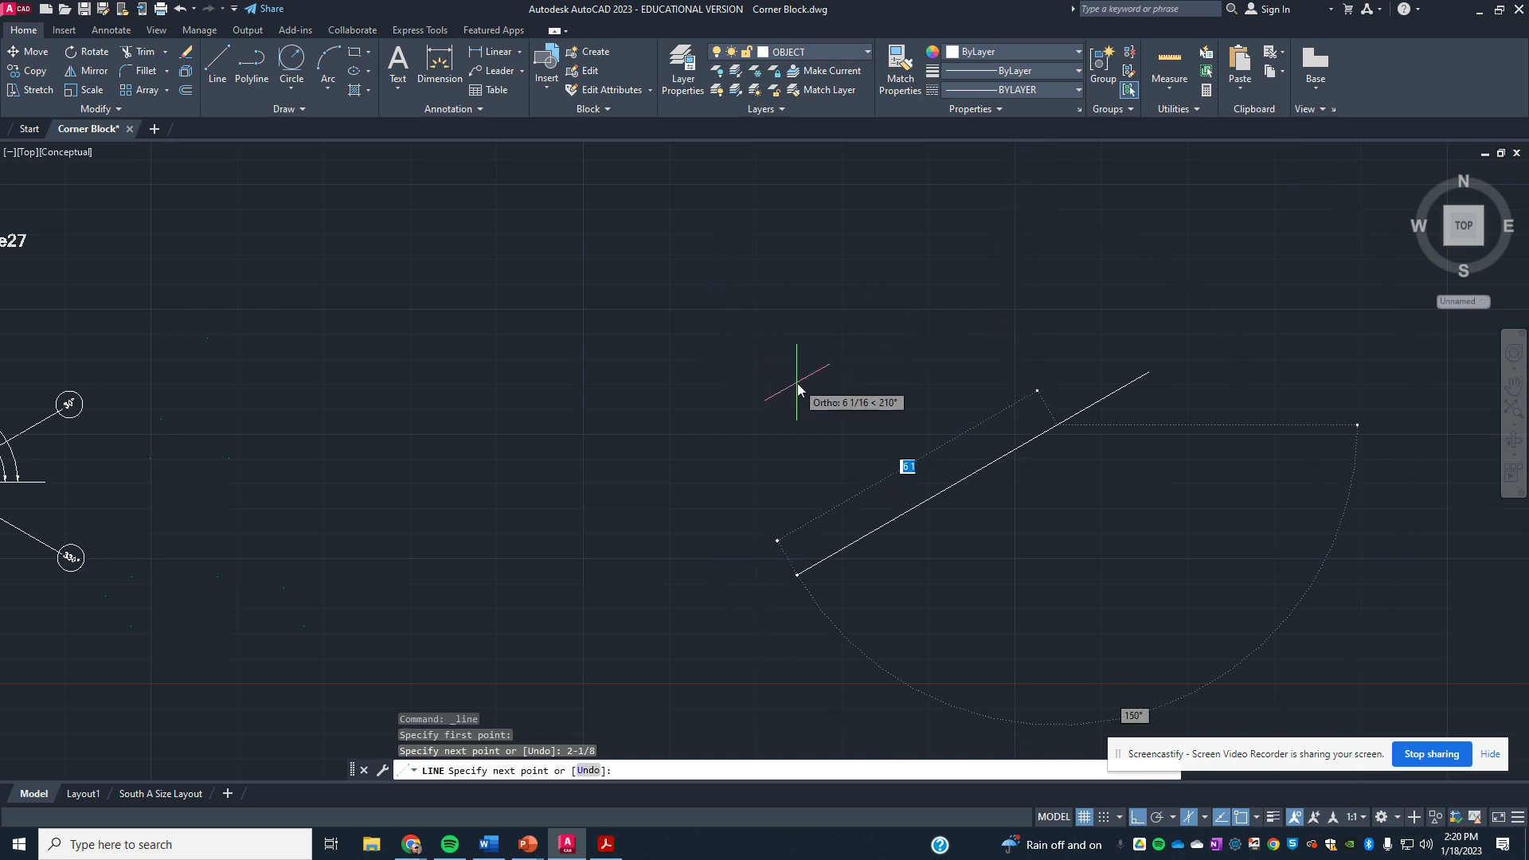
Continue the line with 1-11/16 on the left isoplane, then 1 at 210° and 2-3/8 on the top isoplane.
{"action": "key", "text": "F5"}
{"action": "type", "text": "1"}
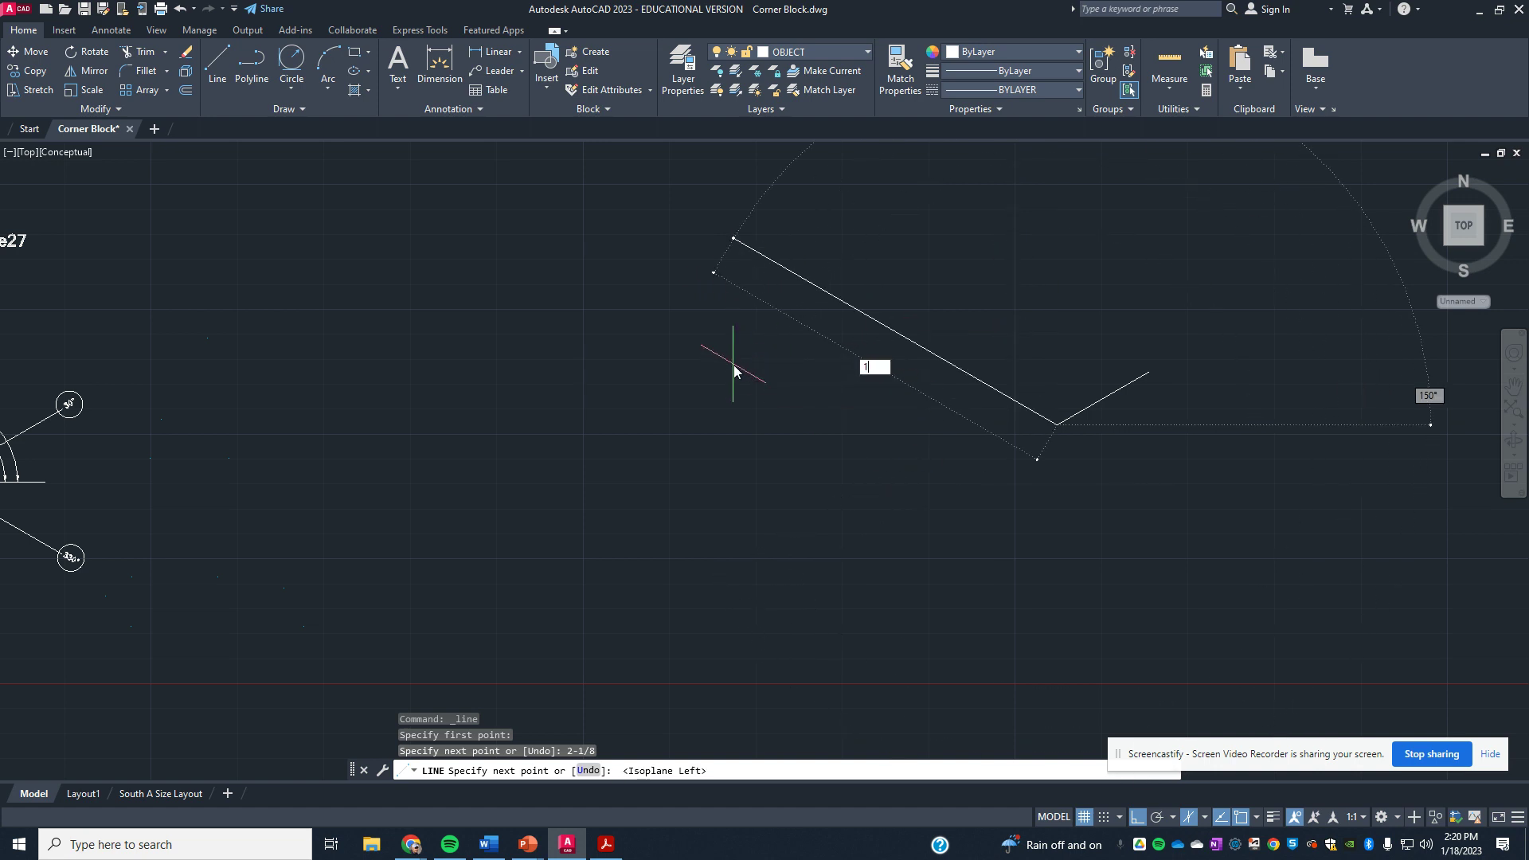
{"action": "type", "text": "-"}
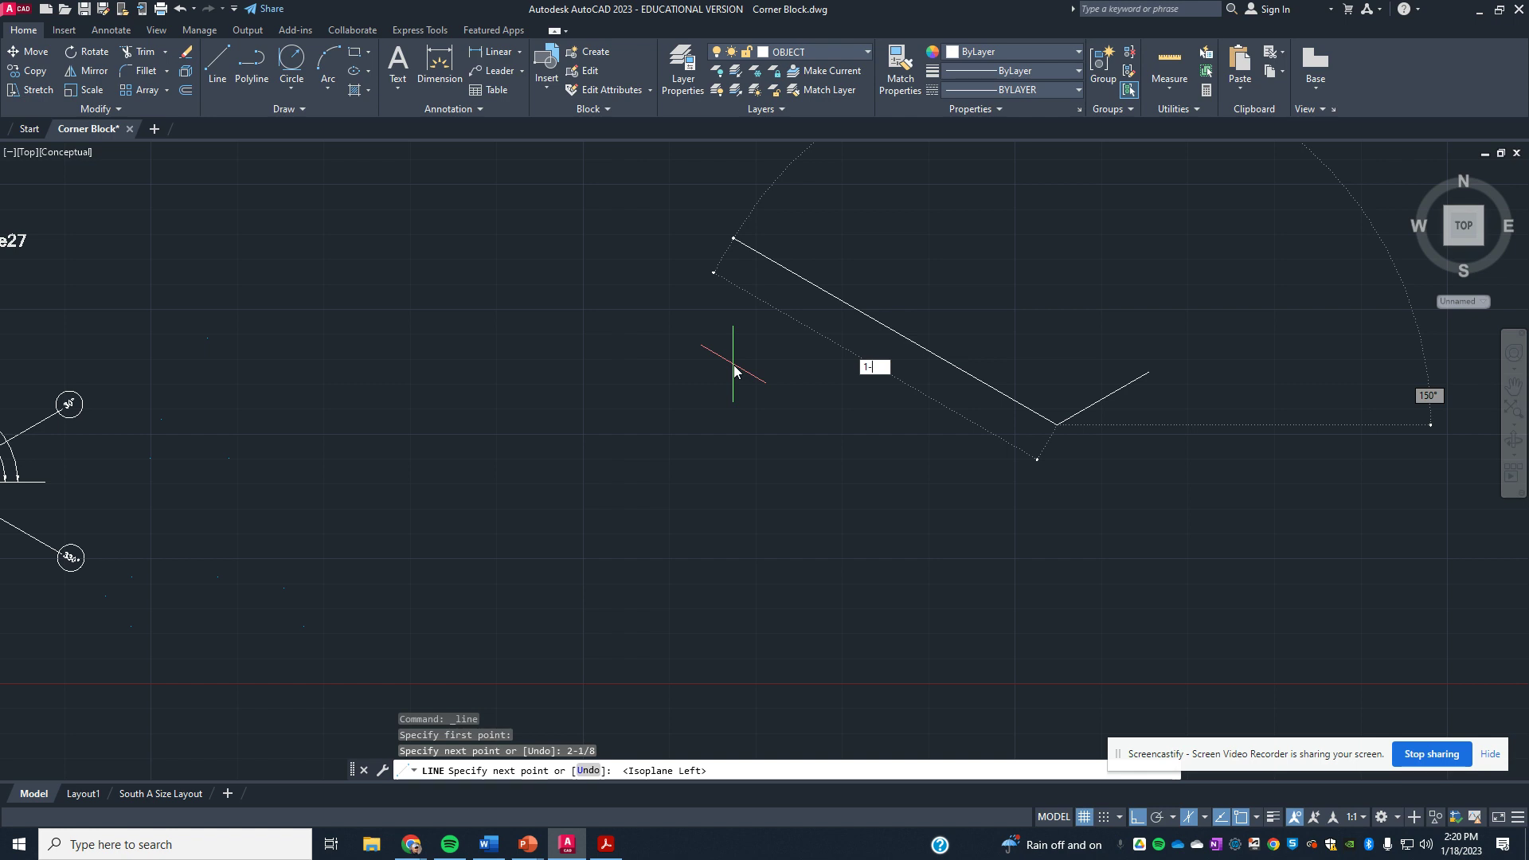
{"action": "type", "text": "11/16"}
{"action": "key", "text": "Return"}
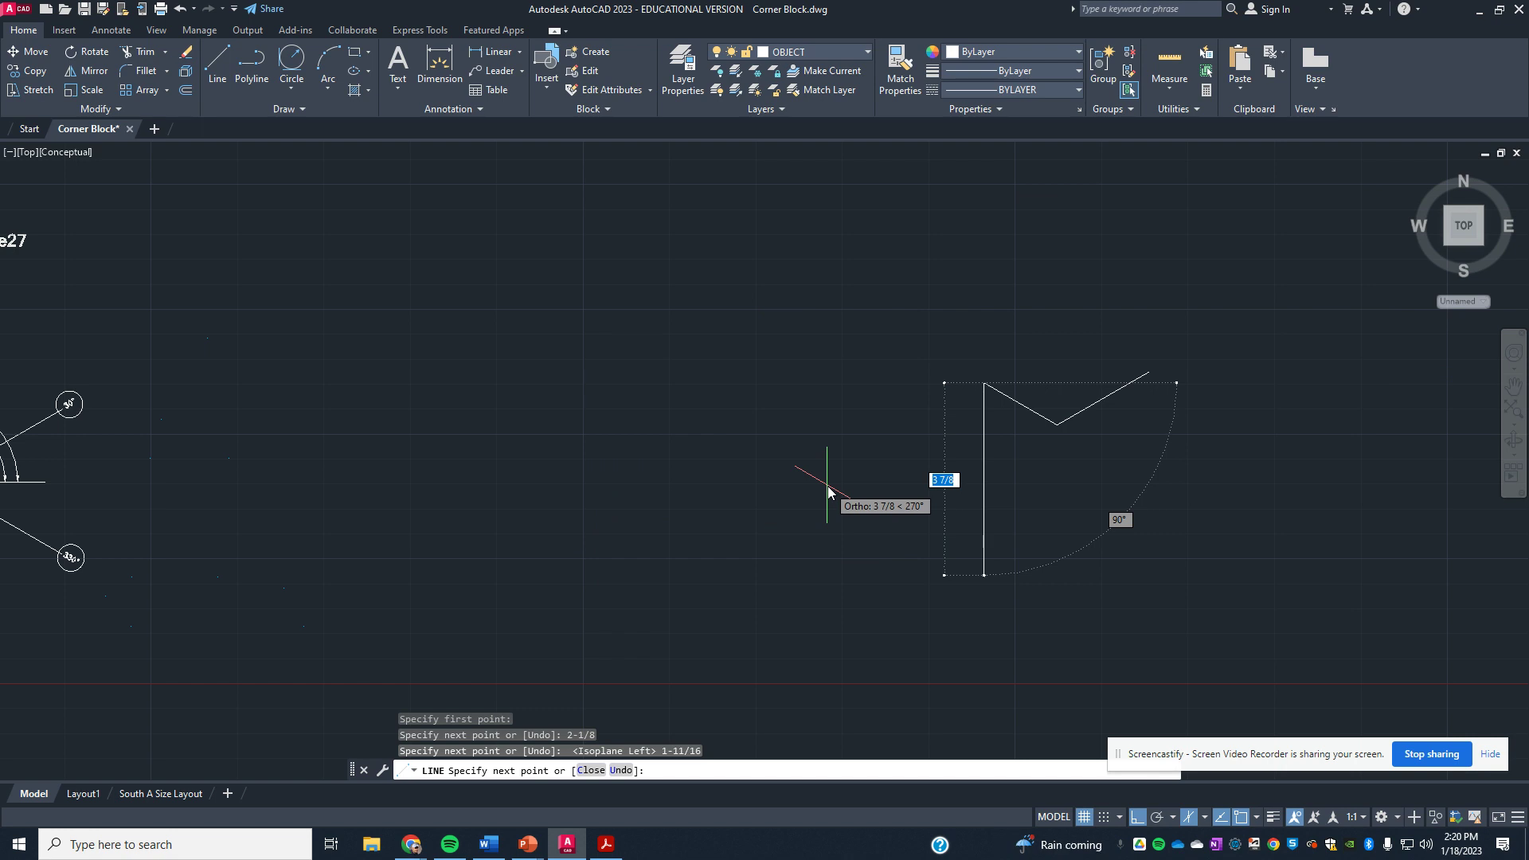
{"action": "key", "text": "F5"}
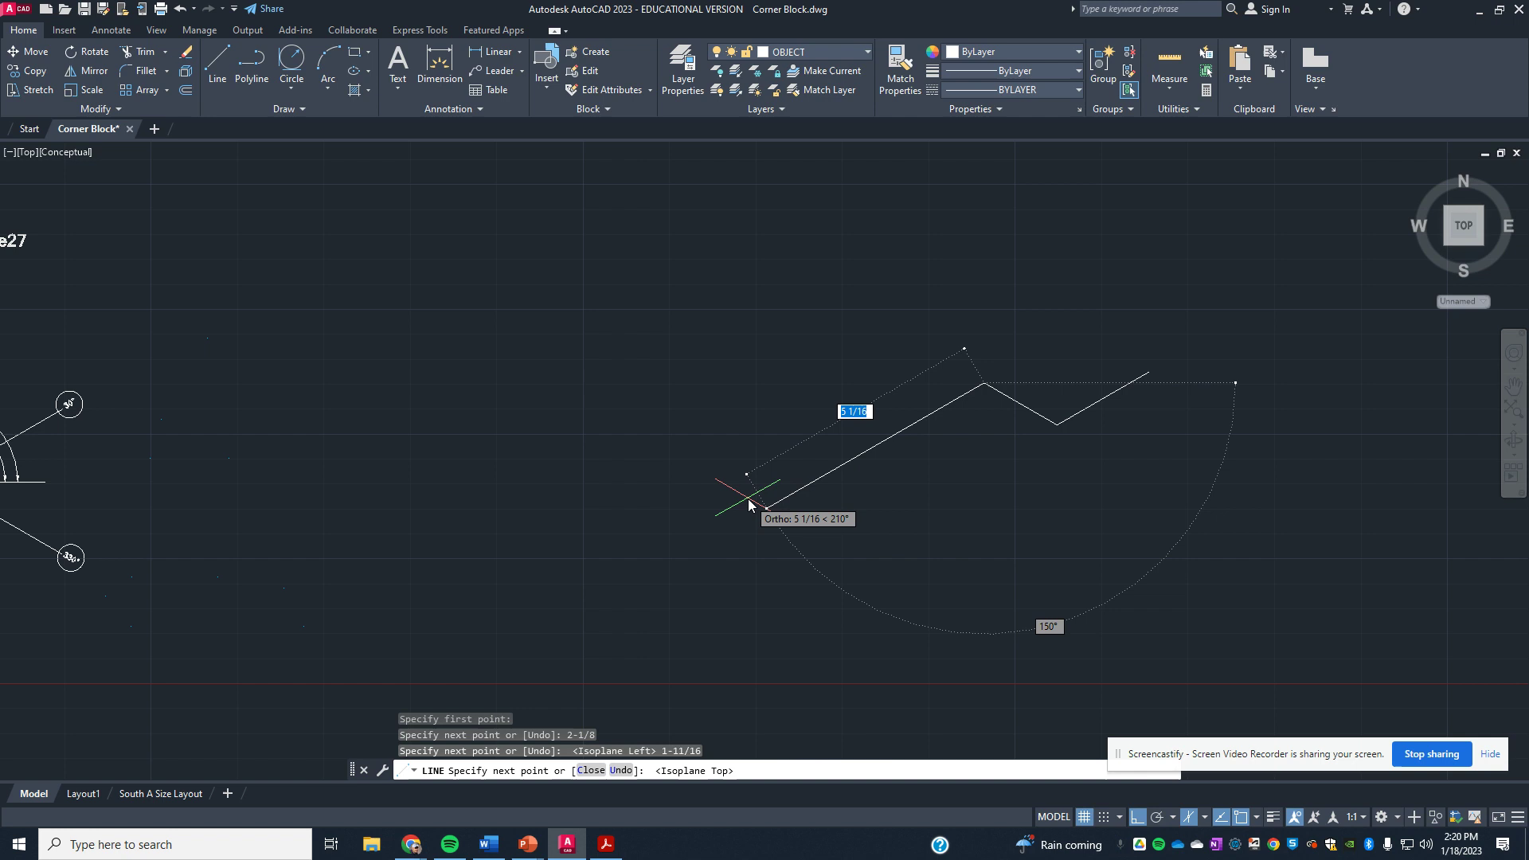
{"action": "type", "text": "1"}
{"action": "key", "text": "Return"}
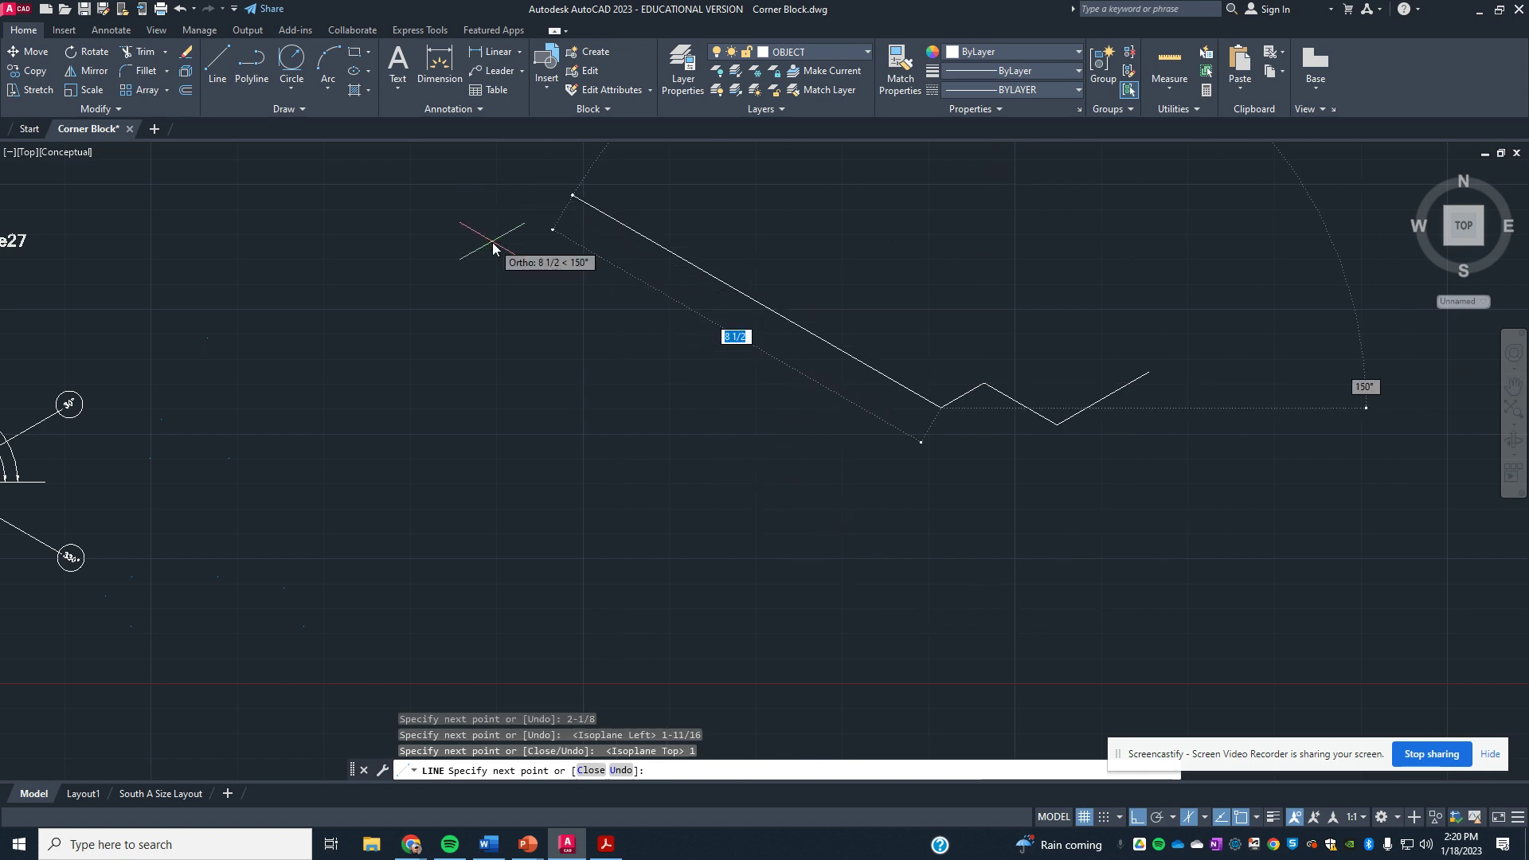
{"action": "type", "text": "2-3"}
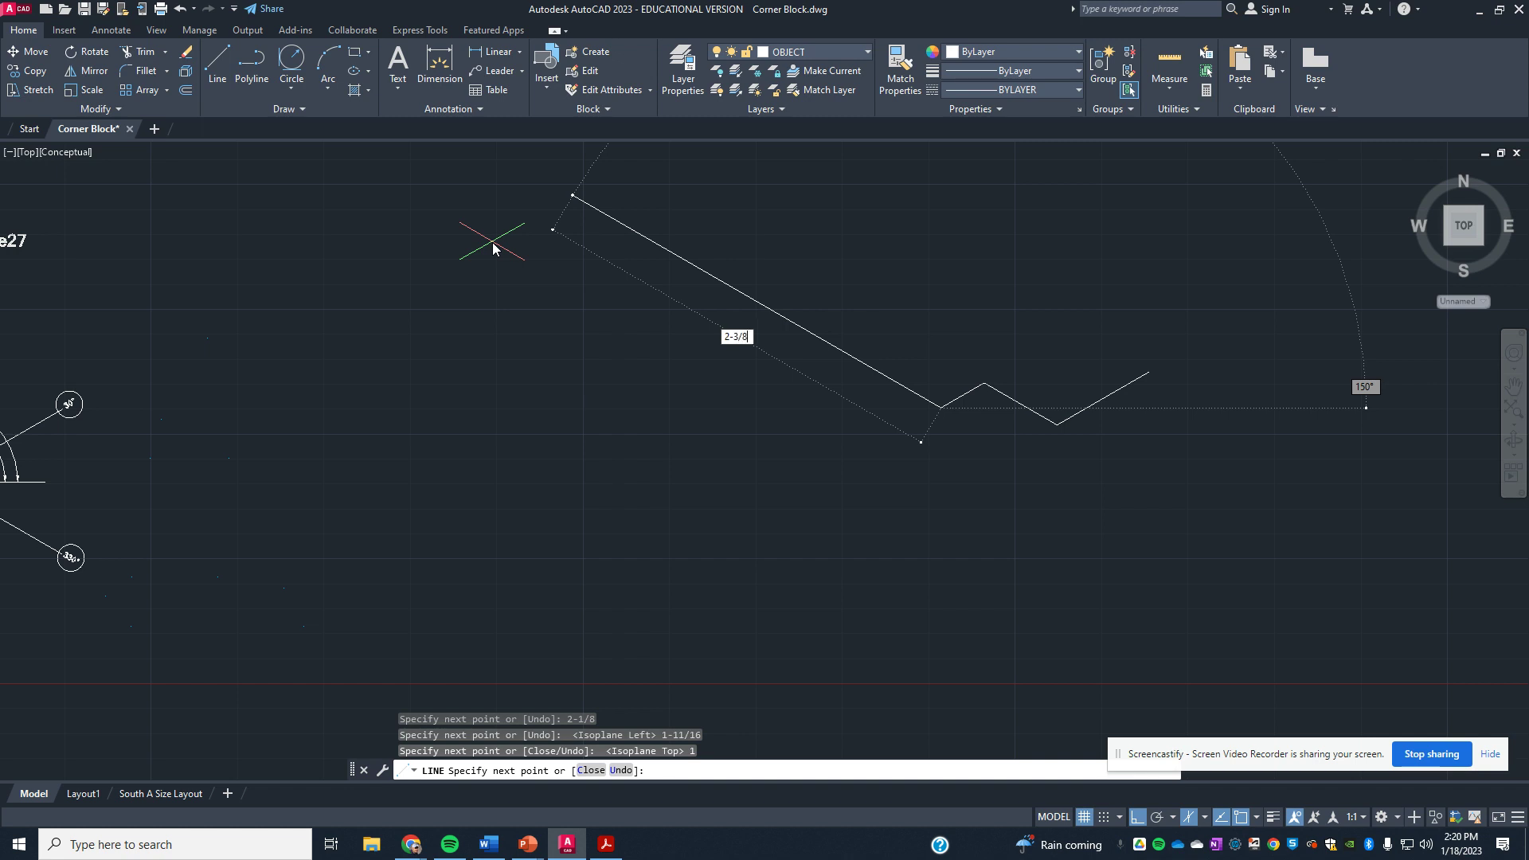
{"action": "type", "text": "/8"}
{"action": "key", "text": "Return"}
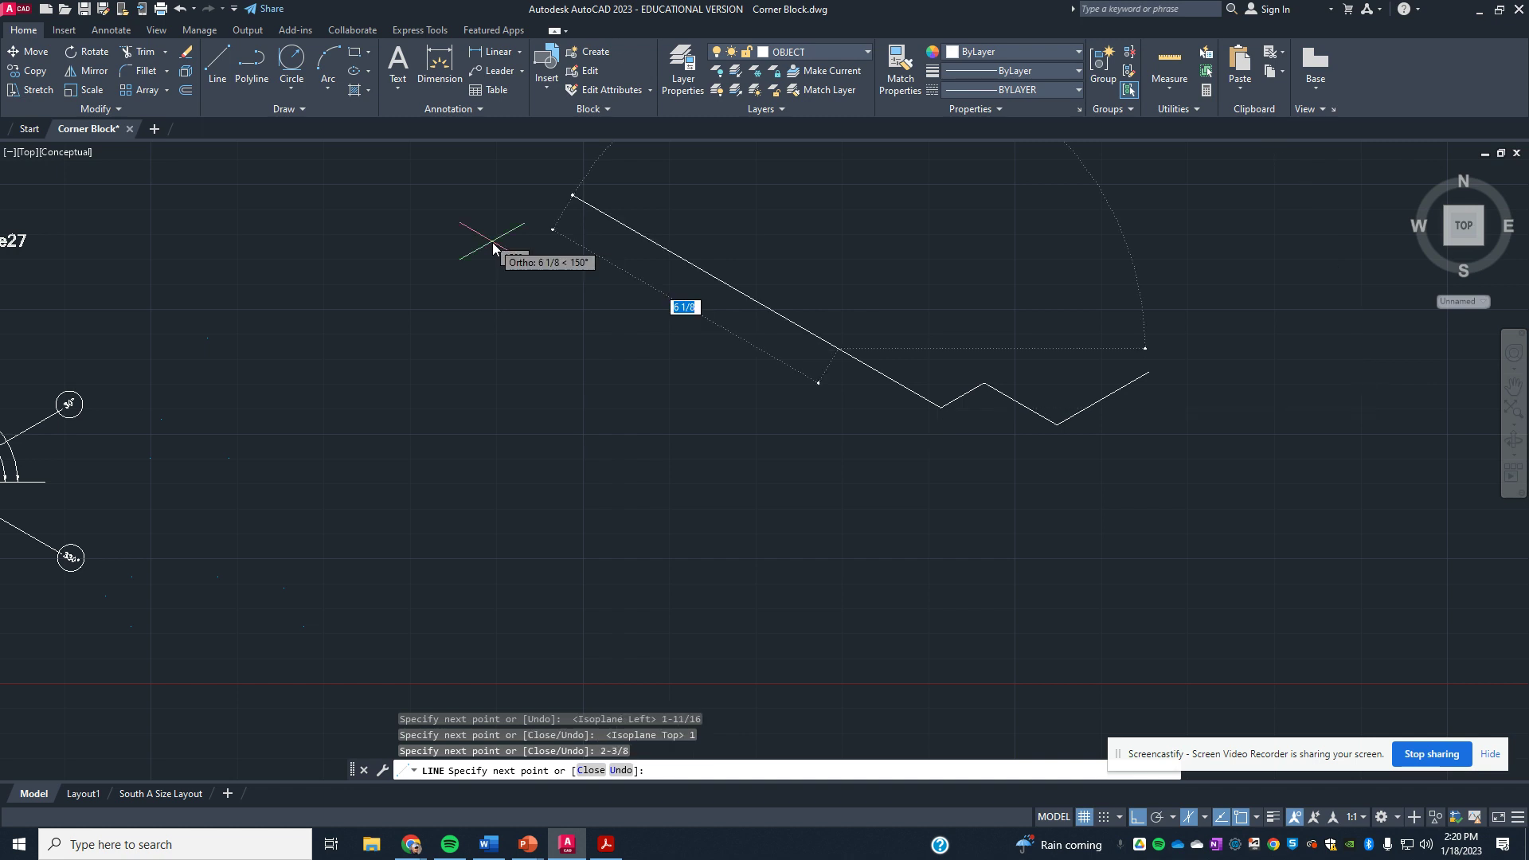
{"action": "middle_click_drag", "start_coordinate": [797, 279], "coordinate": [661, 422]}
On the right isoplane, draw the 2-5/8 vertical edge and the 3-1/8 edge at 30°.
{"action": "scroll", "coordinate": [669, 413], "scroll_direction": "up", "scroll_amount": 2}
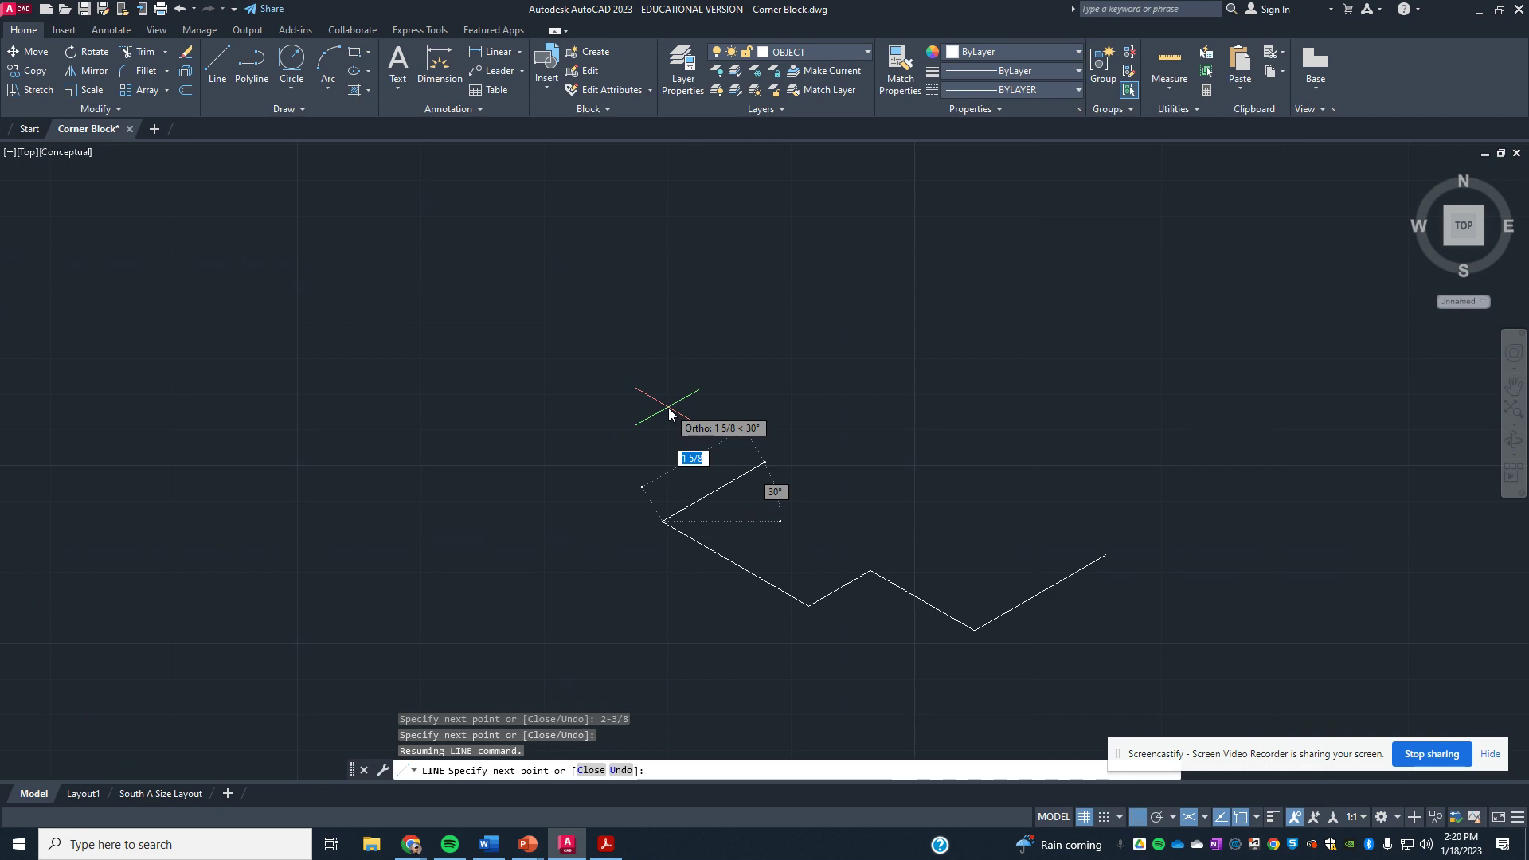
{"action": "key", "text": "F8"}
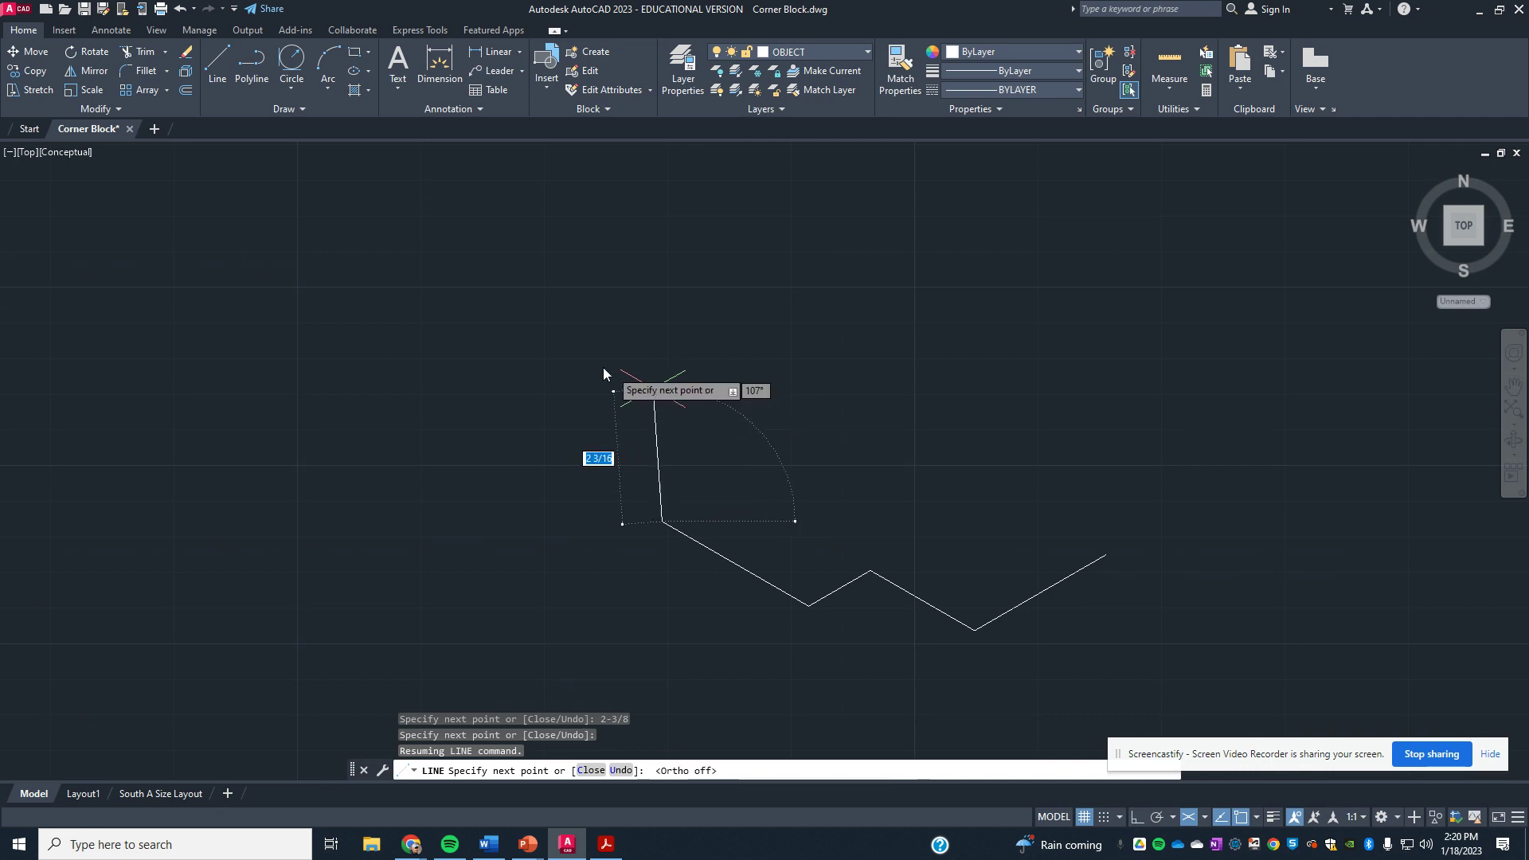
{"action": "key", "text": "F8"}
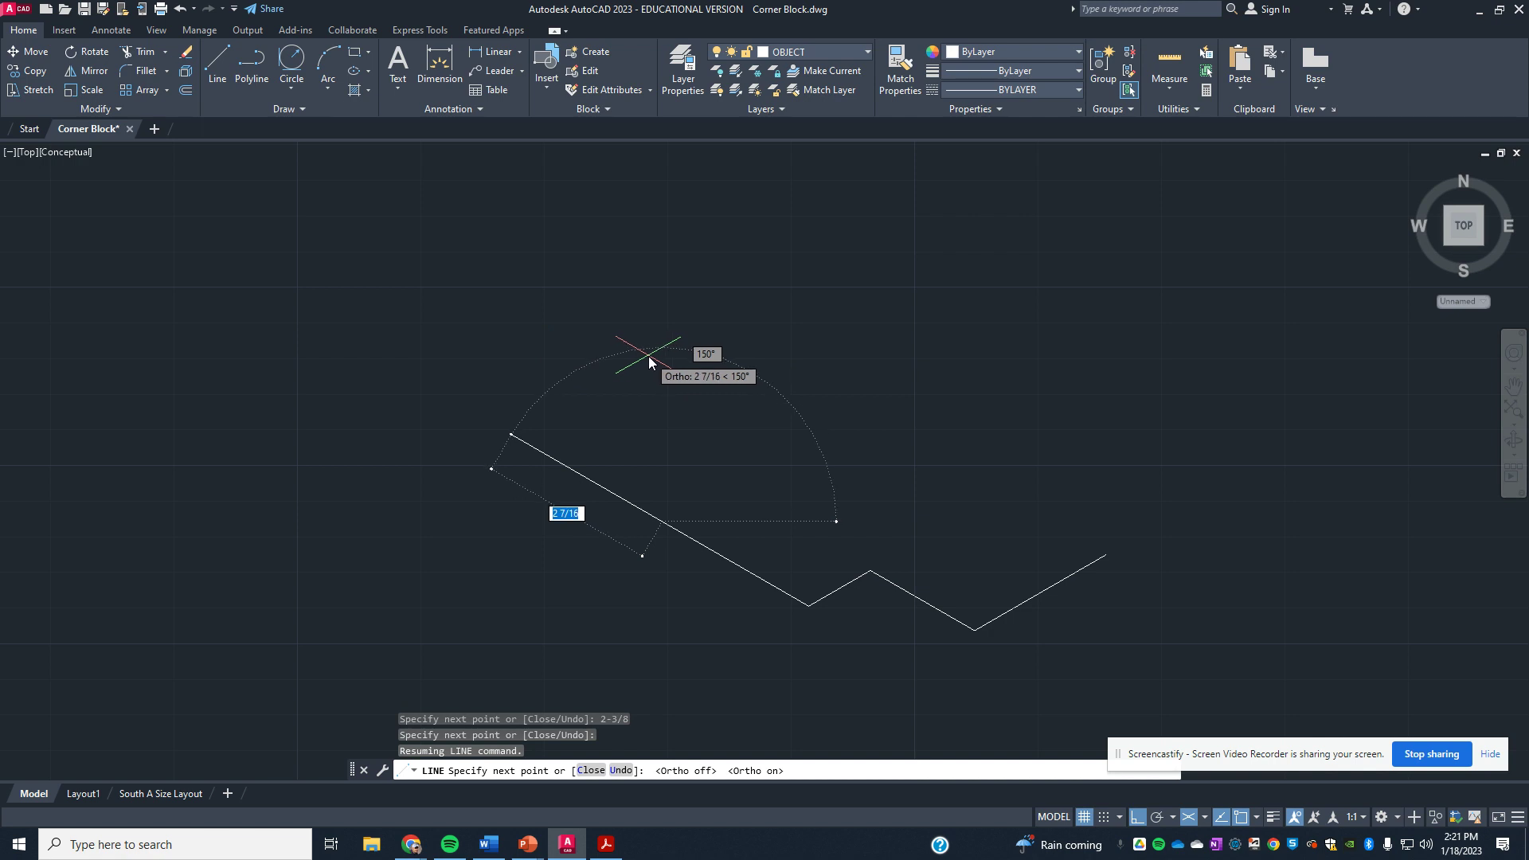
{"action": "key", "text": "F5"}
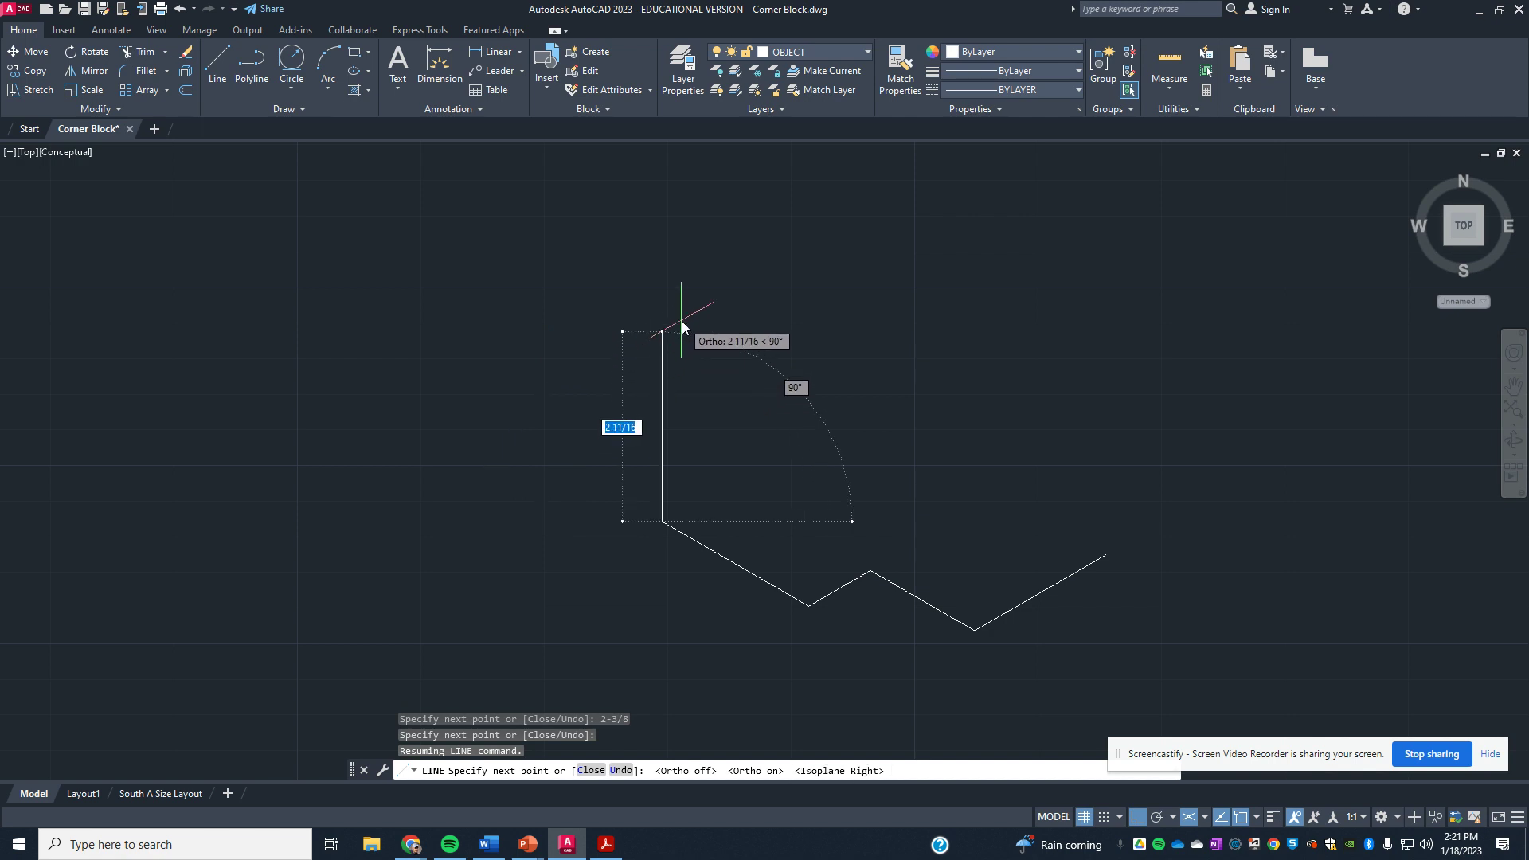
{"action": "type", "text": "2-"}
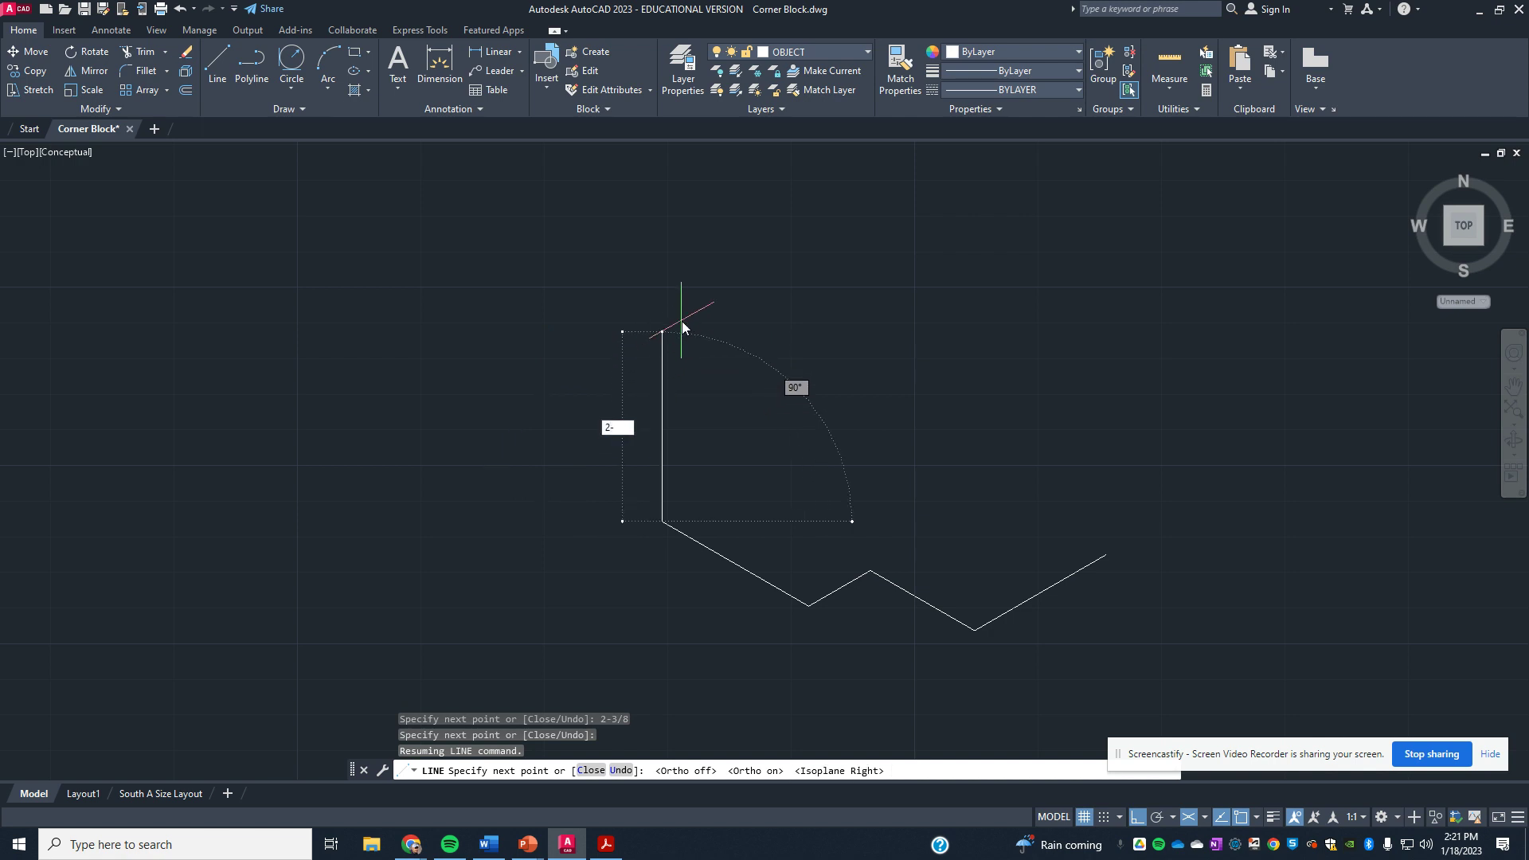
{"action": "type", "text": "5/8"}
{"action": "key", "text": "Return"}
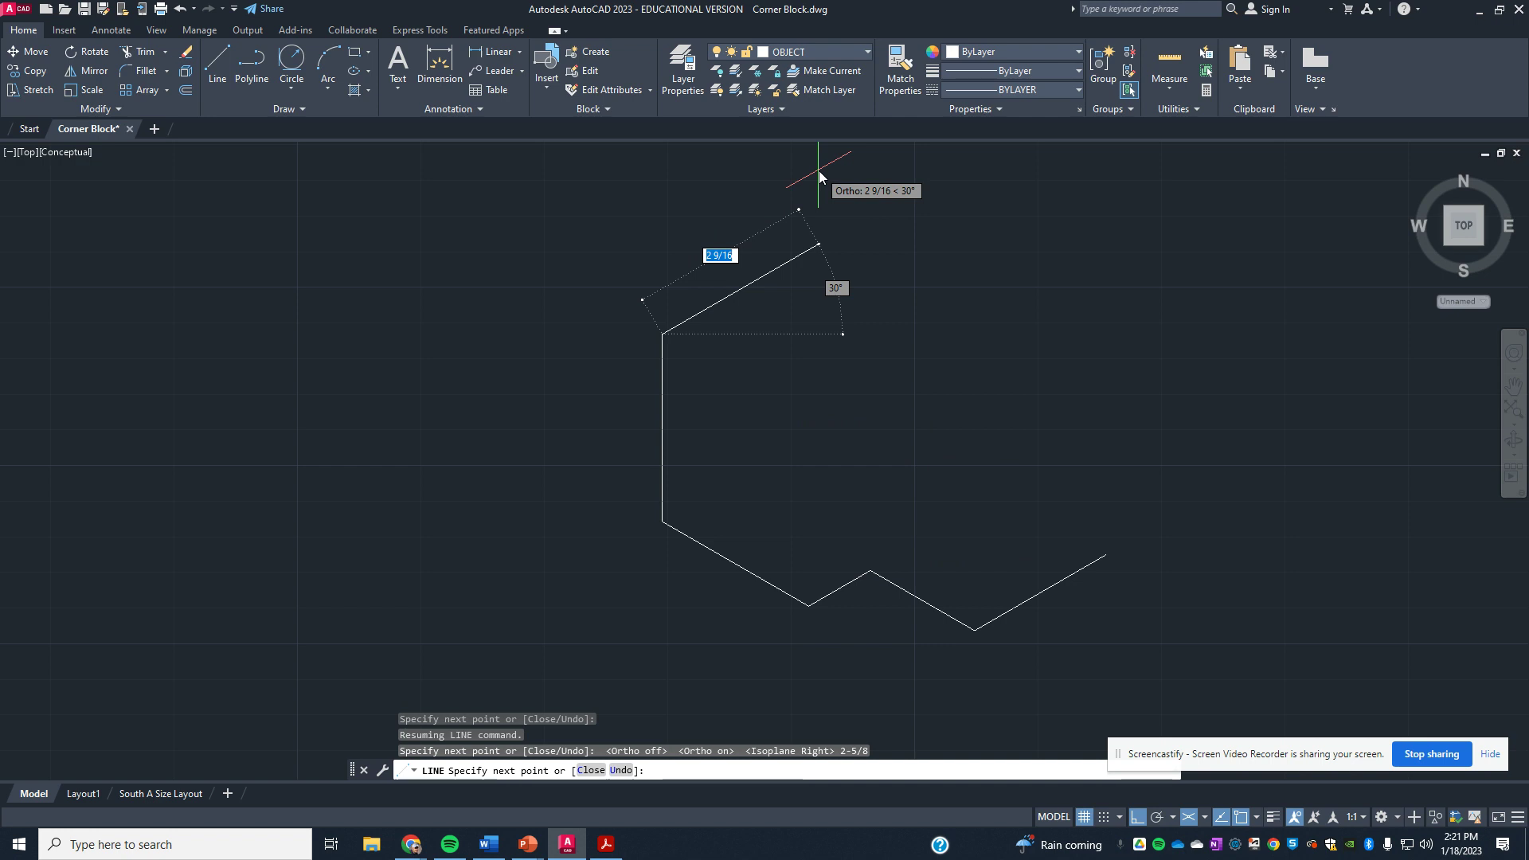
{"action": "type", "text": "3-1/8"}
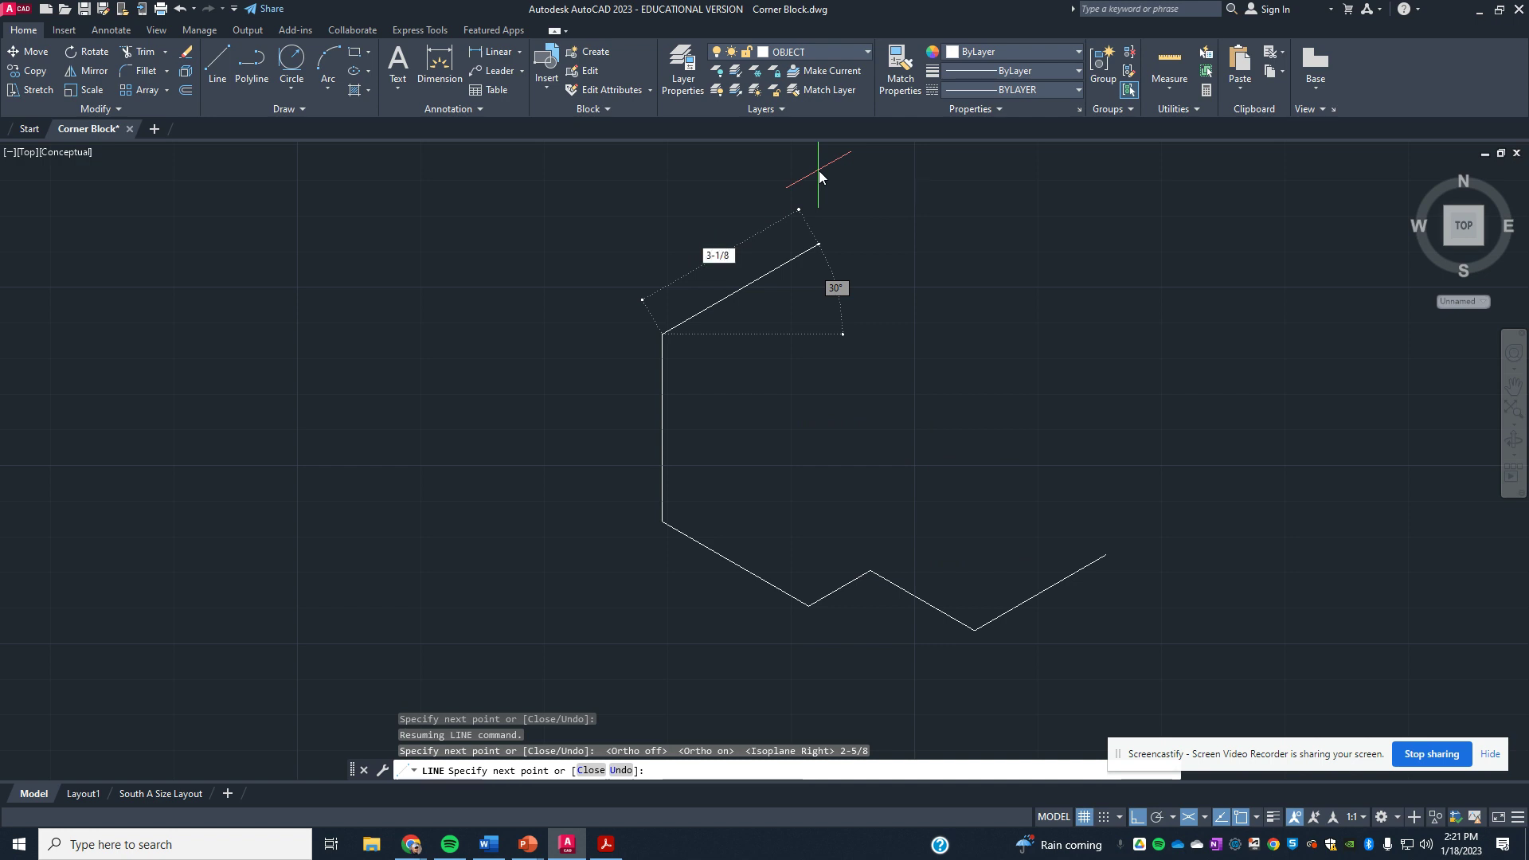
{"action": "key", "text": "Return"}
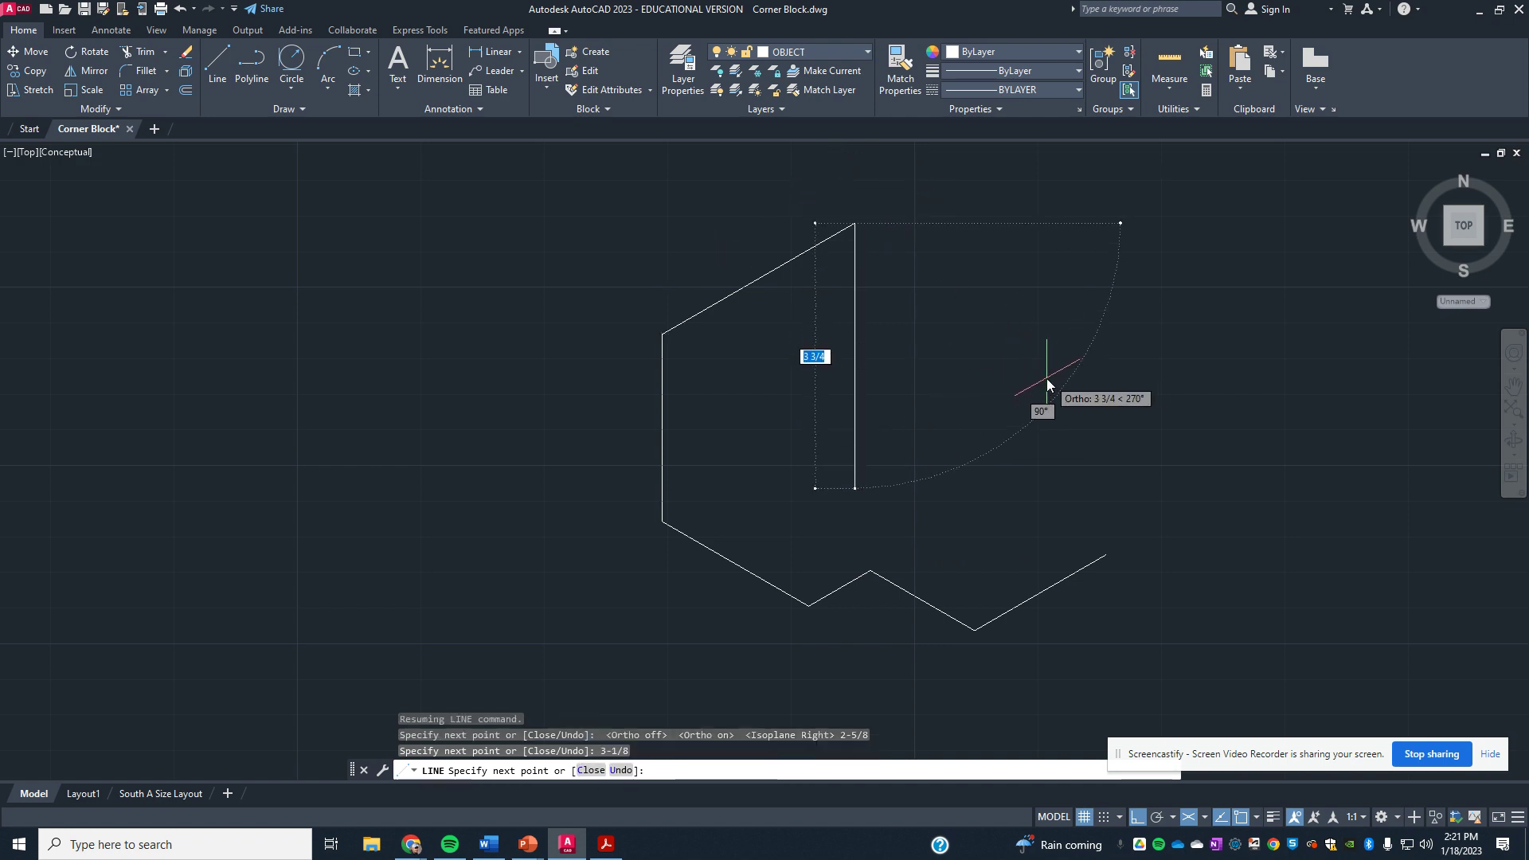
Add 2-3/8 at 330° and 3-1/8 at 210°, then the front vertical edge down to the base corner.
{"action": "key", "text": "F5"}
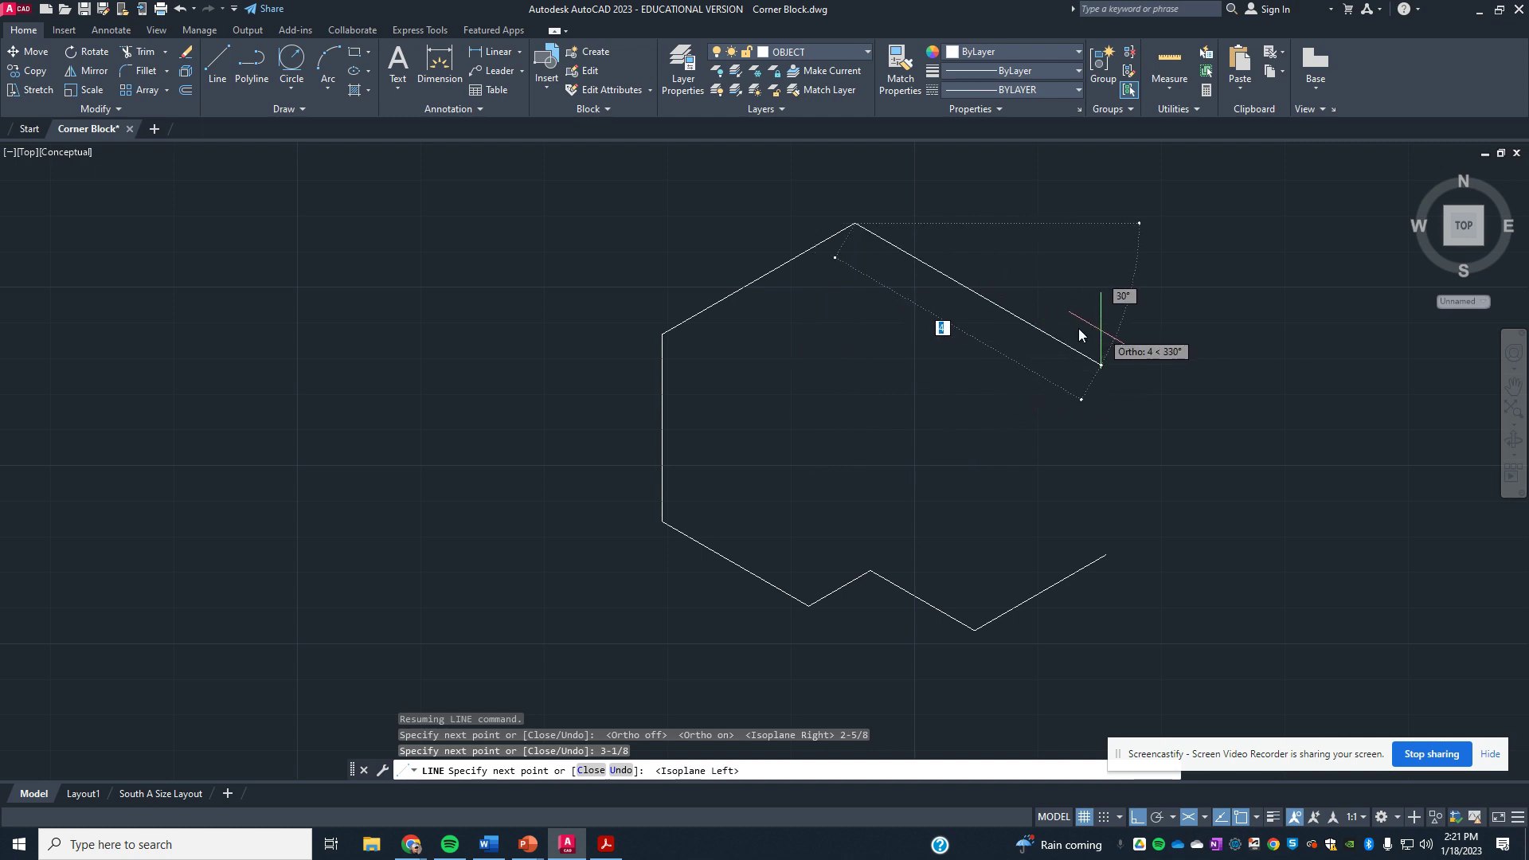
{"action": "type", "text": "2-"}
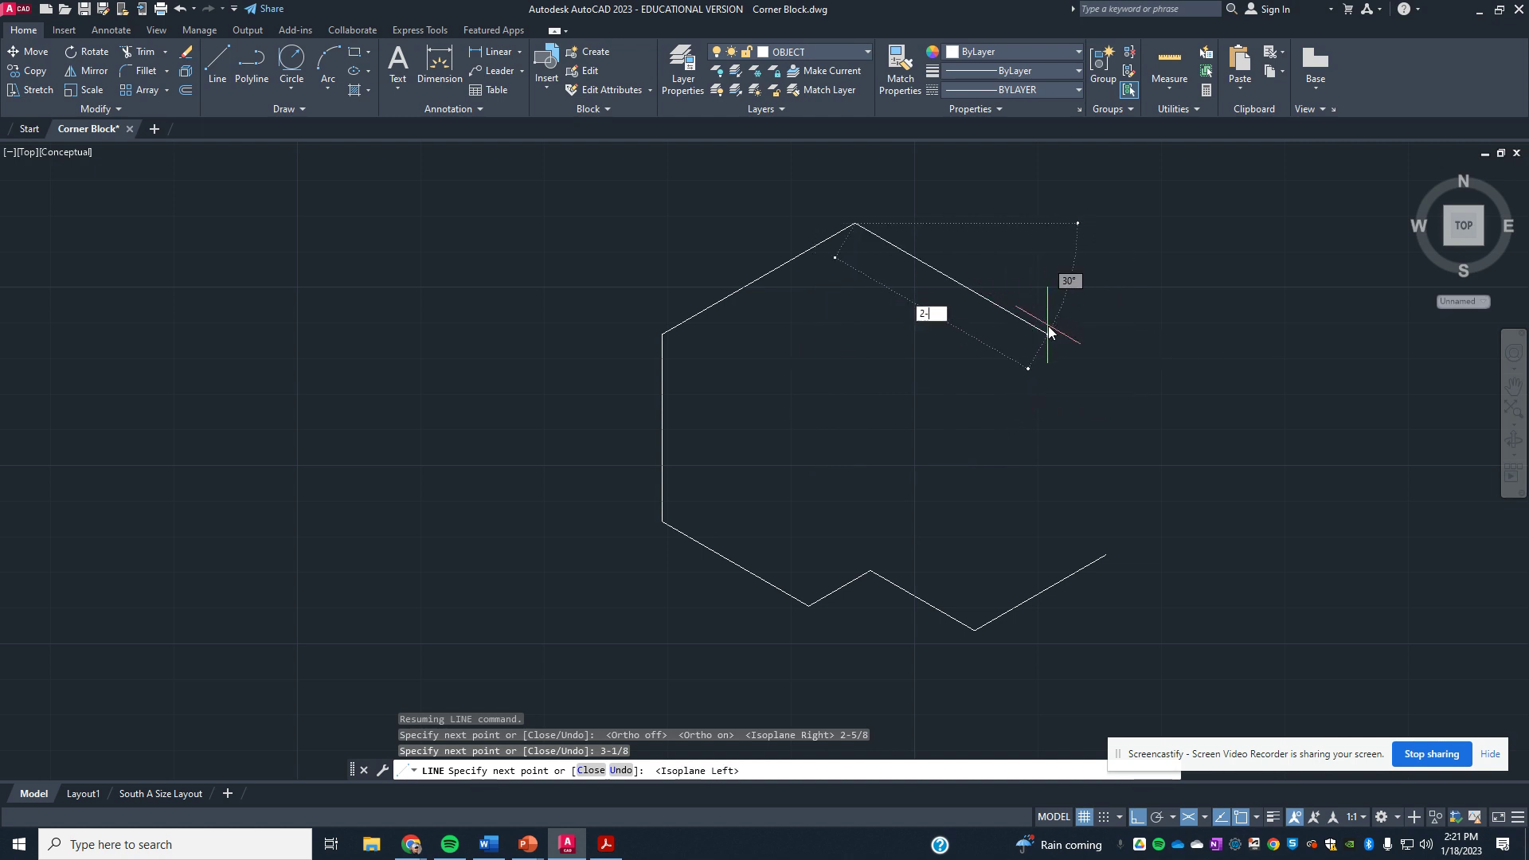
{"action": "type", "text": "3/8"}
{"action": "key", "text": "Return"}
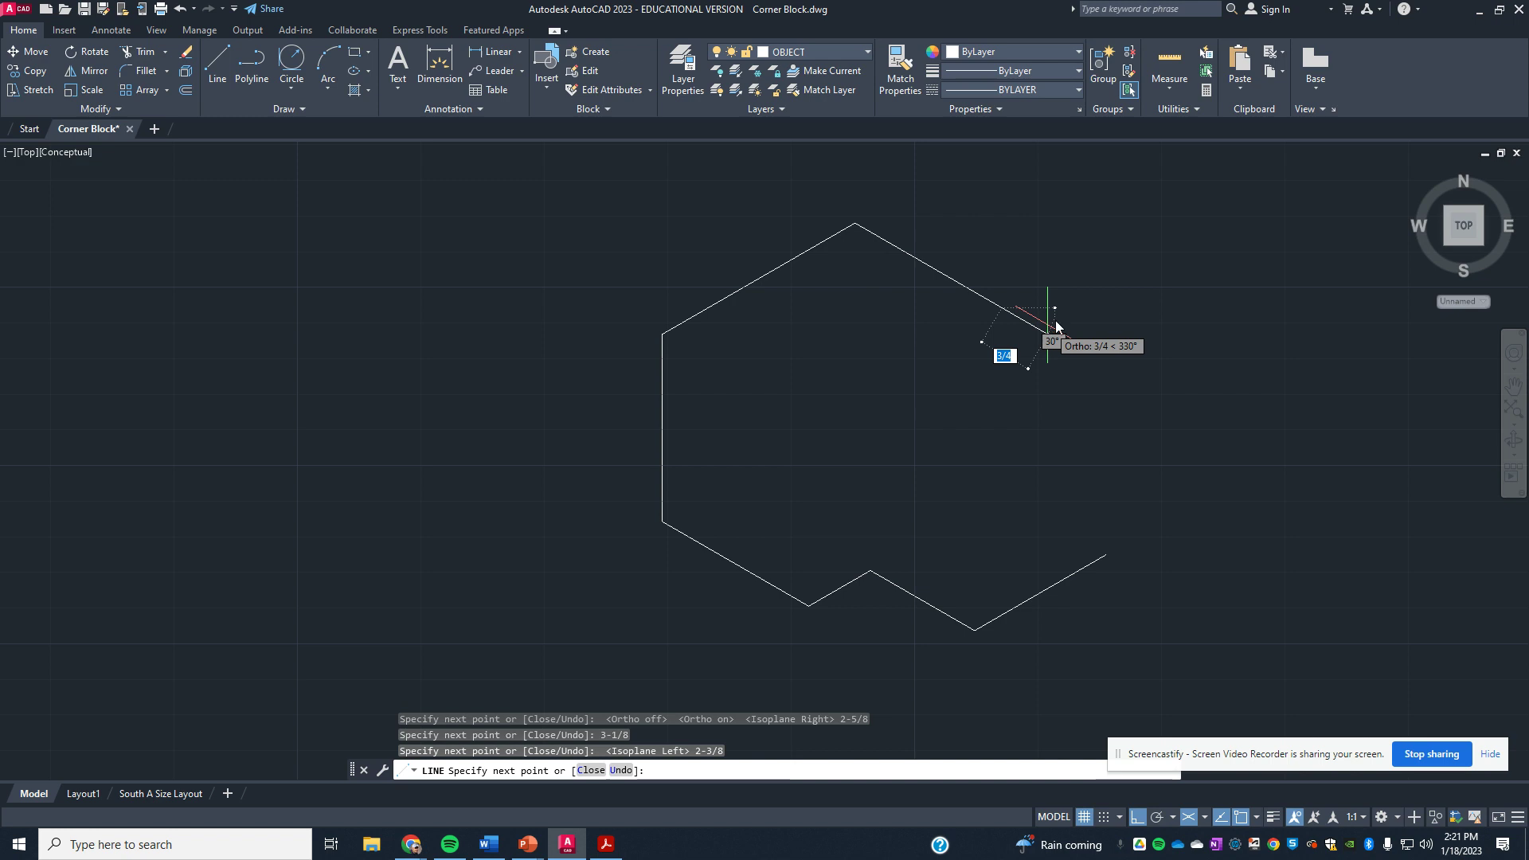
{"action": "key", "text": "F5"}
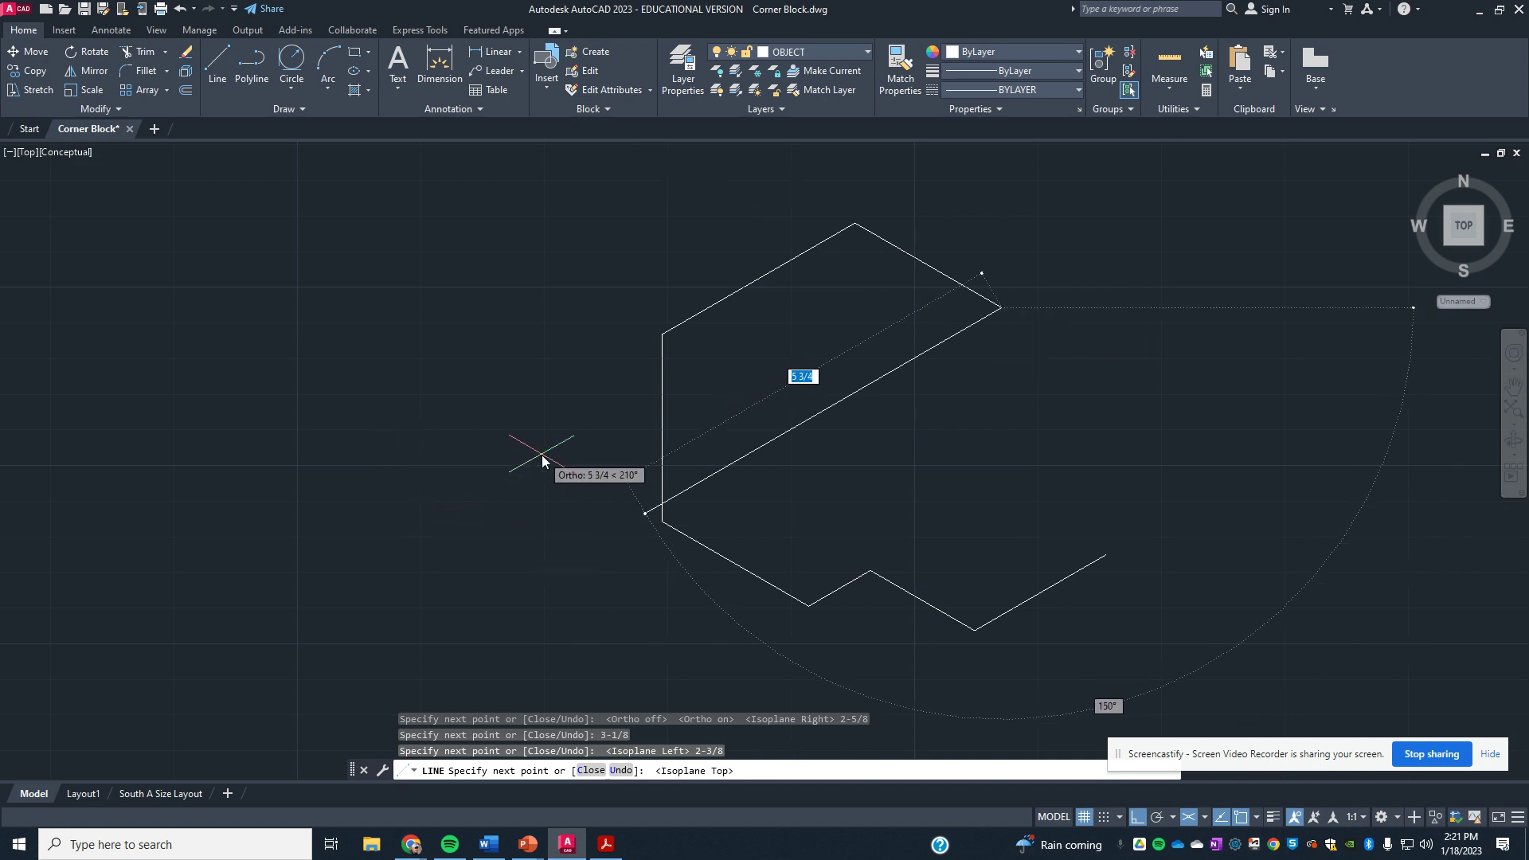
{"action": "type", "text": "3-"}
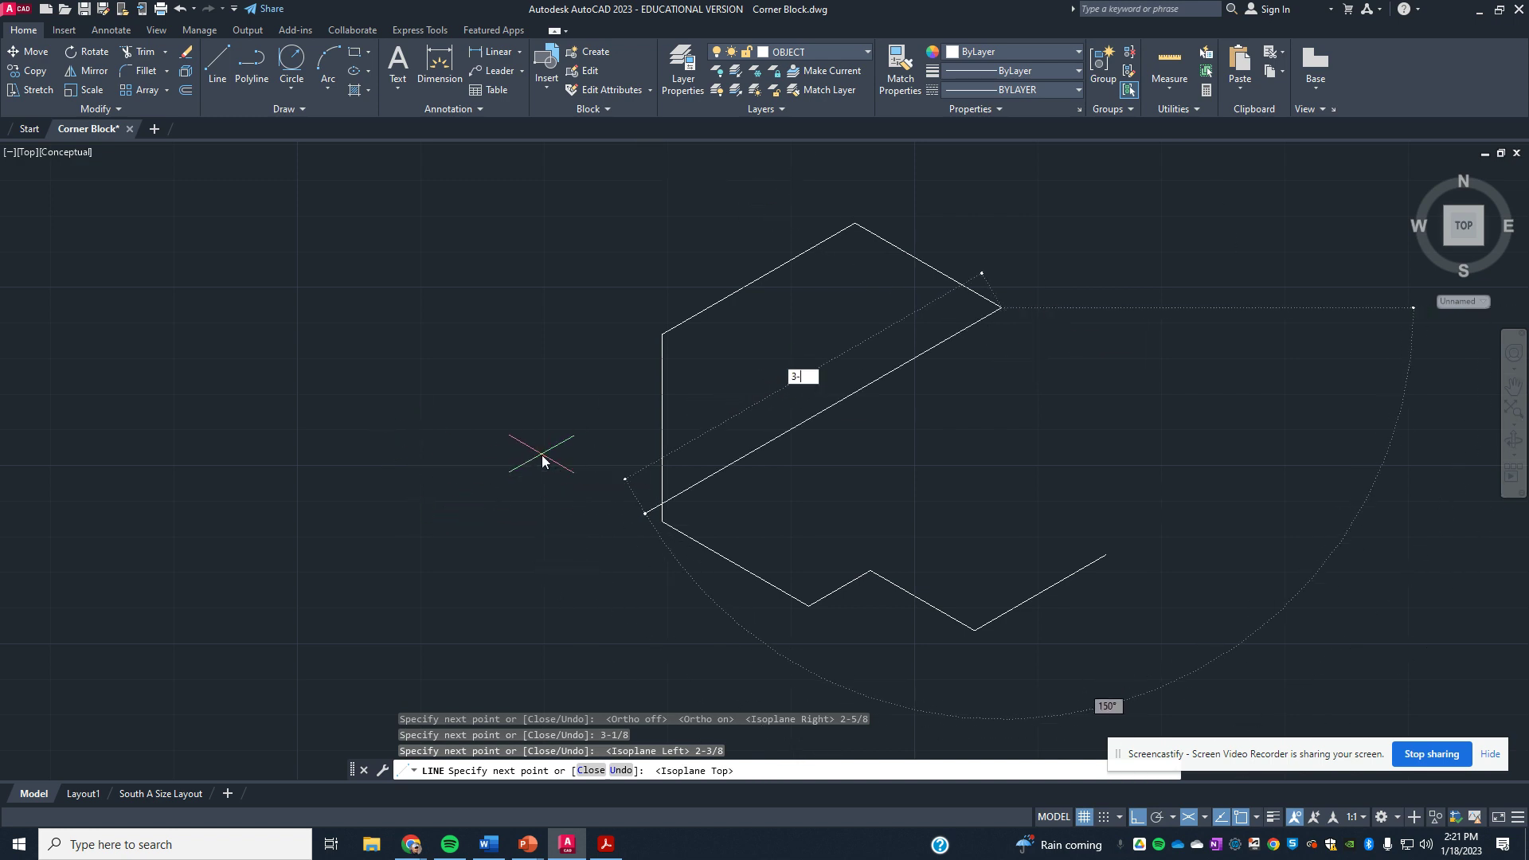
{"action": "type", "text": "1/8"}
{"action": "key", "text": "Return"}
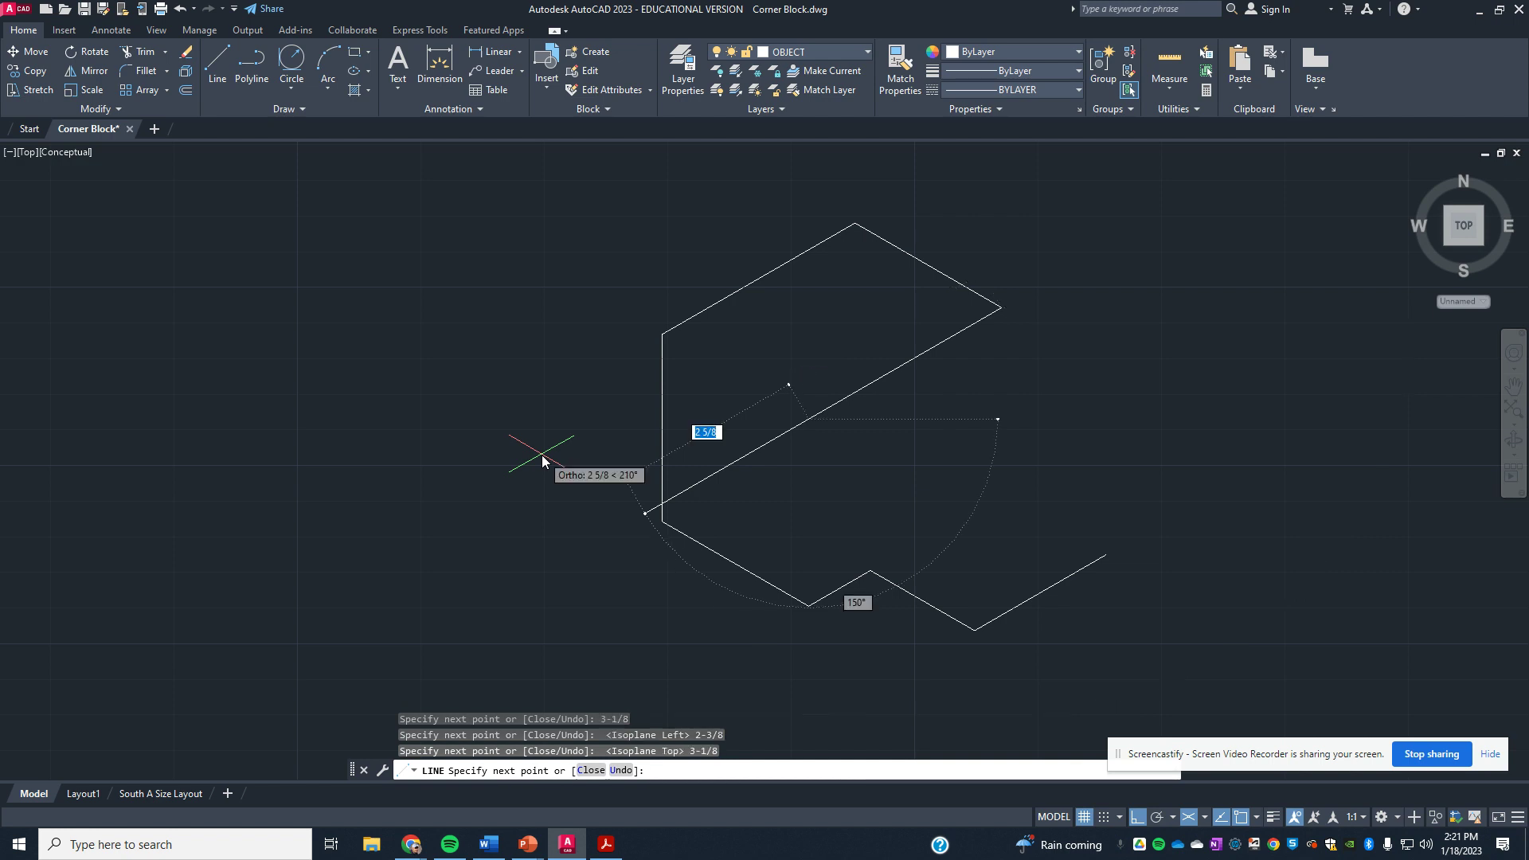
{"action": "left_click", "coordinate": [809, 608]}
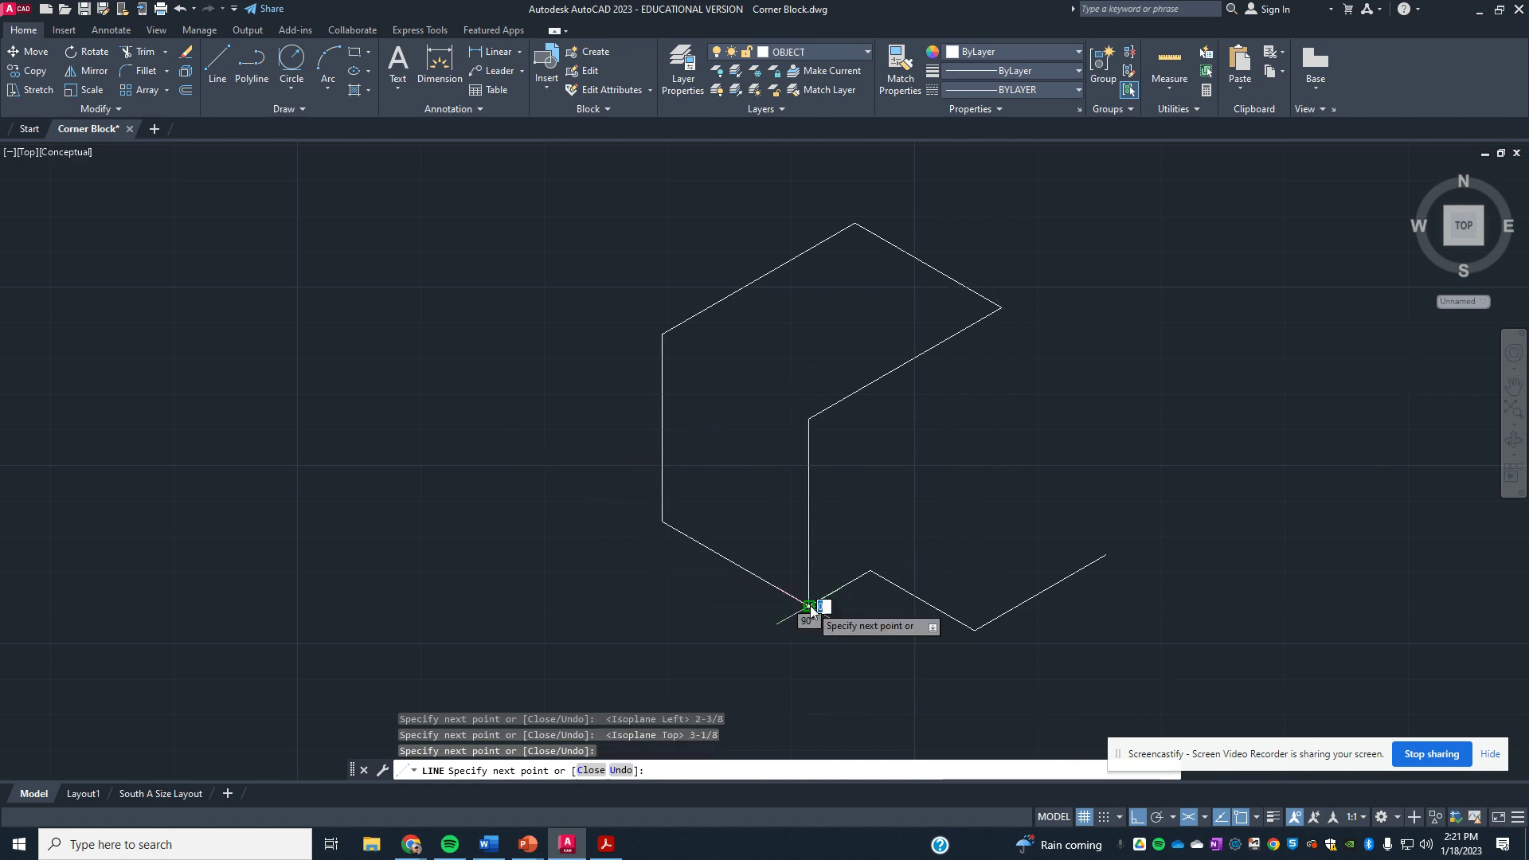
{"action": "key", "text": "Escape"}
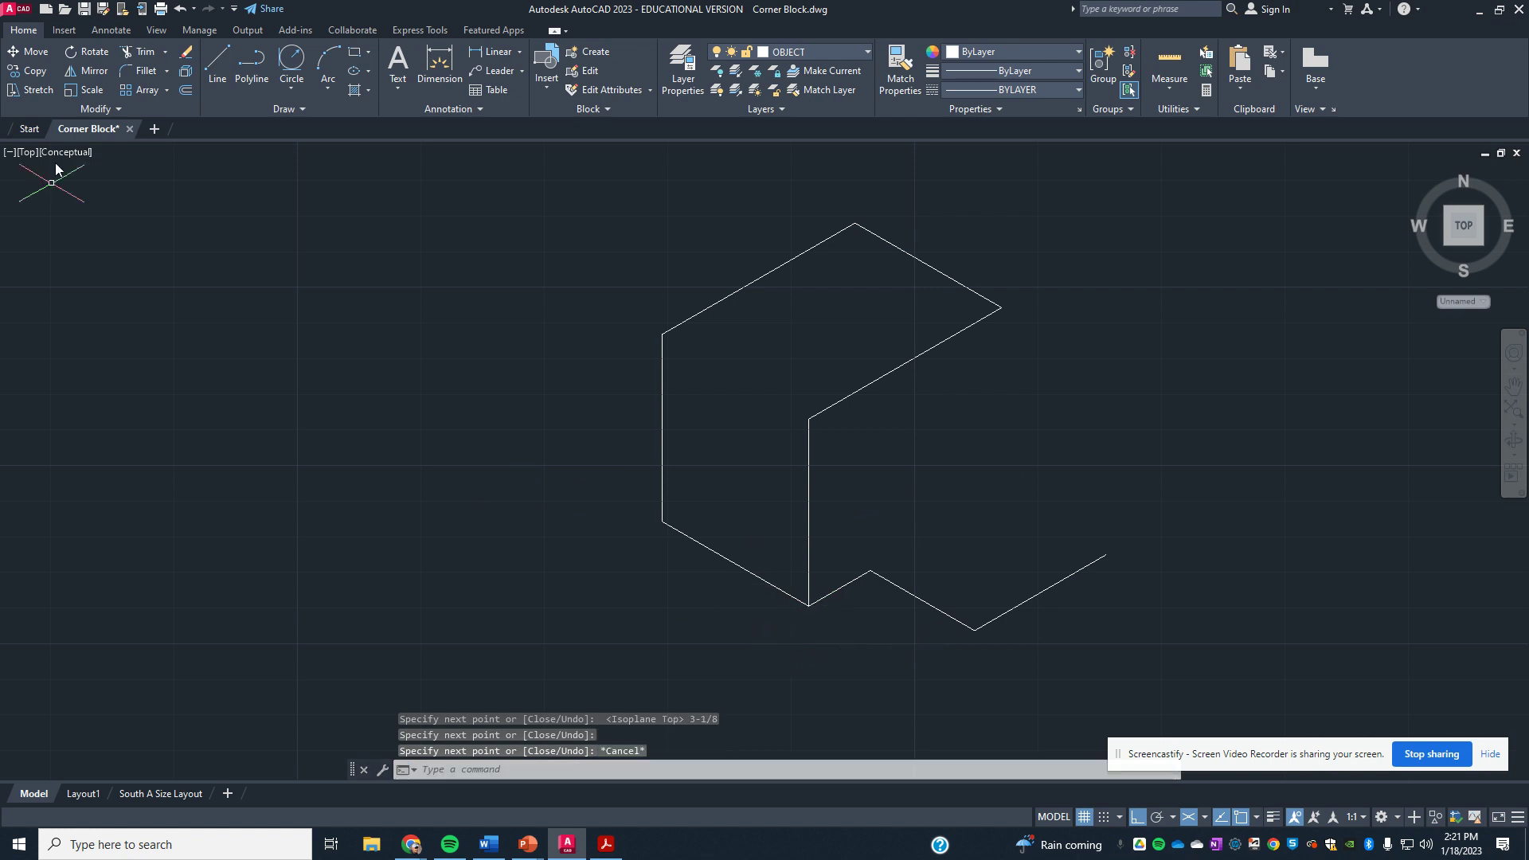
Draw a 2-5/8 vertical edge down from the top corner on the right isoplane, capped at the inner corner.
{"action": "left_click", "coordinate": [218, 63]}
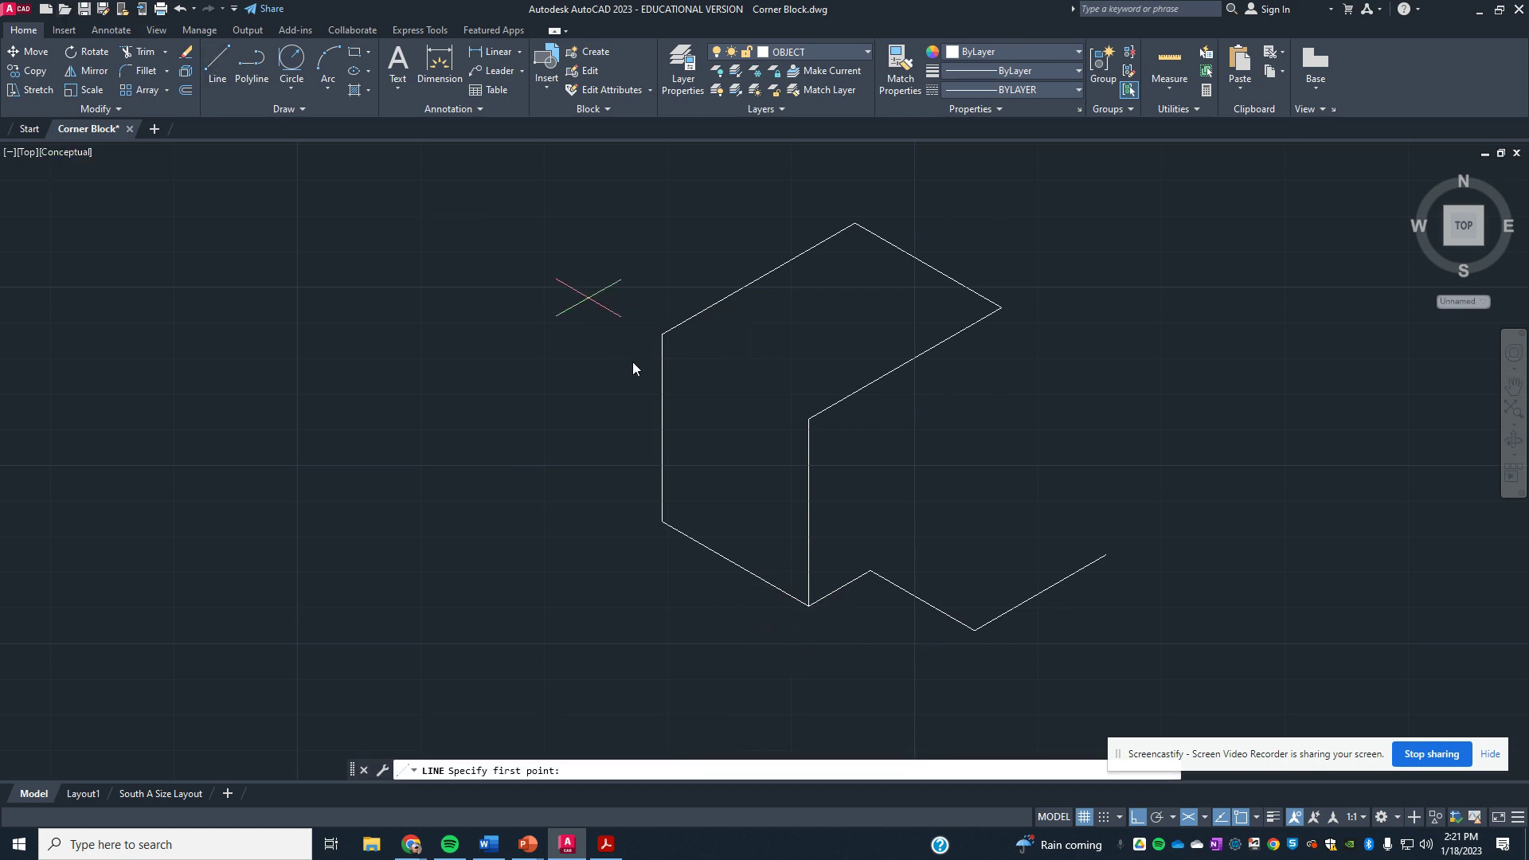
{"action": "left_click", "coordinate": [662, 334]}
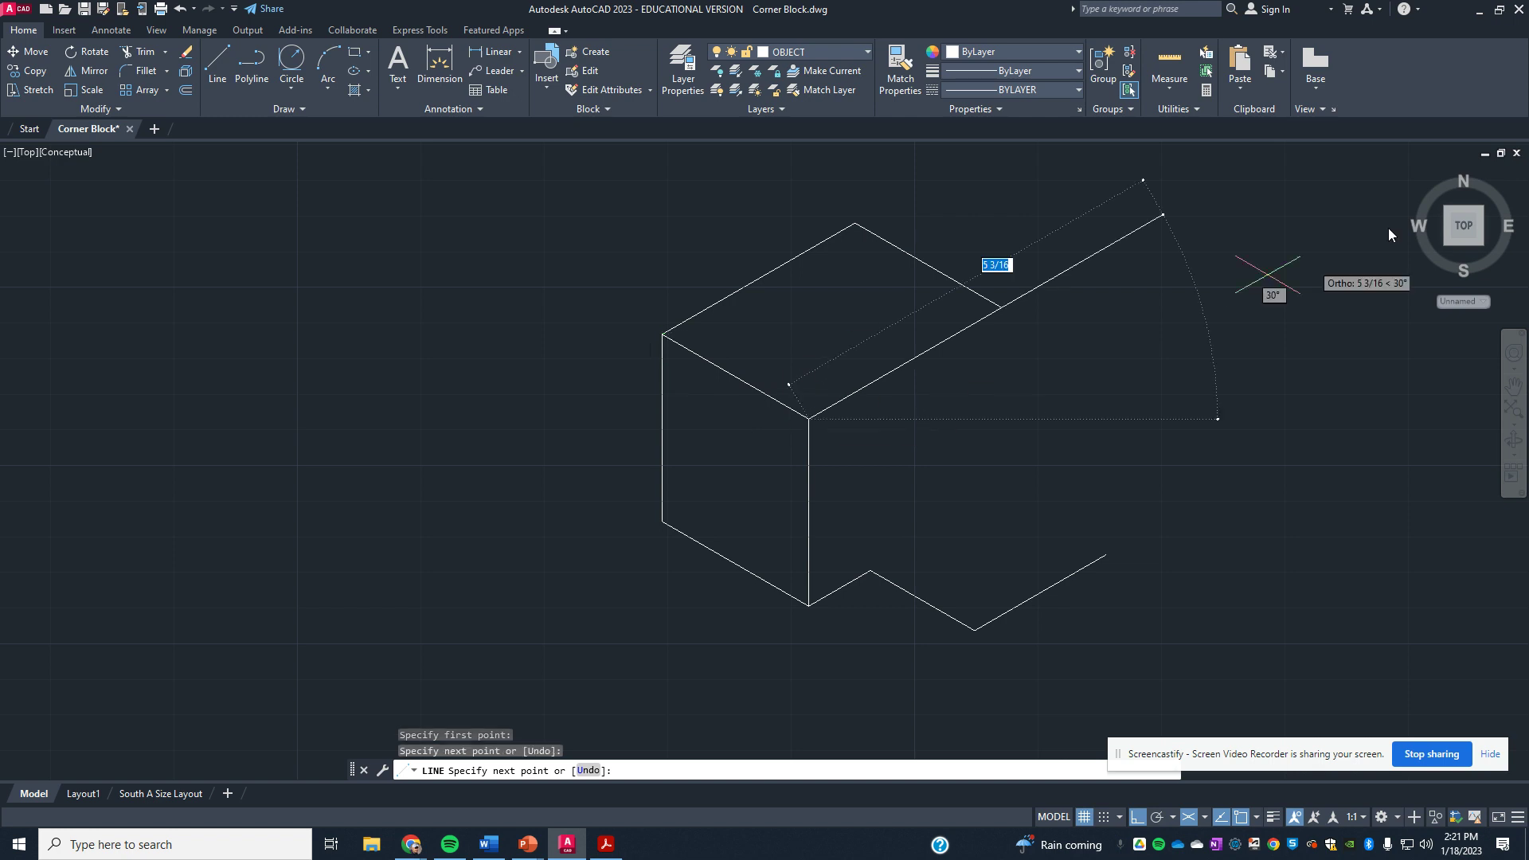
{"action": "key", "text": "Escape"}
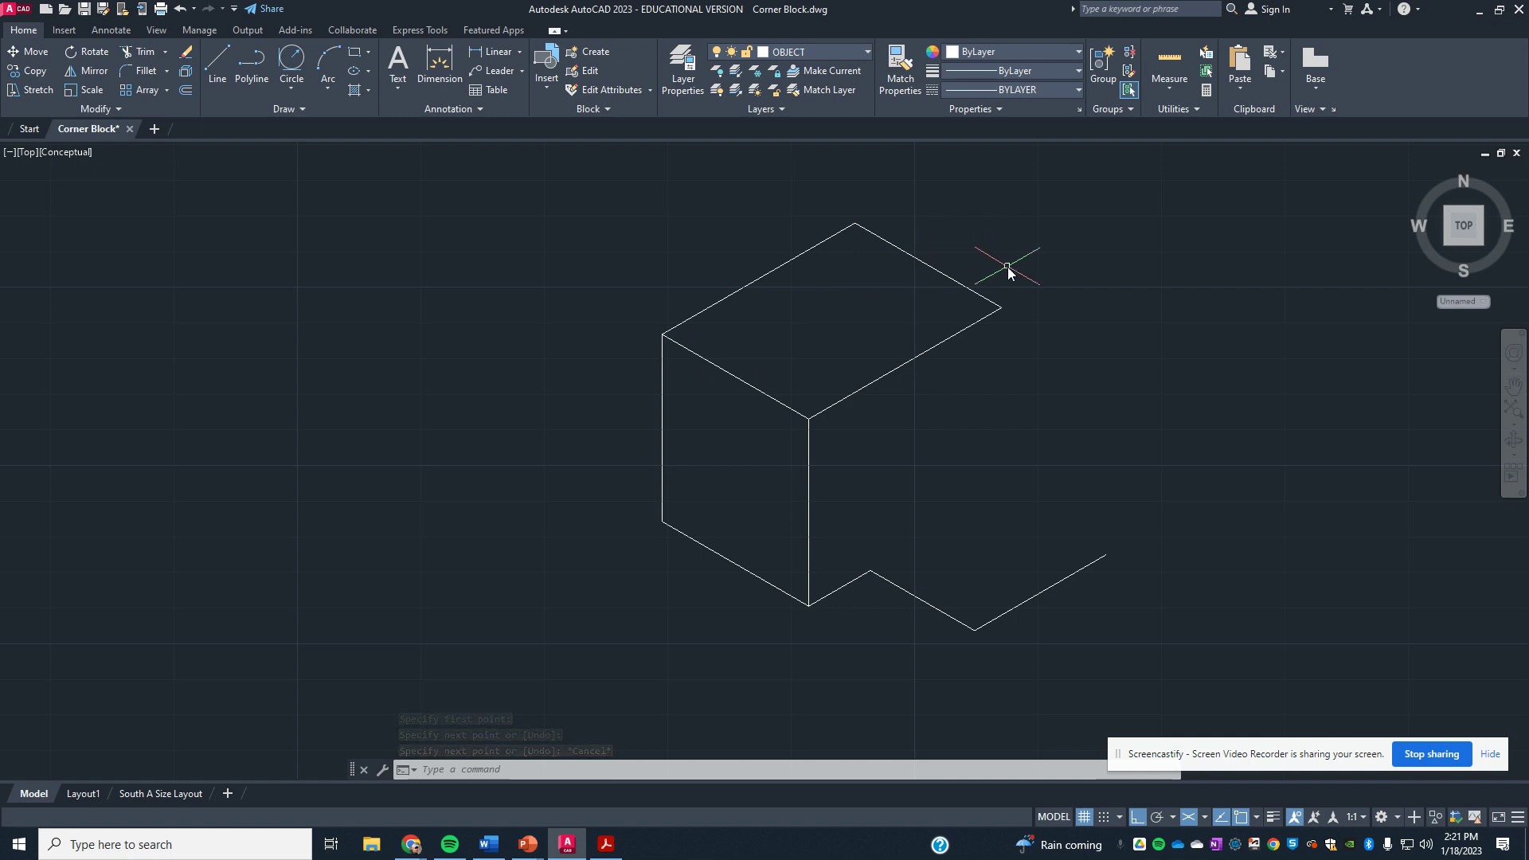
{"action": "left_click", "coordinate": [217, 68]}
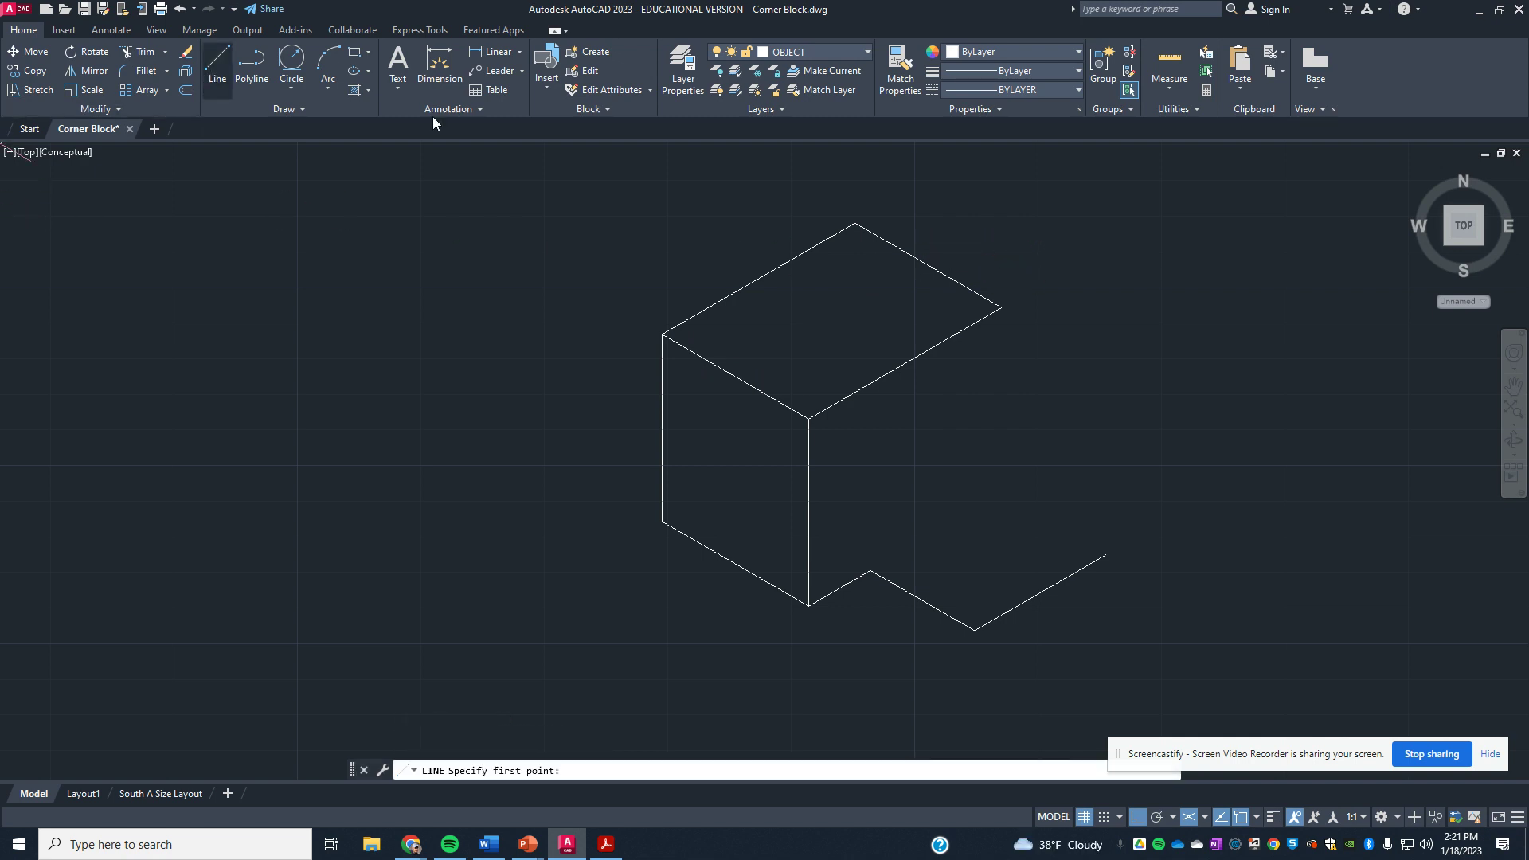
{"action": "left_click", "coordinate": [854, 223]}
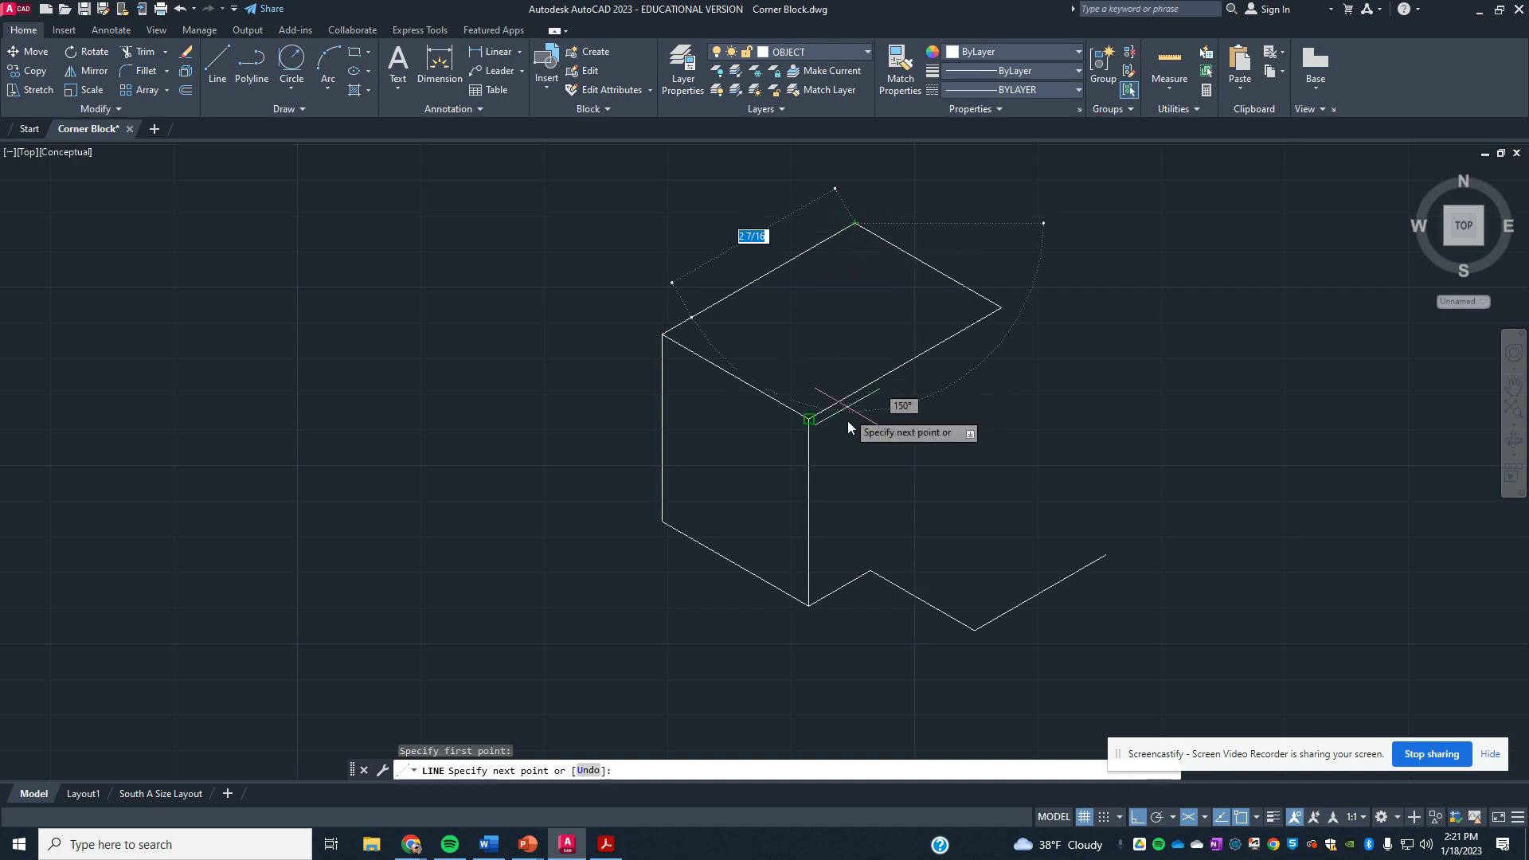
{"action": "key", "text": "F5"}
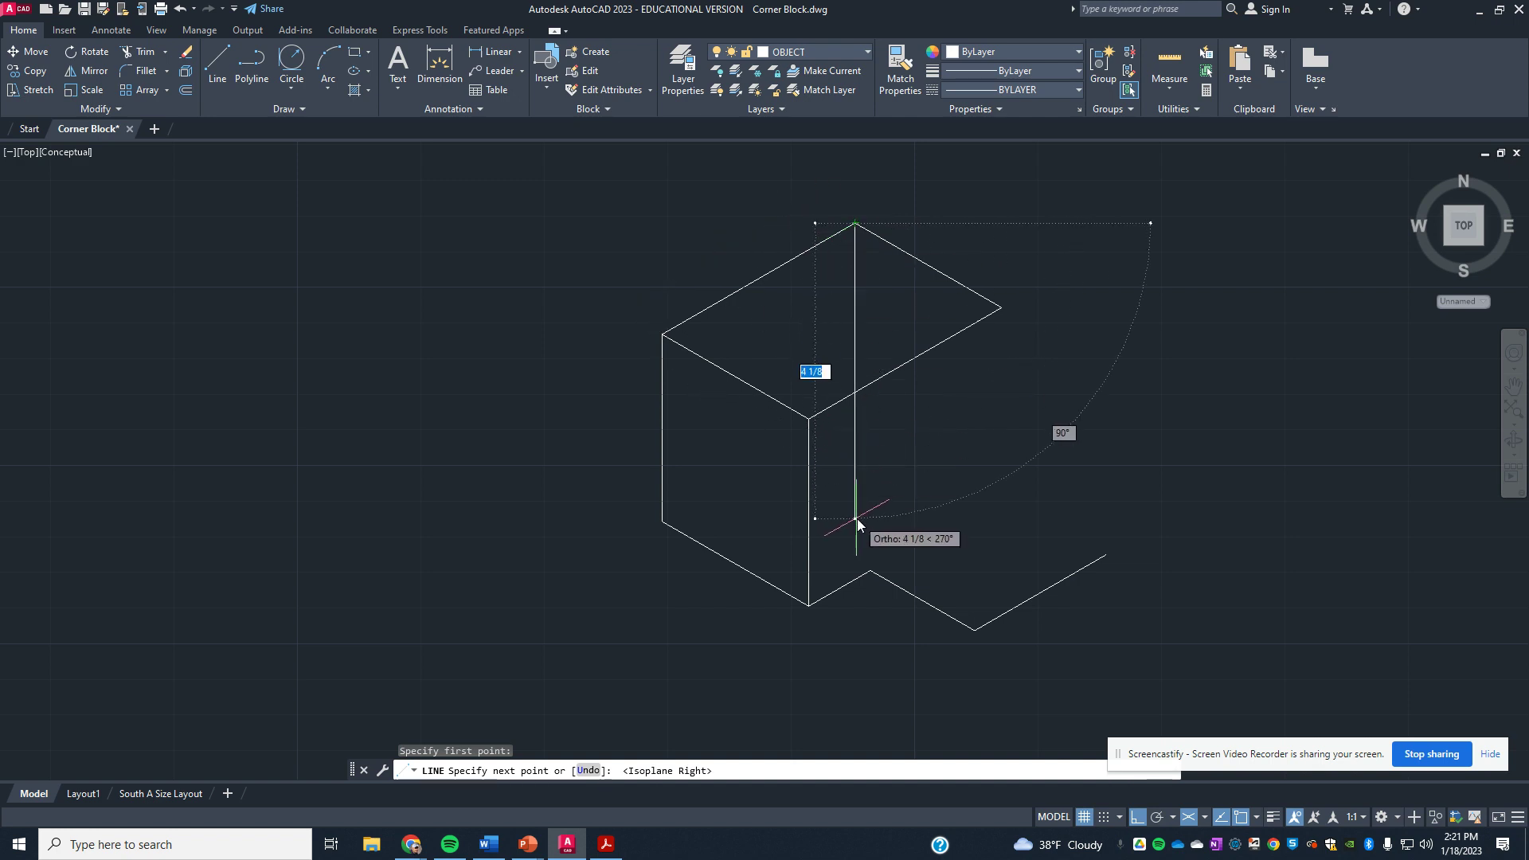
{"action": "type", "text": "2-5/"}
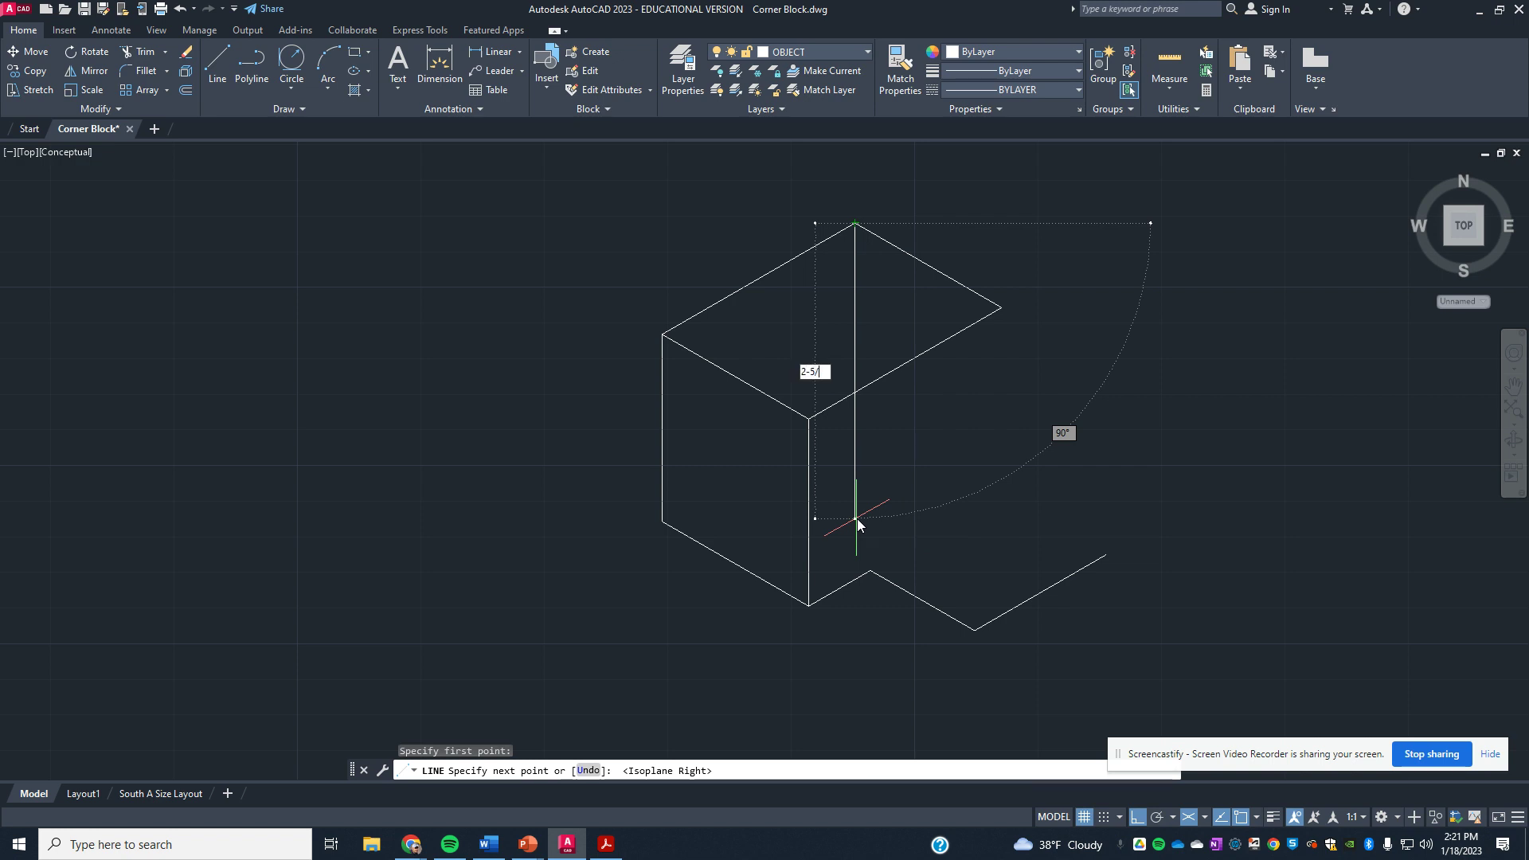
{"action": "type", "text": "8"}
{"action": "key", "text": "Return"}
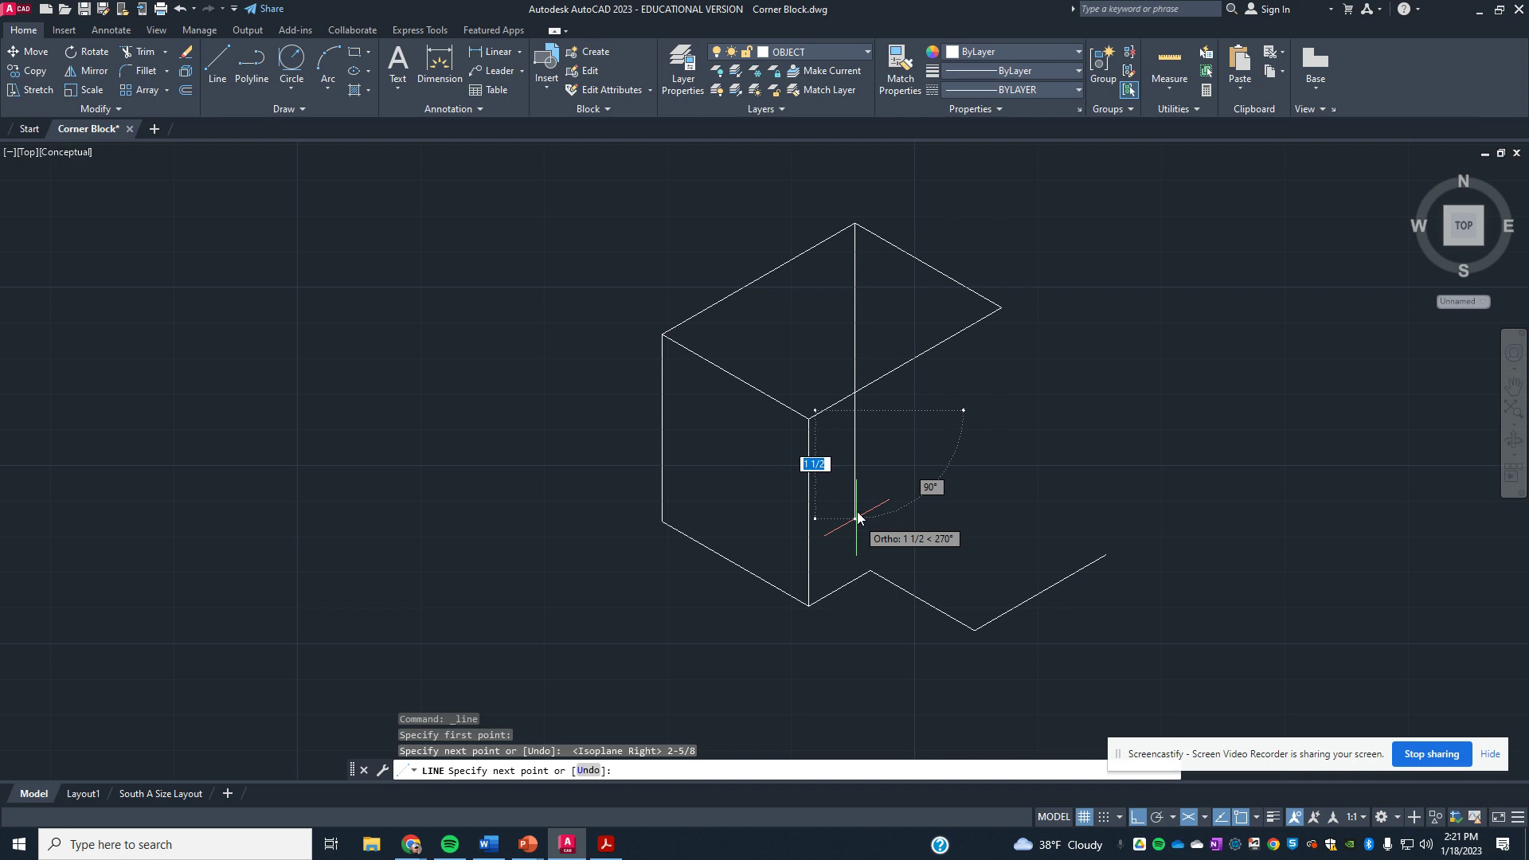
{"action": "left_click", "coordinate": [854, 410]}
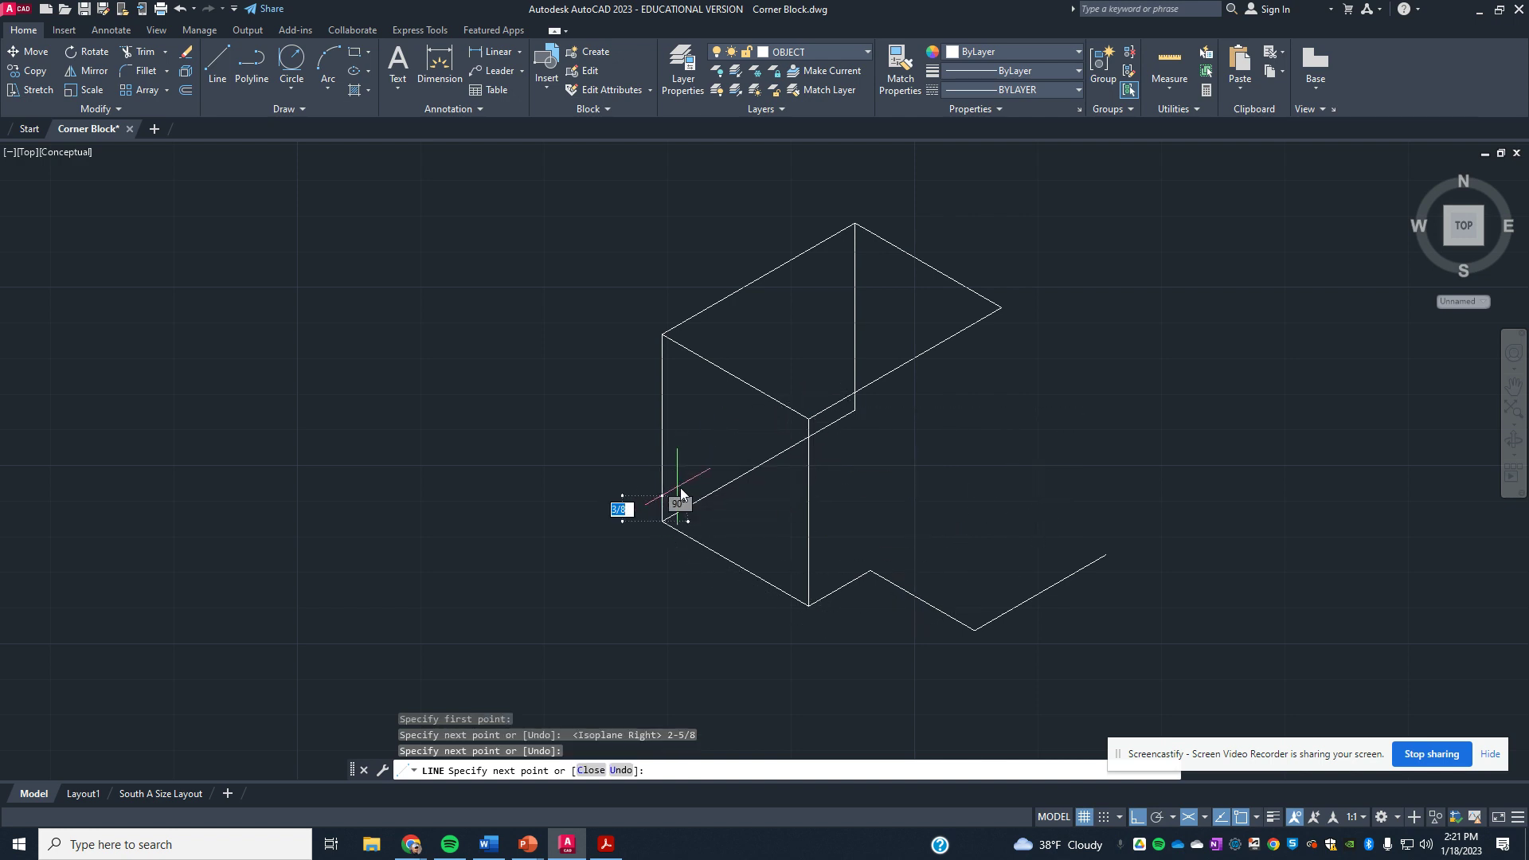
{"action": "key", "text": "Escape"}
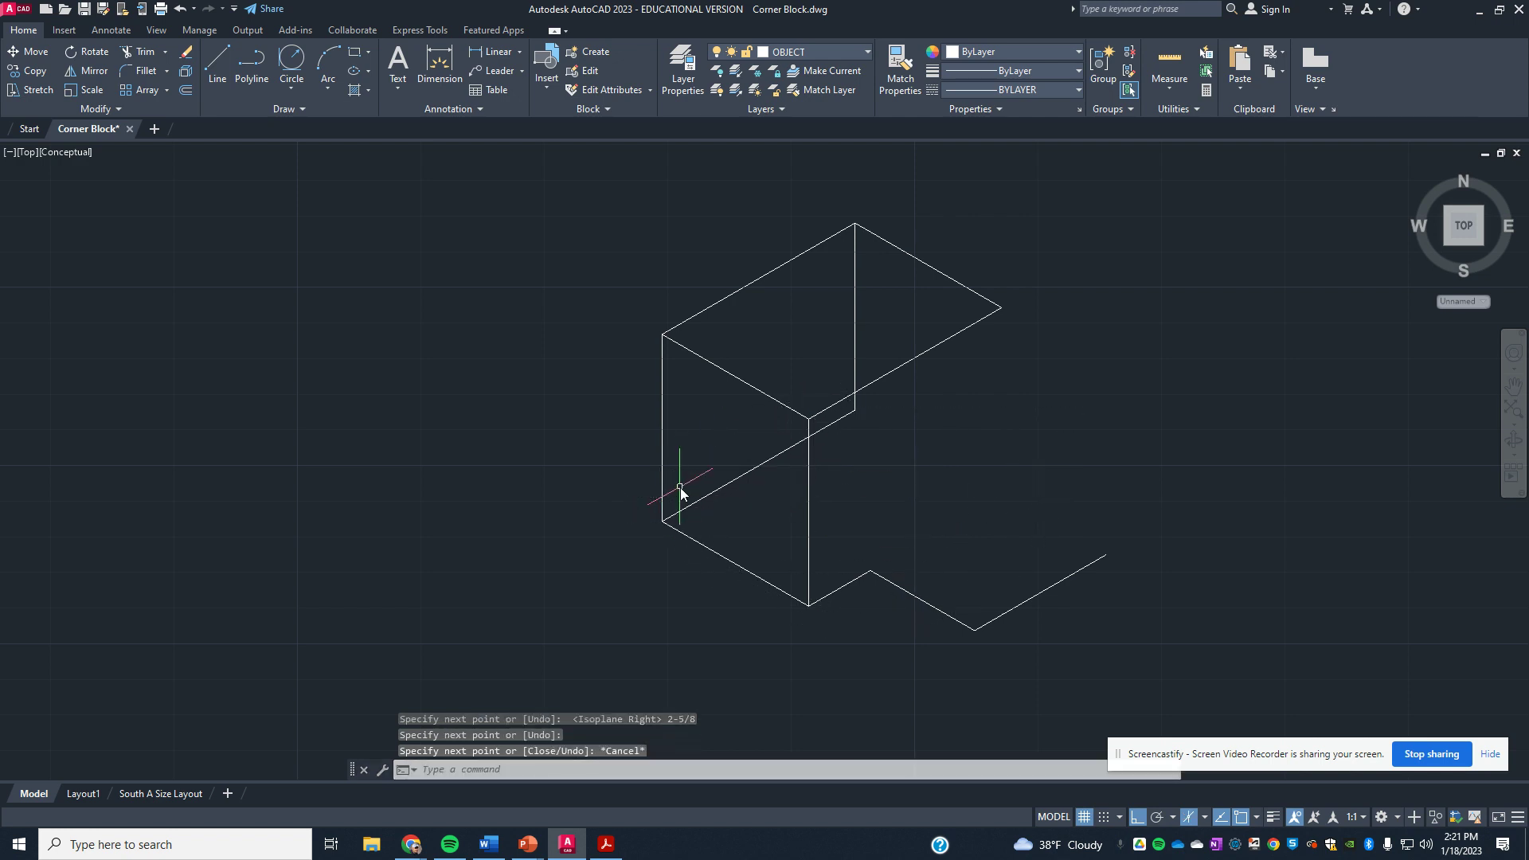
Outline the lower right step: 1 up, 2 1/8 across, then down to the bottom endpoint.
{"action": "left_click", "coordinate": [222, 50]}
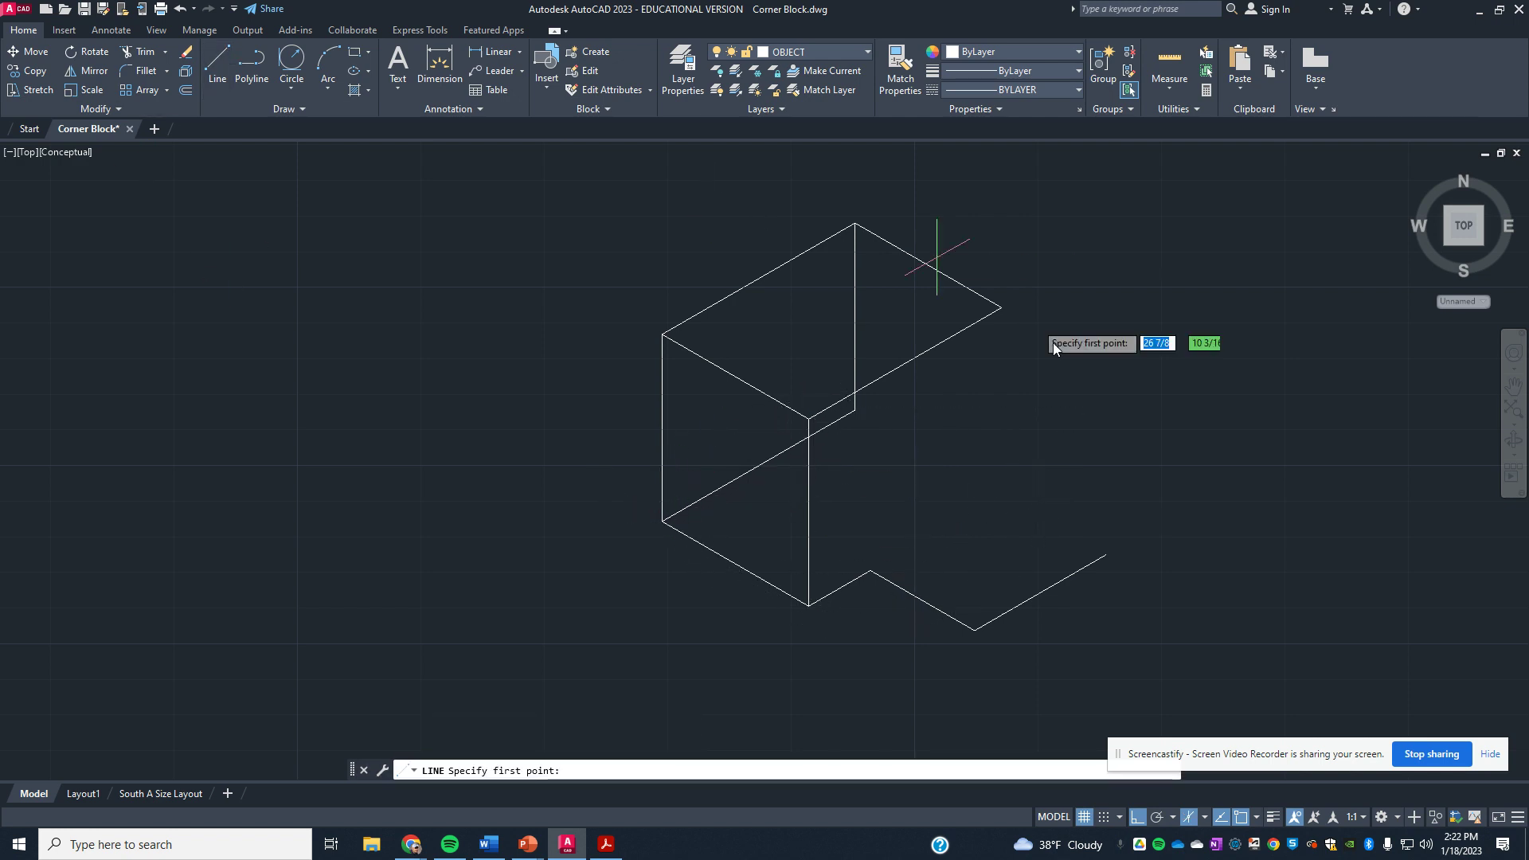
{"action": "left_click", "coordinate": [1105, 555]}
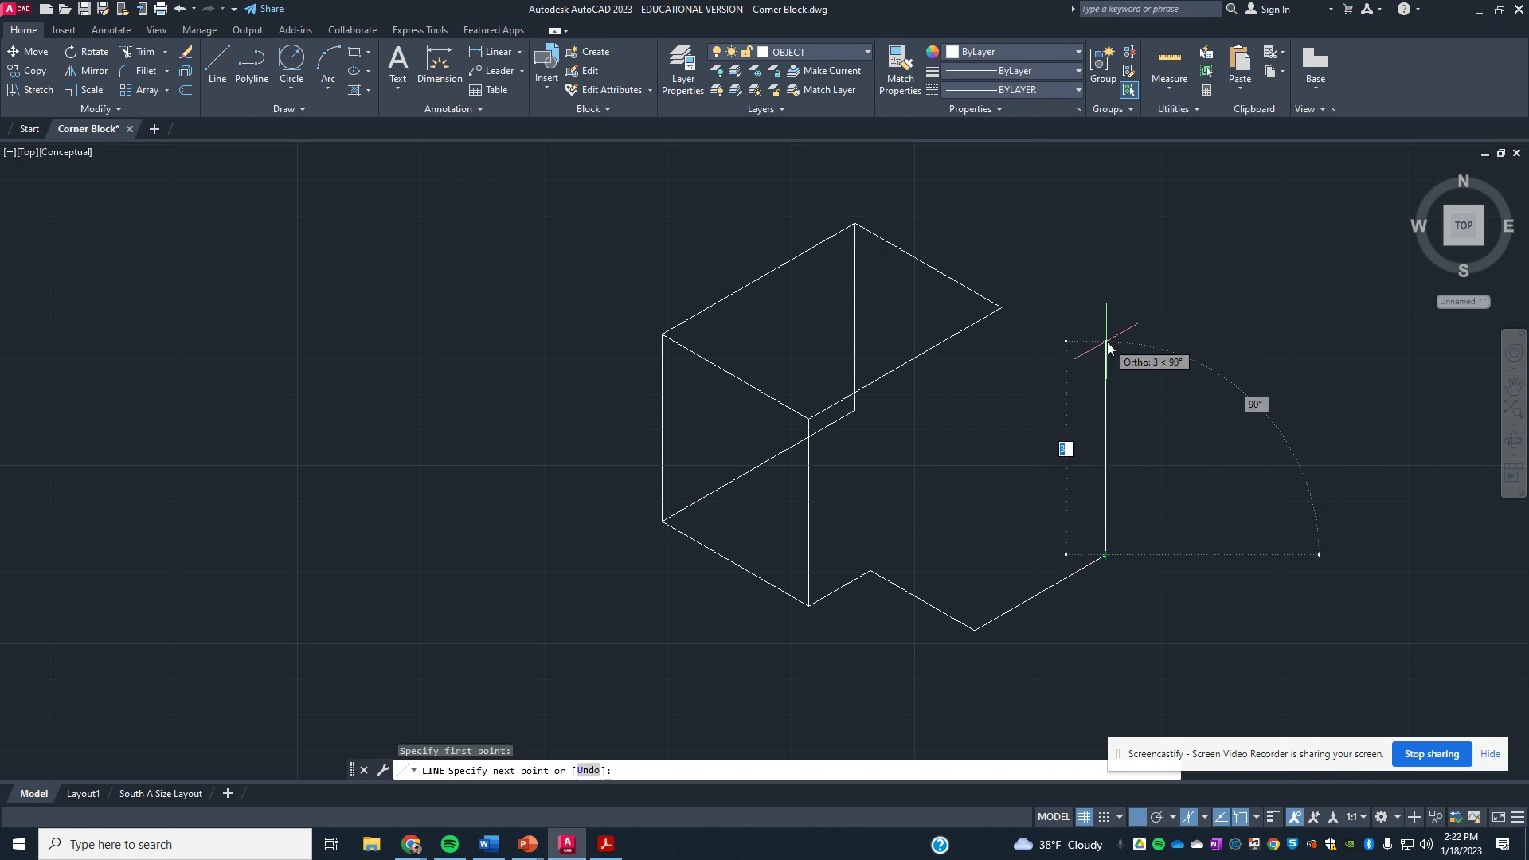
{"action": "type", "text": "1"}
{"action": "key", "text": "Return"}
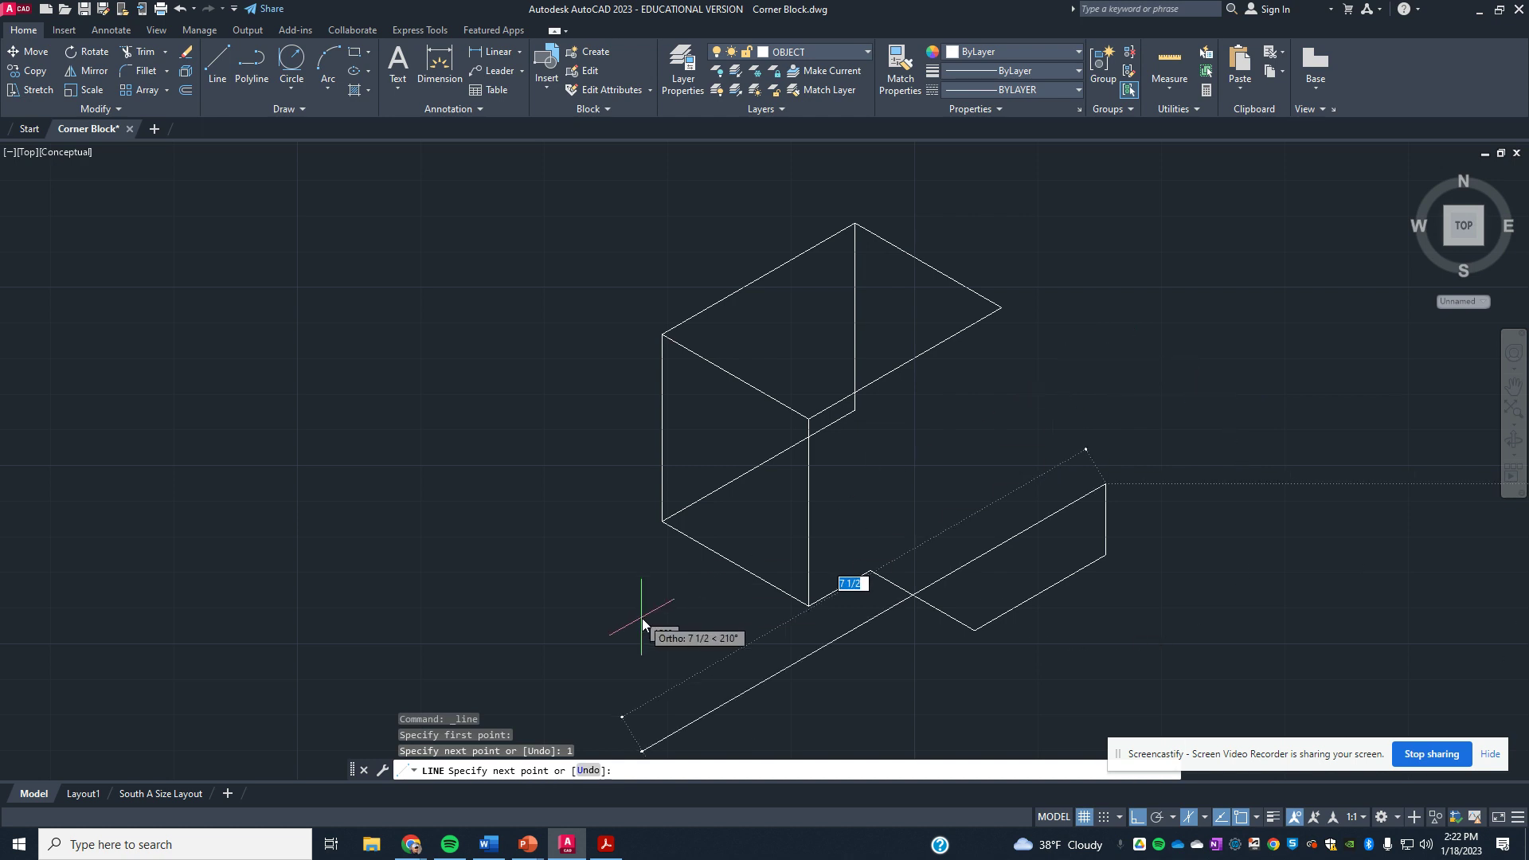
{"action": "type", "text": "2 1/8"}
{"action": "key", "text": "Return"}
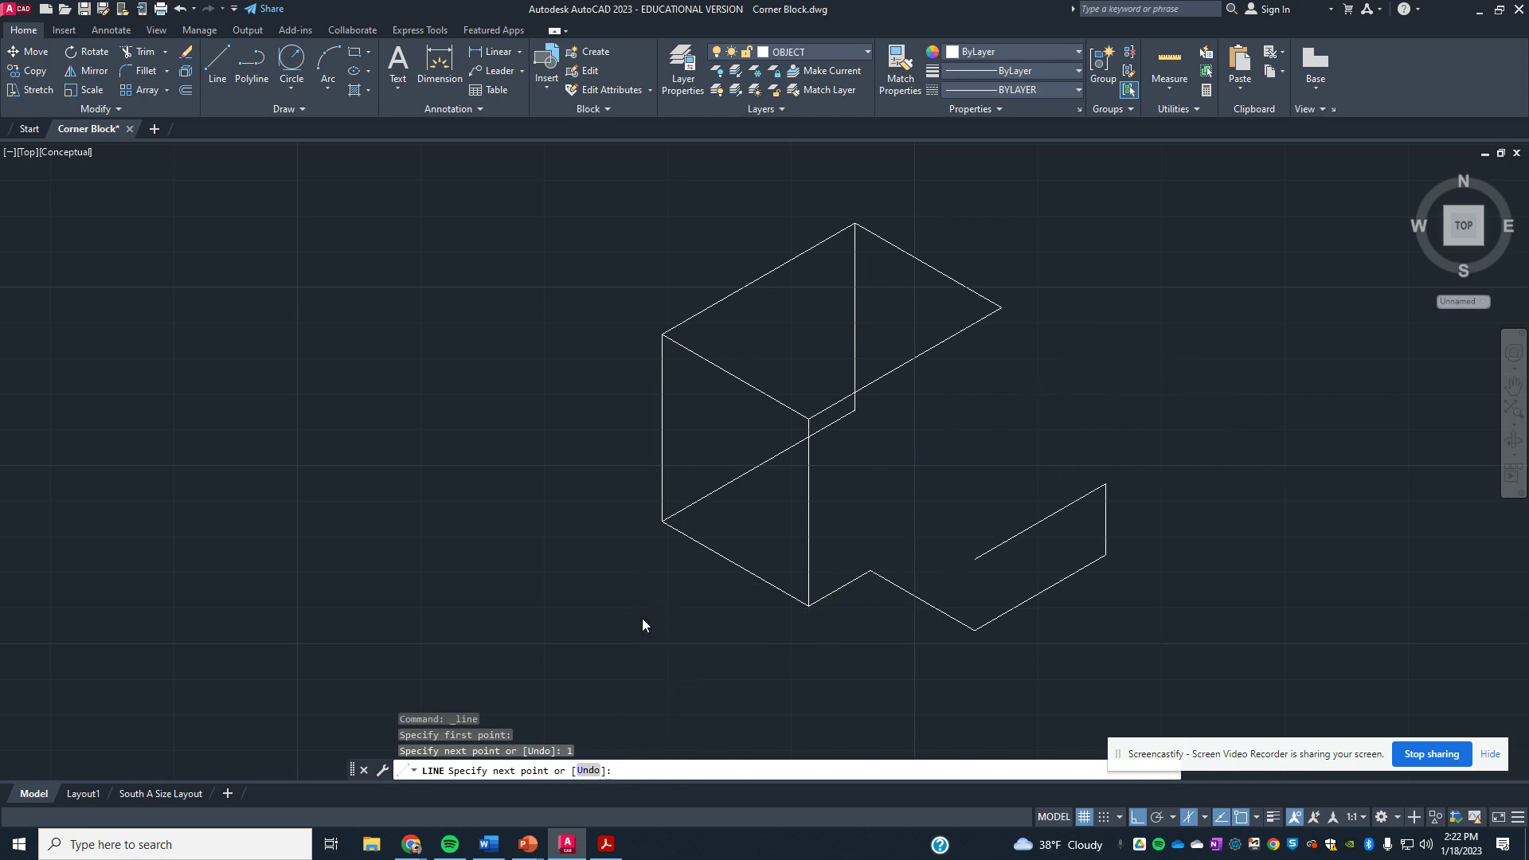
{"action": "left_click", "coordinate": [973, 628]}
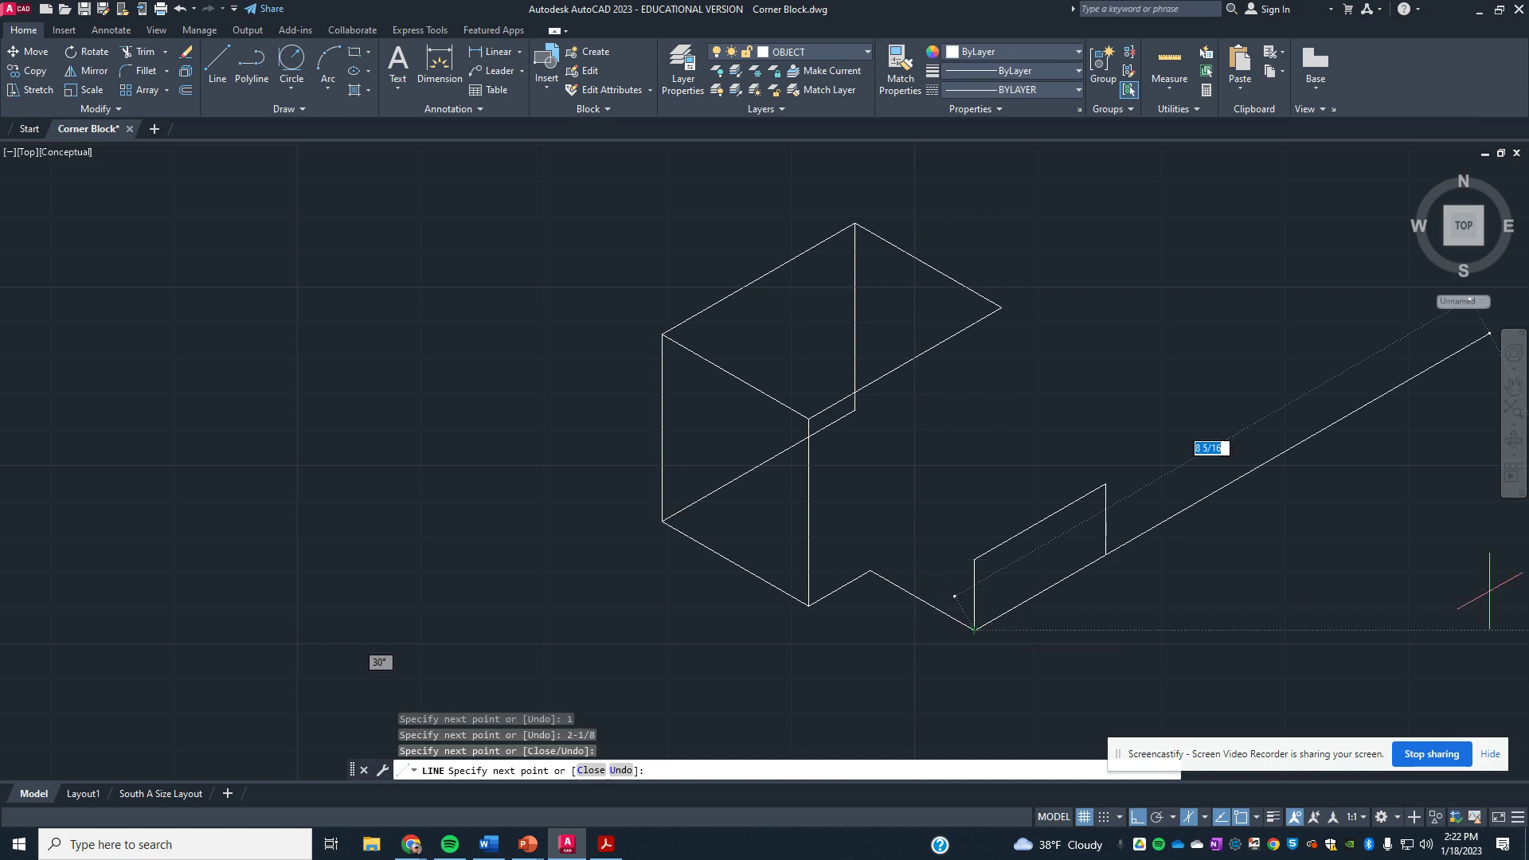
{"action": "key", "text": "Escape"}
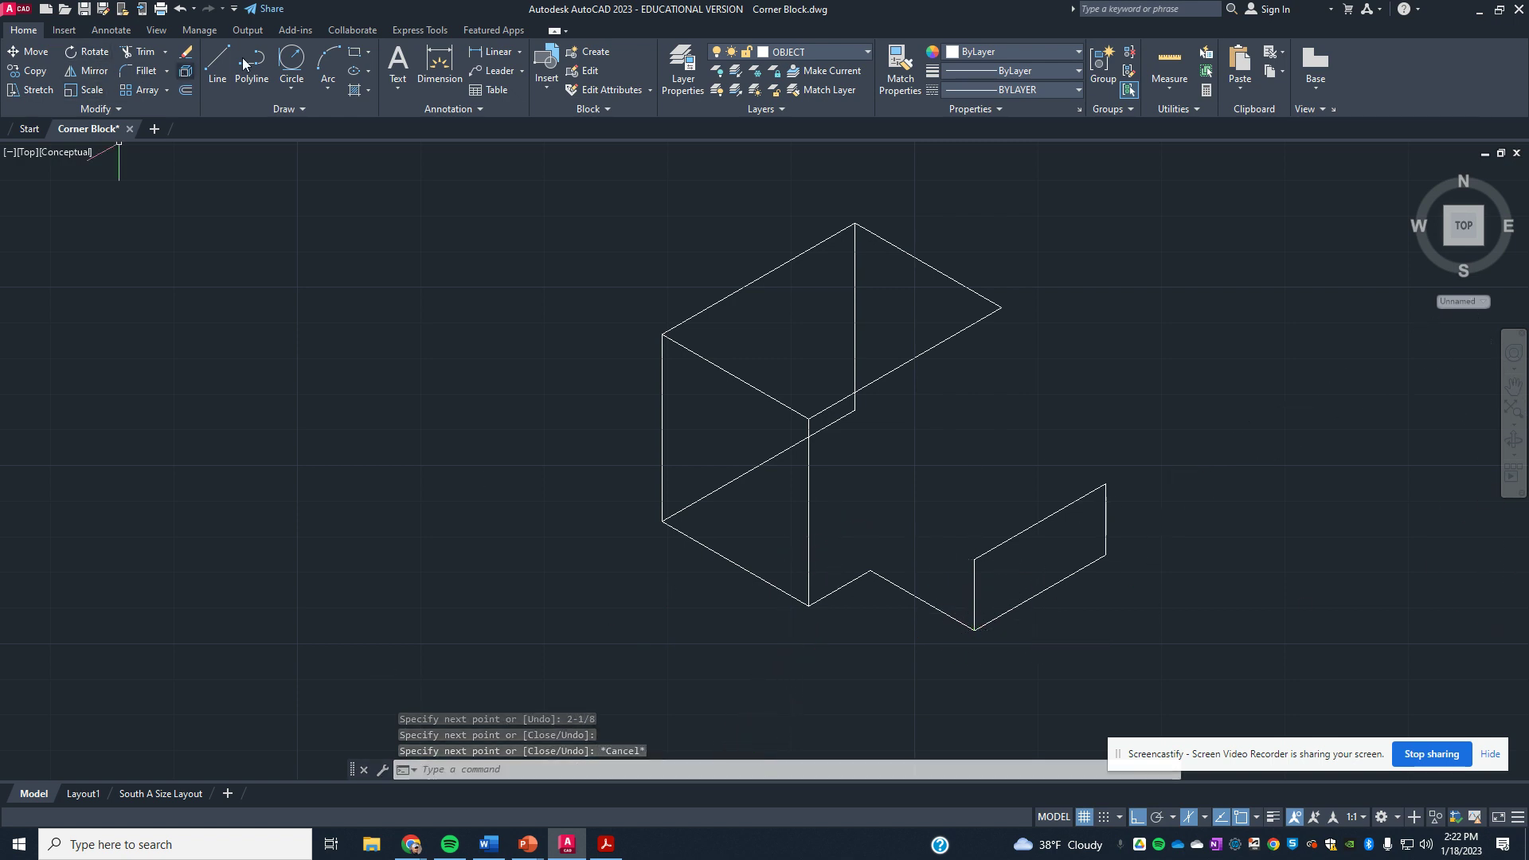
Connect the block's top right corner to the step corner with a sloped edge.
{"action": "left_click", "coordinate": [215, 60]}
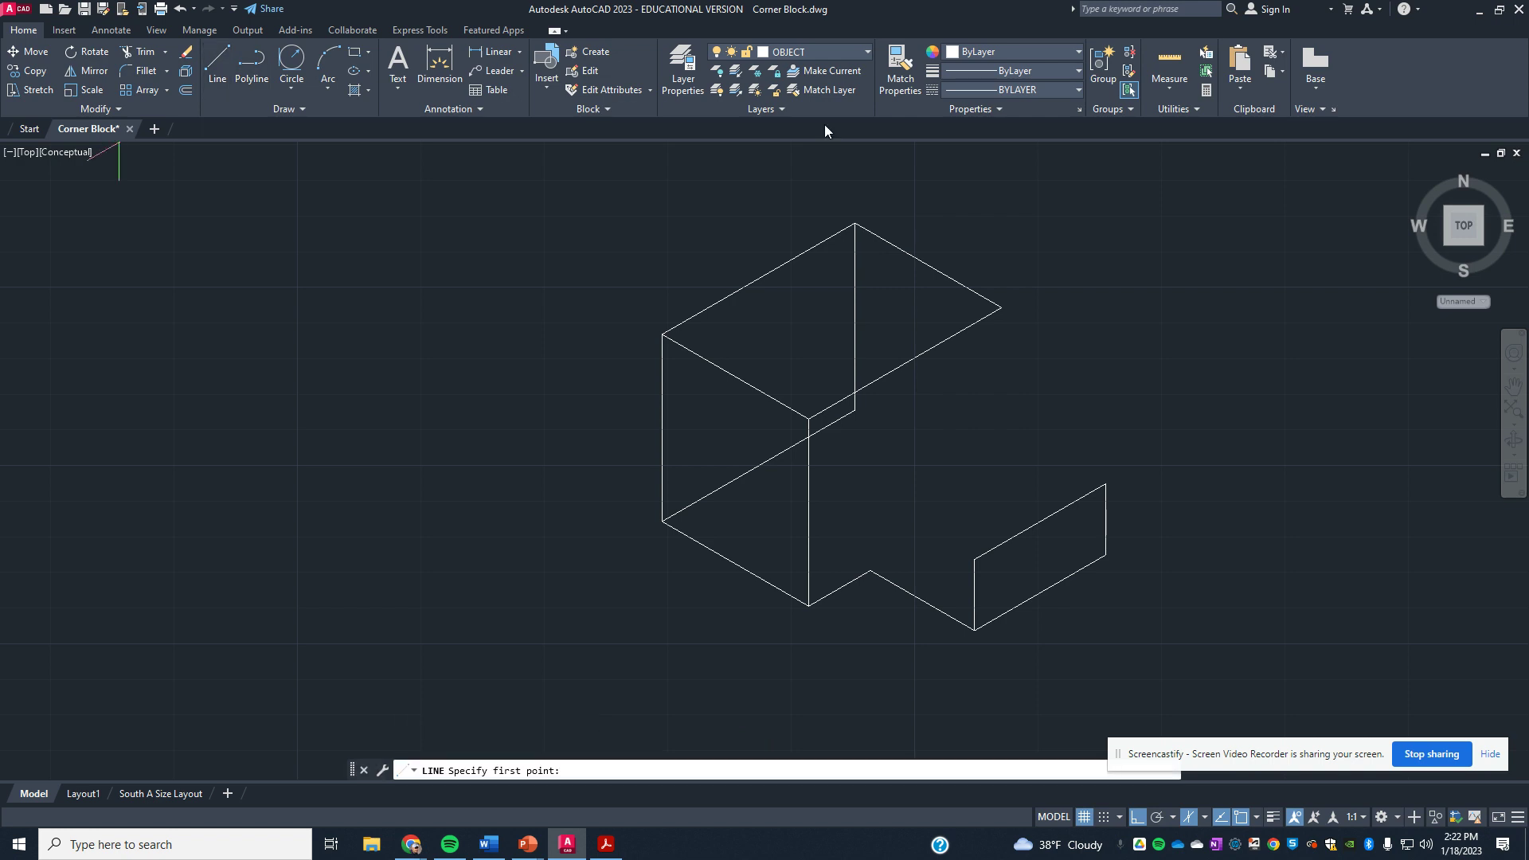
{"action": "left_click", "coordinate": [1001, 307]}
{"action": "left_click", "coordinate": [1105, 482]}
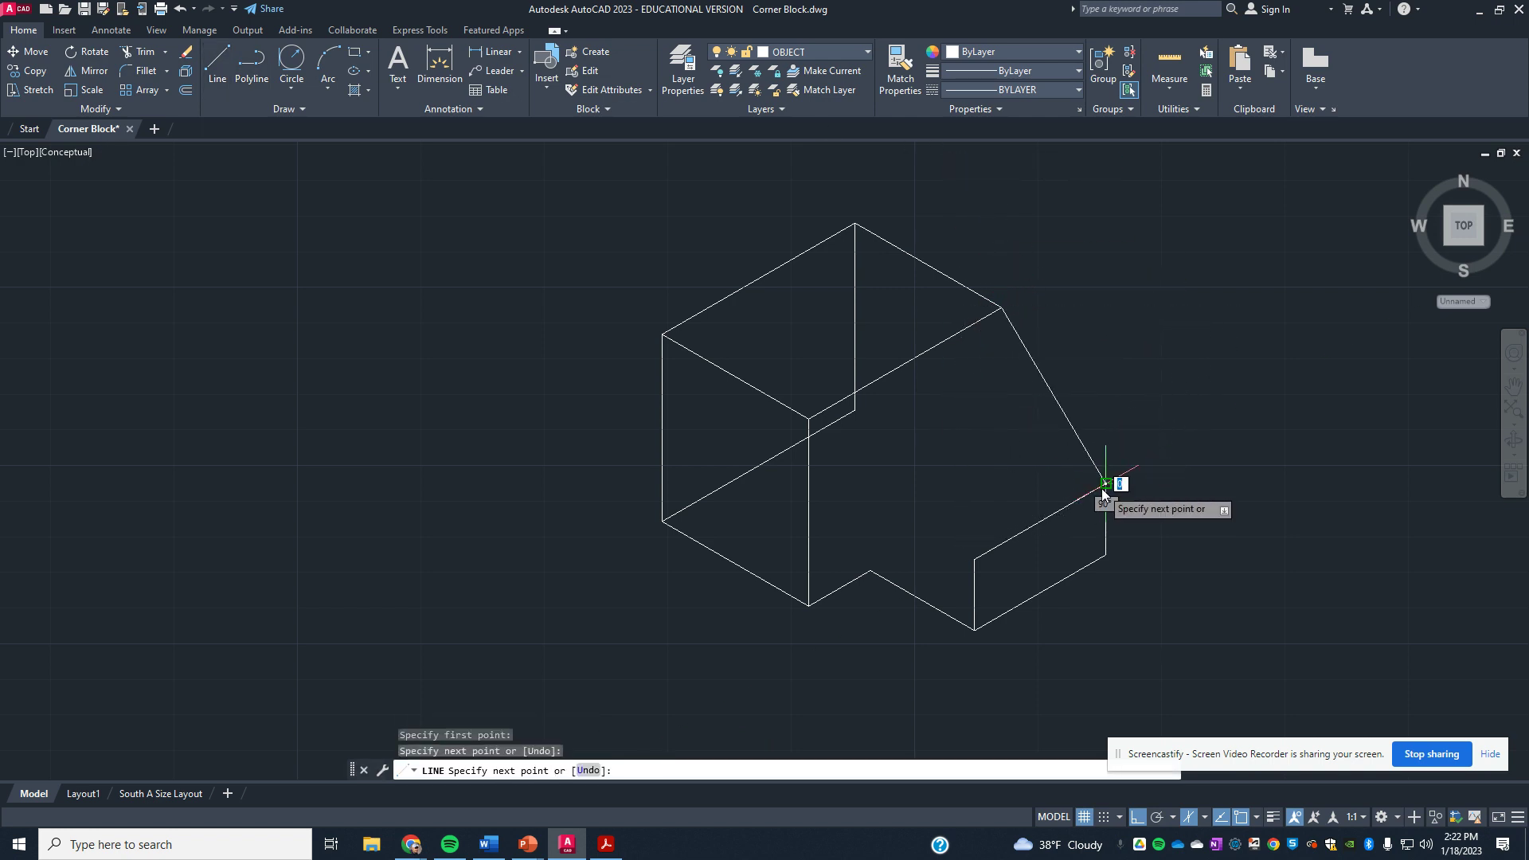
{"action": "key", "text": "Return"}
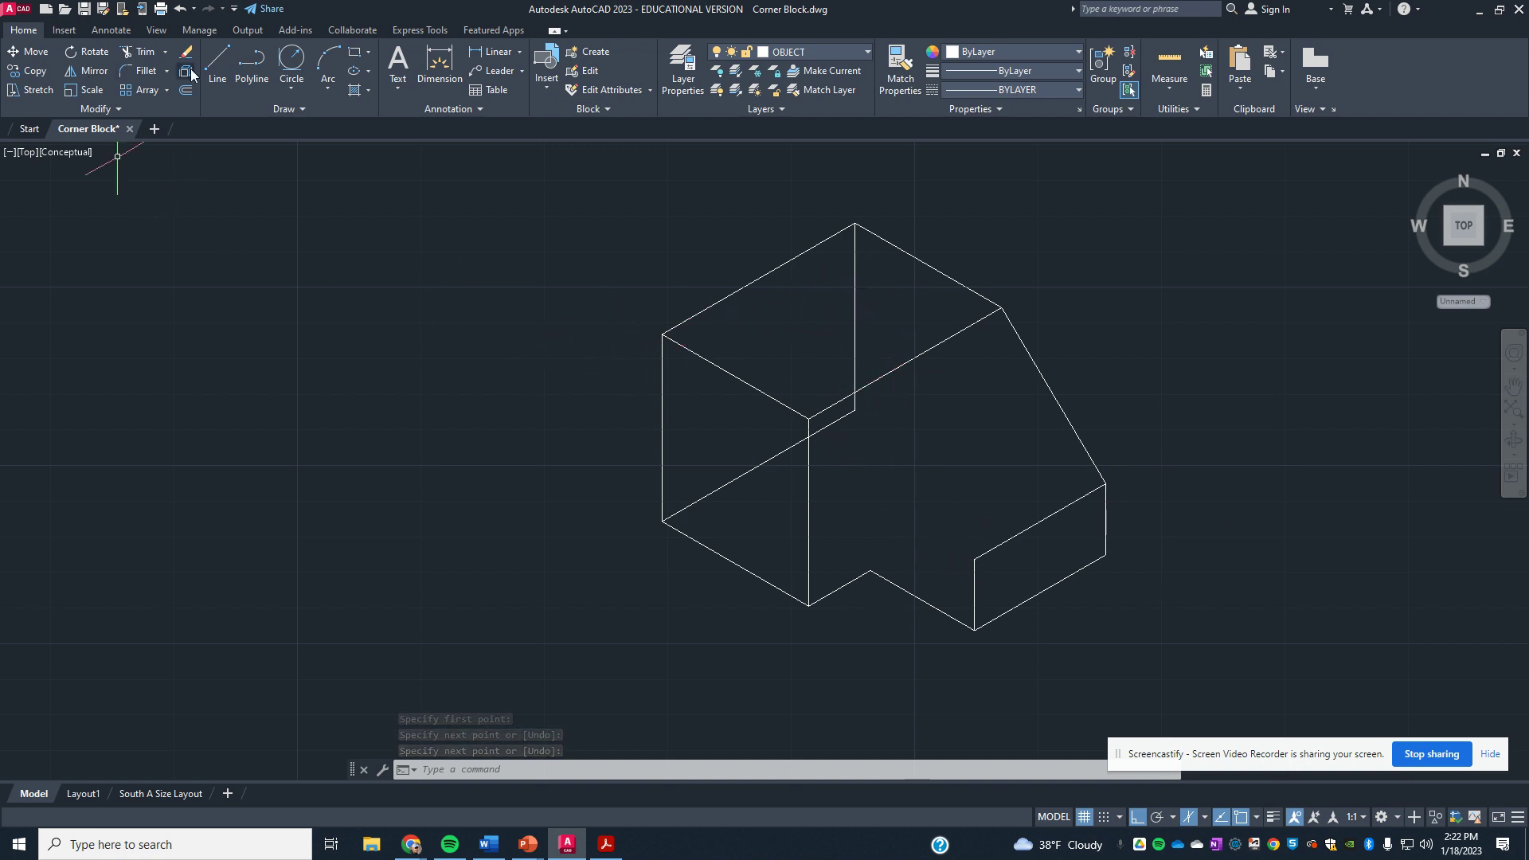
{"action": "left_click", "coordinate": [216, 60]}
Draw a 2-5/8 vertical edge up from the inner bottom corner.
{"action": "left_click", "coordinate": [868, 575]}
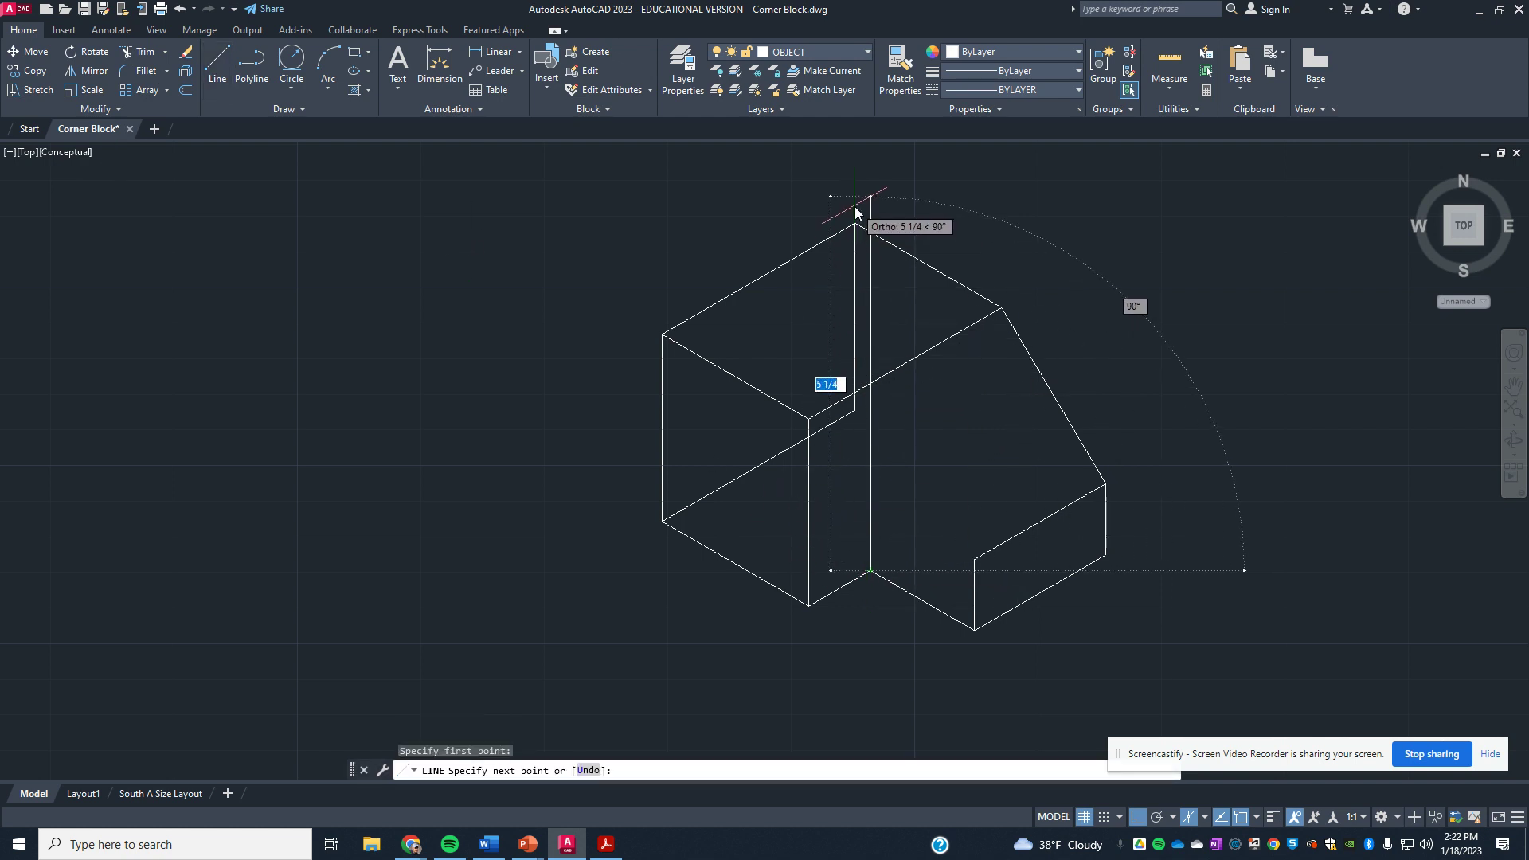
{"action": "type", "text": "2-5/8"}
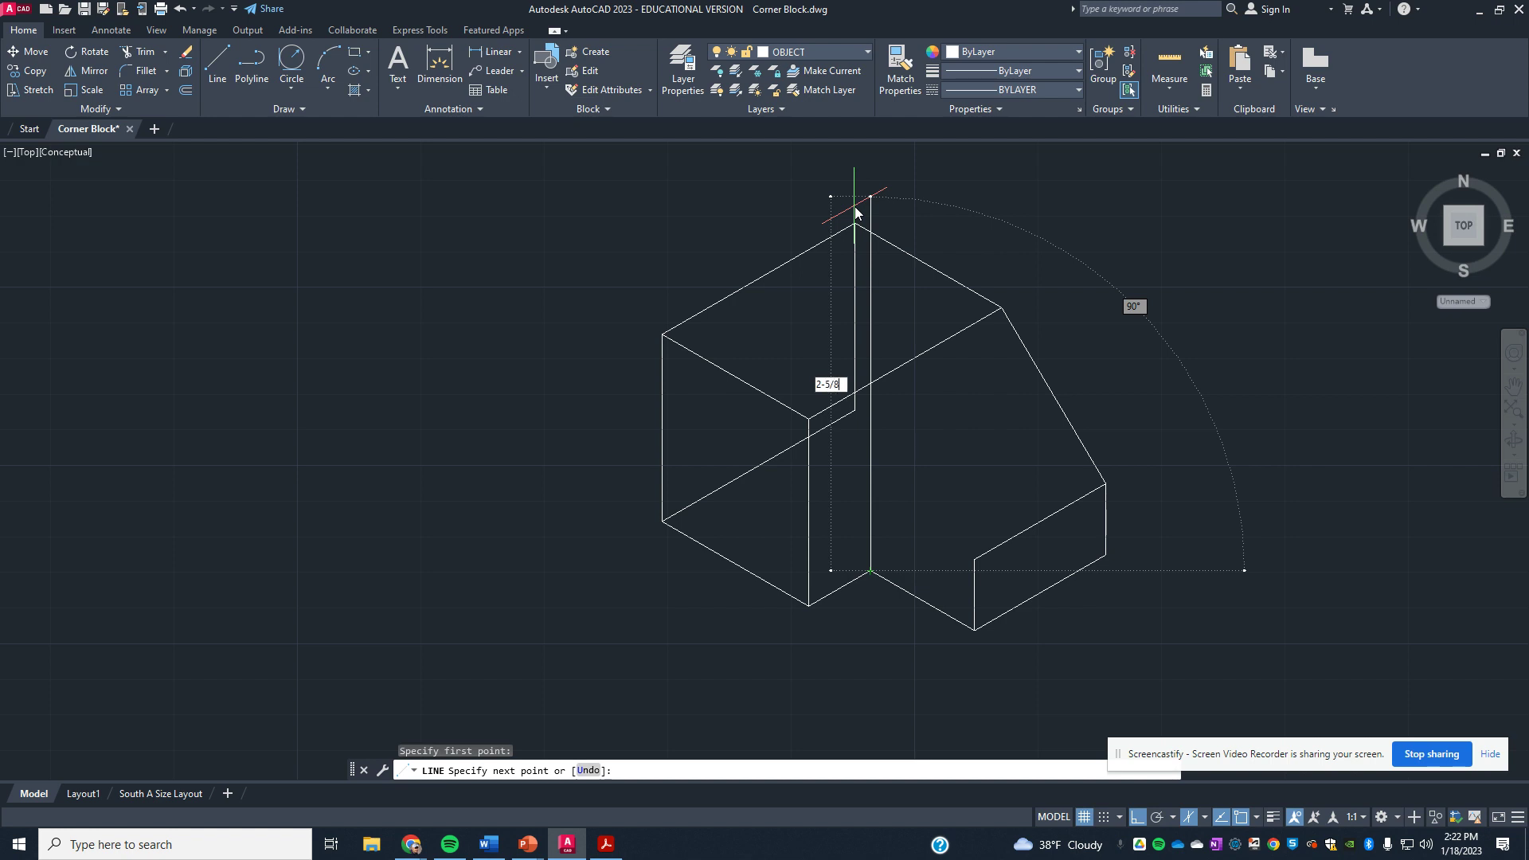
{"action": "key", "text": "Return"}
{"action": "key", "text": "Escape"}
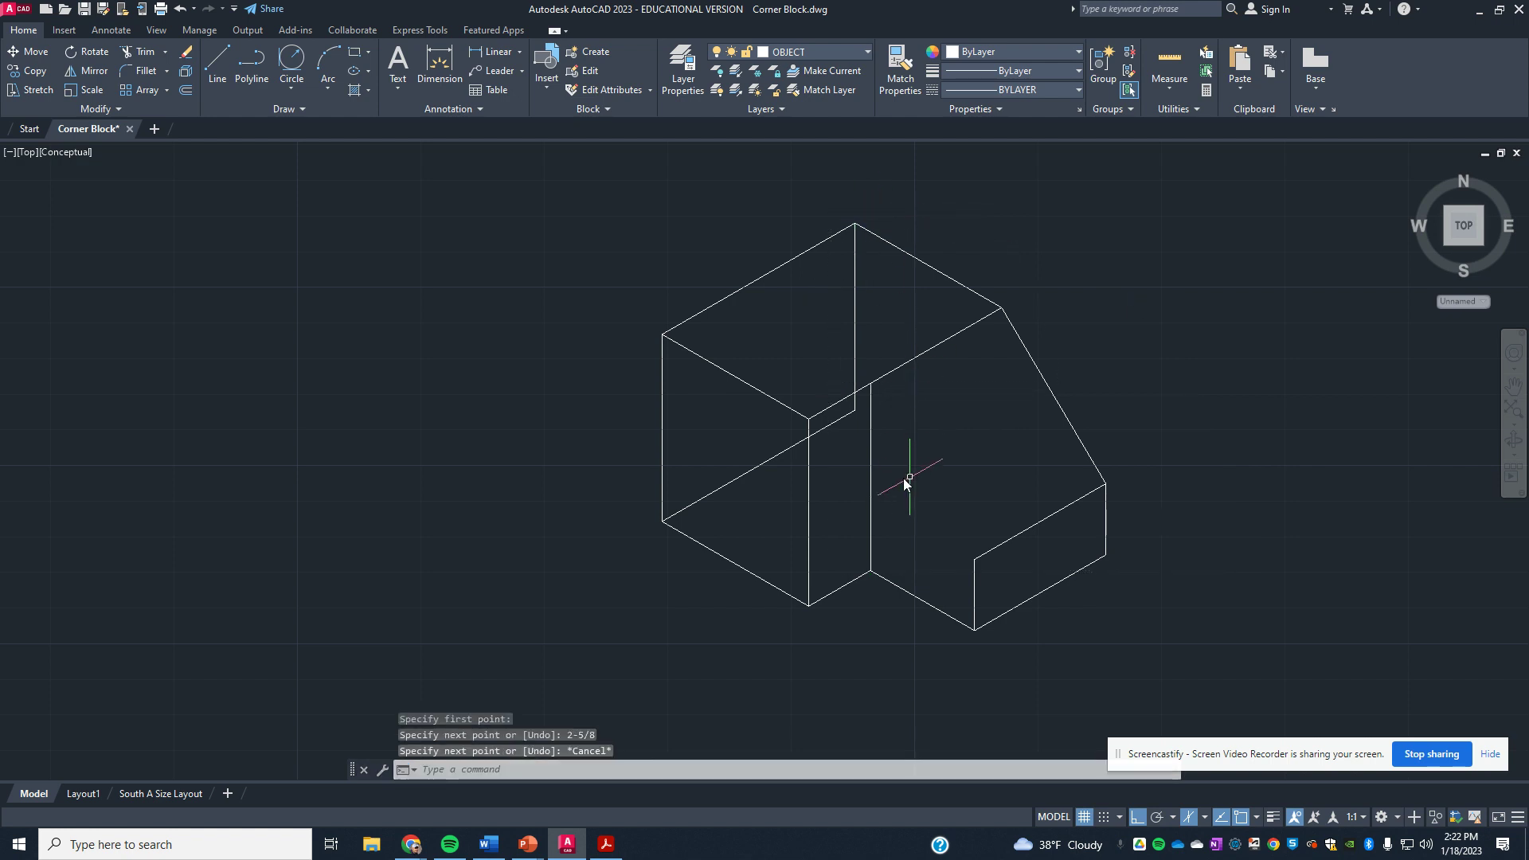
{"action": "scroll", "coordinate": [858, 414], "scroll_direction": "up", "scroll_amount": 2}
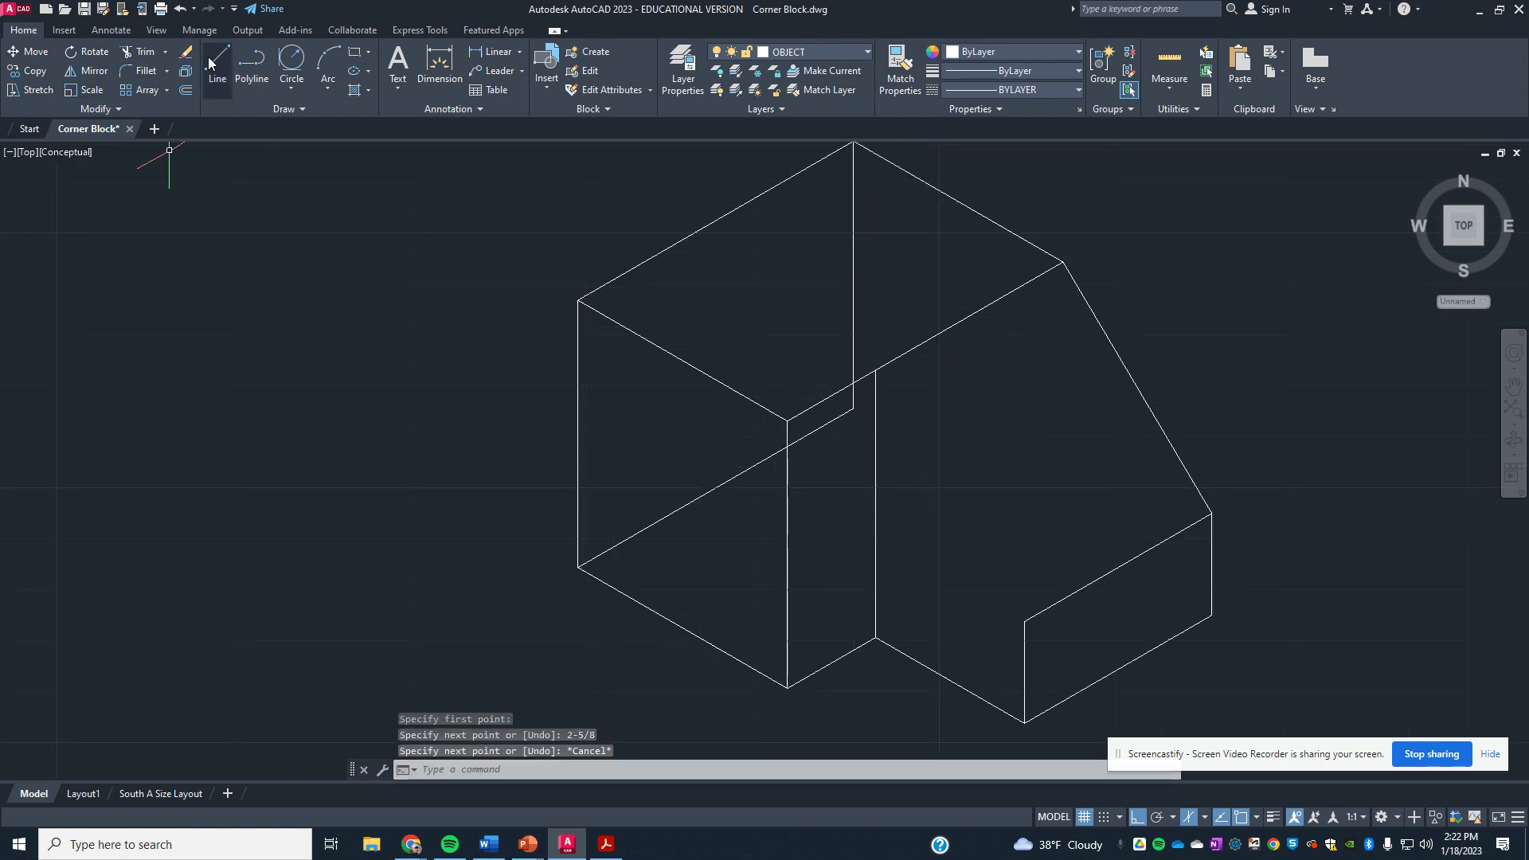
Draw the second sloped edge to the step corner and a back edge from the rear corner.
{"action": "left_click", "coordinate": [216, 63]}
{"action": "left_click", "coordinate": [876, 371]}
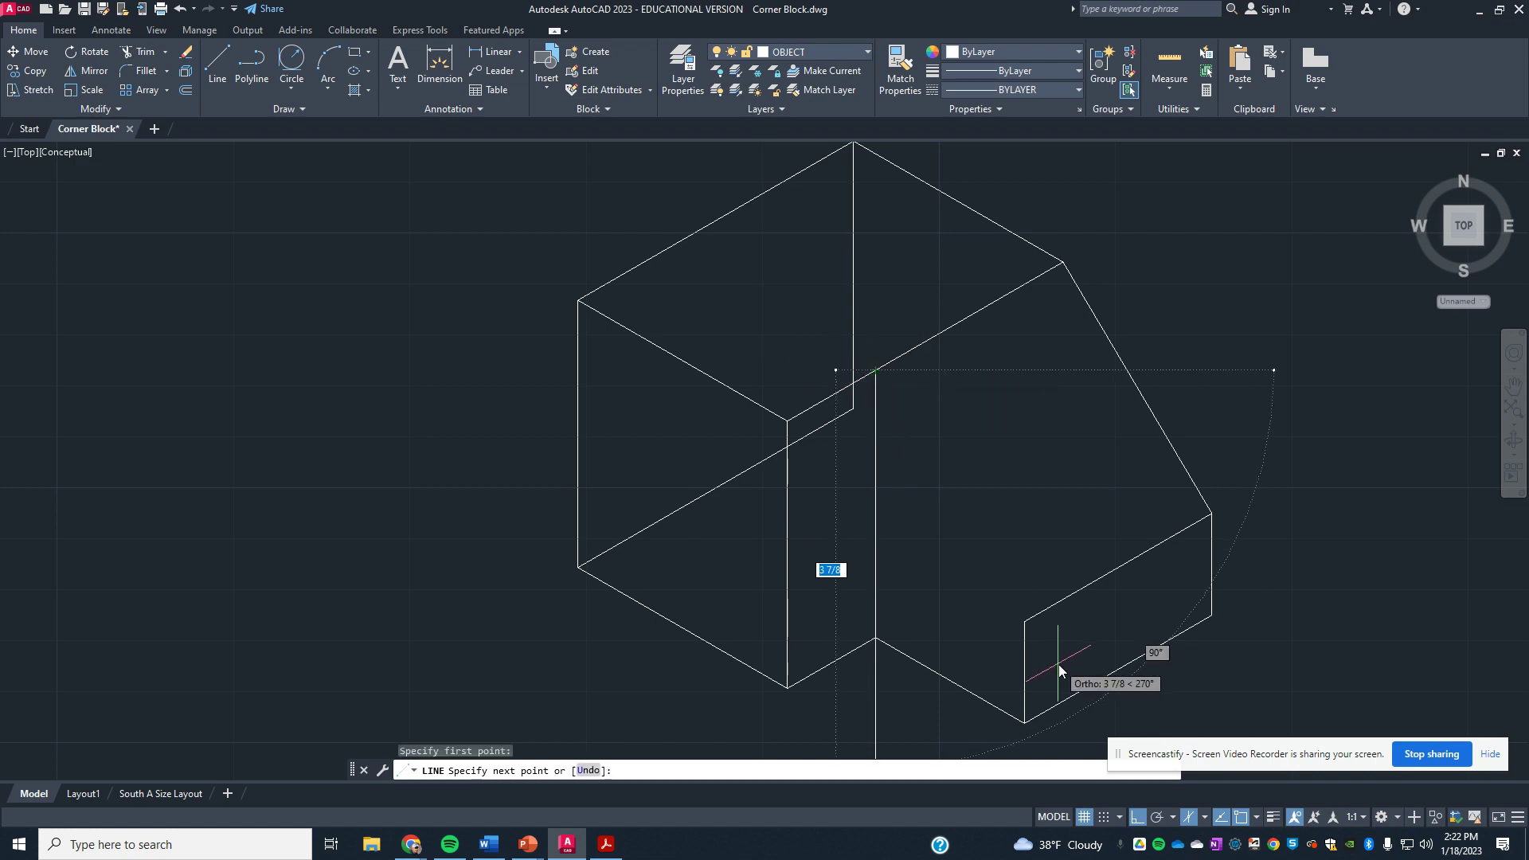
{"action": "left_click", "coordinate": [1024, 621]}
{"action": "key", "text": "Escape"}
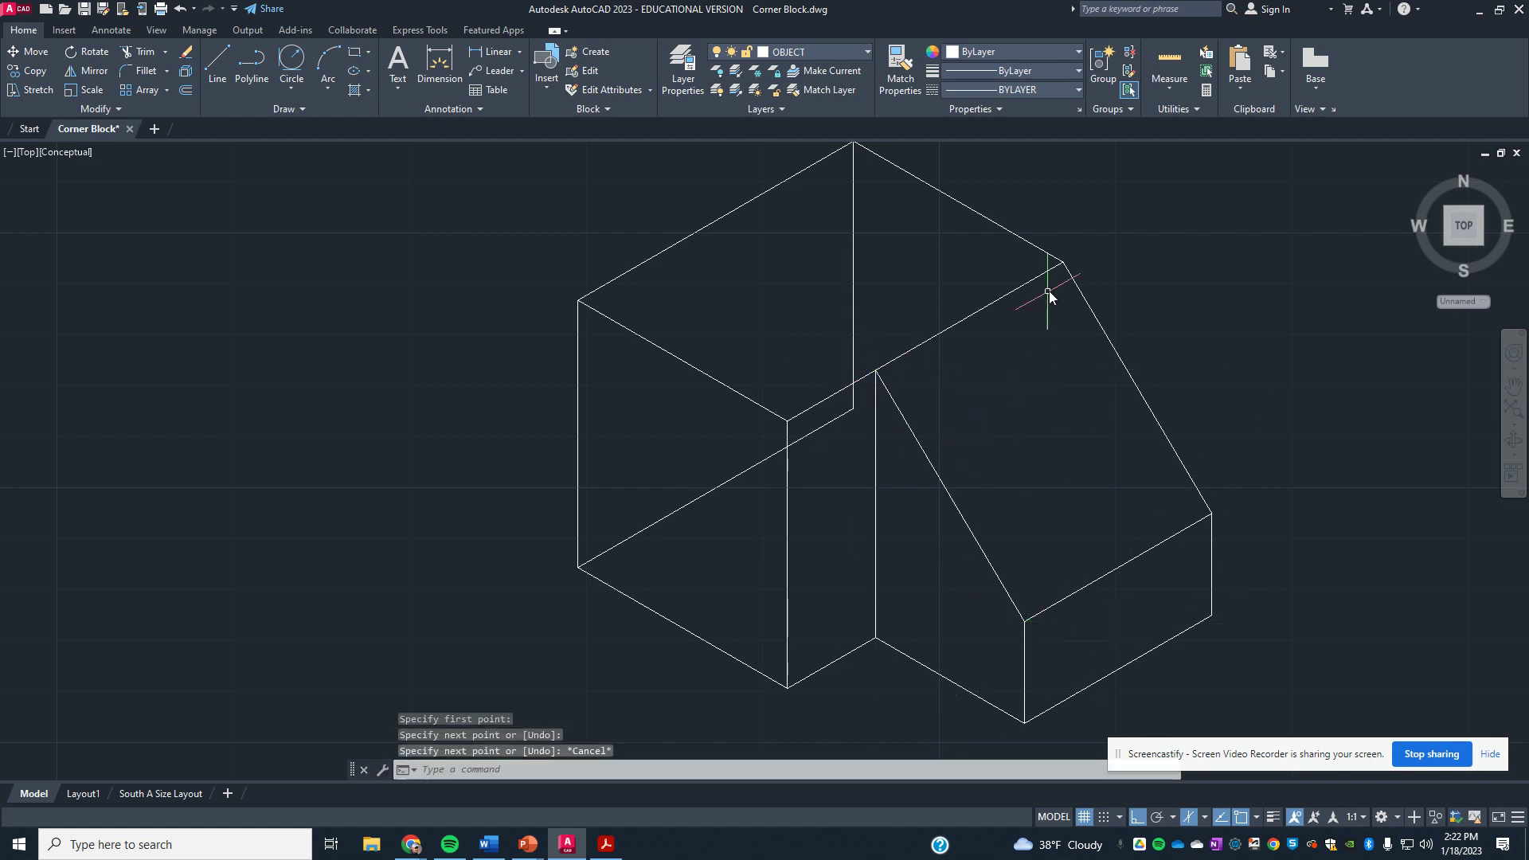
{"action": "left_click", "coordinate": [227, 68]}
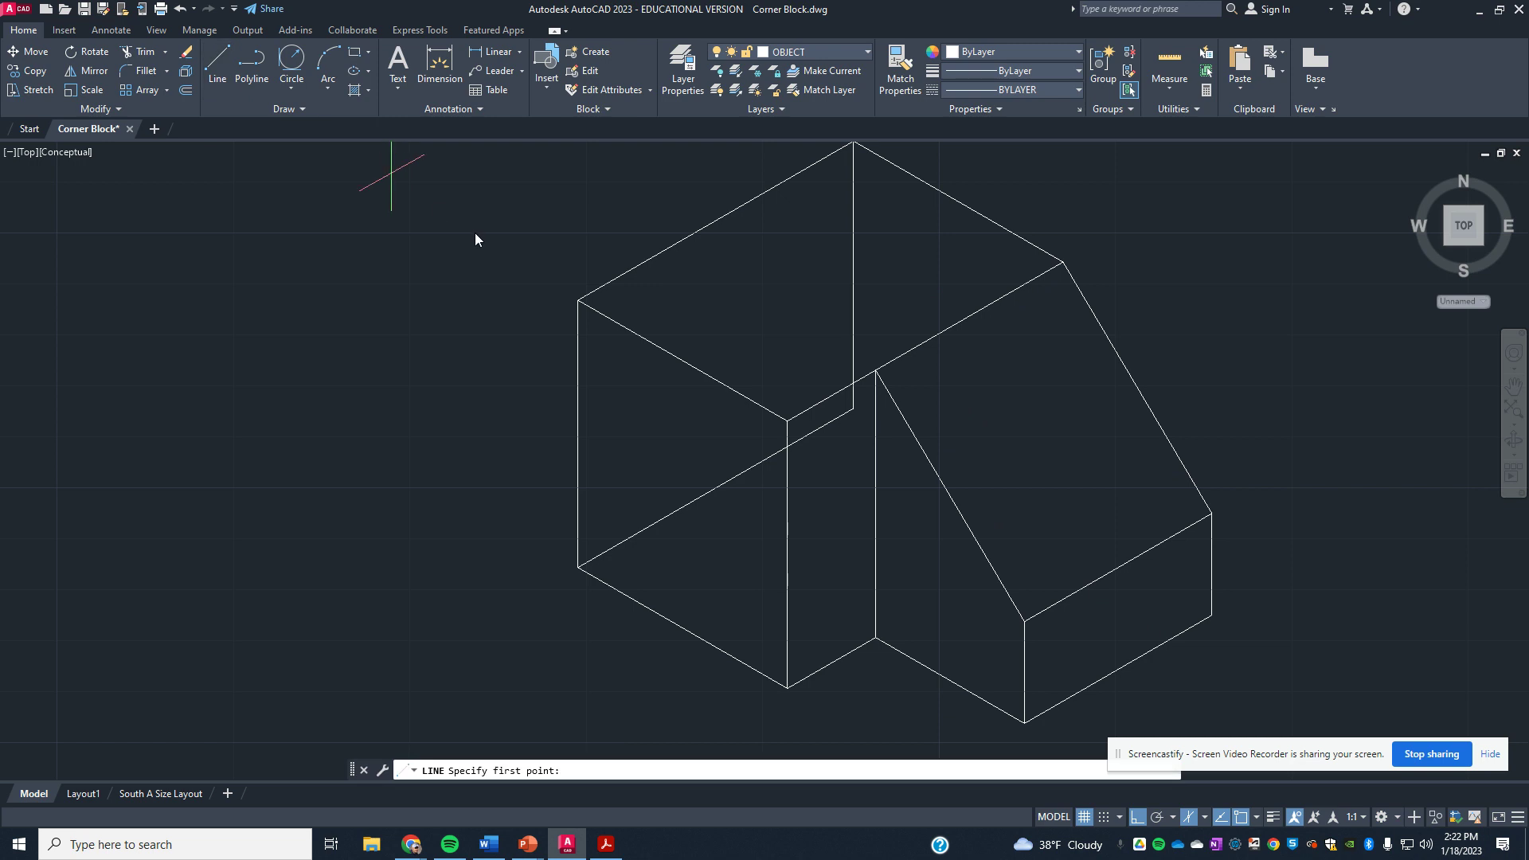
{"action": "left_click", "coordinate": [855, 409]}
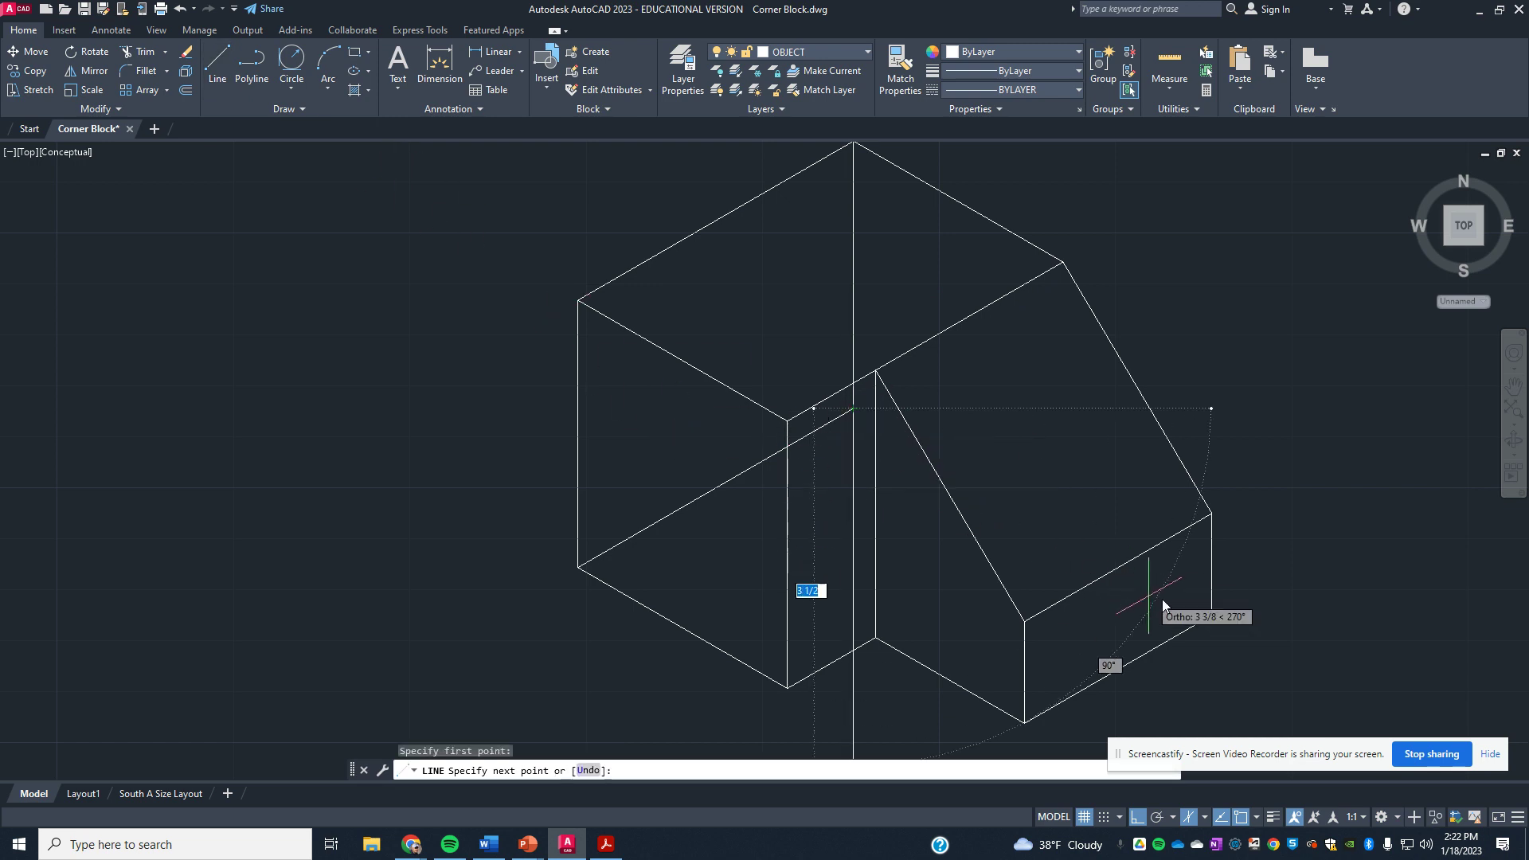
{"action": "key", "text": "Escape"}
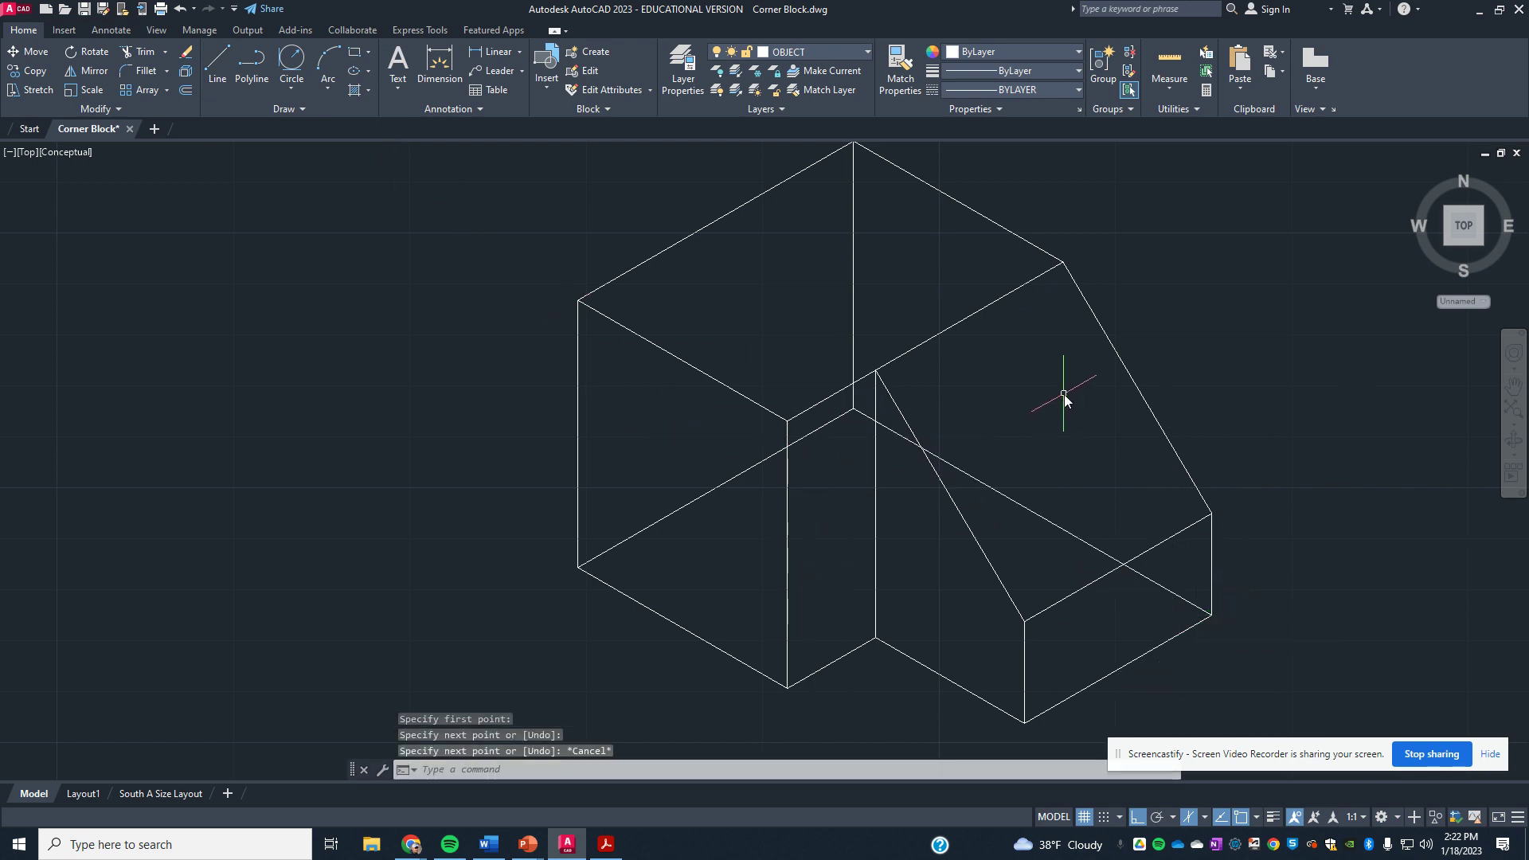
Select the three back edges at the rear corner and move them to the HIDDEN layer.
{"action": "scroll", "coordinate": [1013, 386], "scroll_direction": "up", "scroll_amount": 1}
{"action": "scroll", "coordinate": [946, 430], "scroll_direction": "up", "scroll_amount": 3}
{"action": "scroll", "coordinate": [822, 420], "scroll_direction": "down", "scroll_amount": 3}
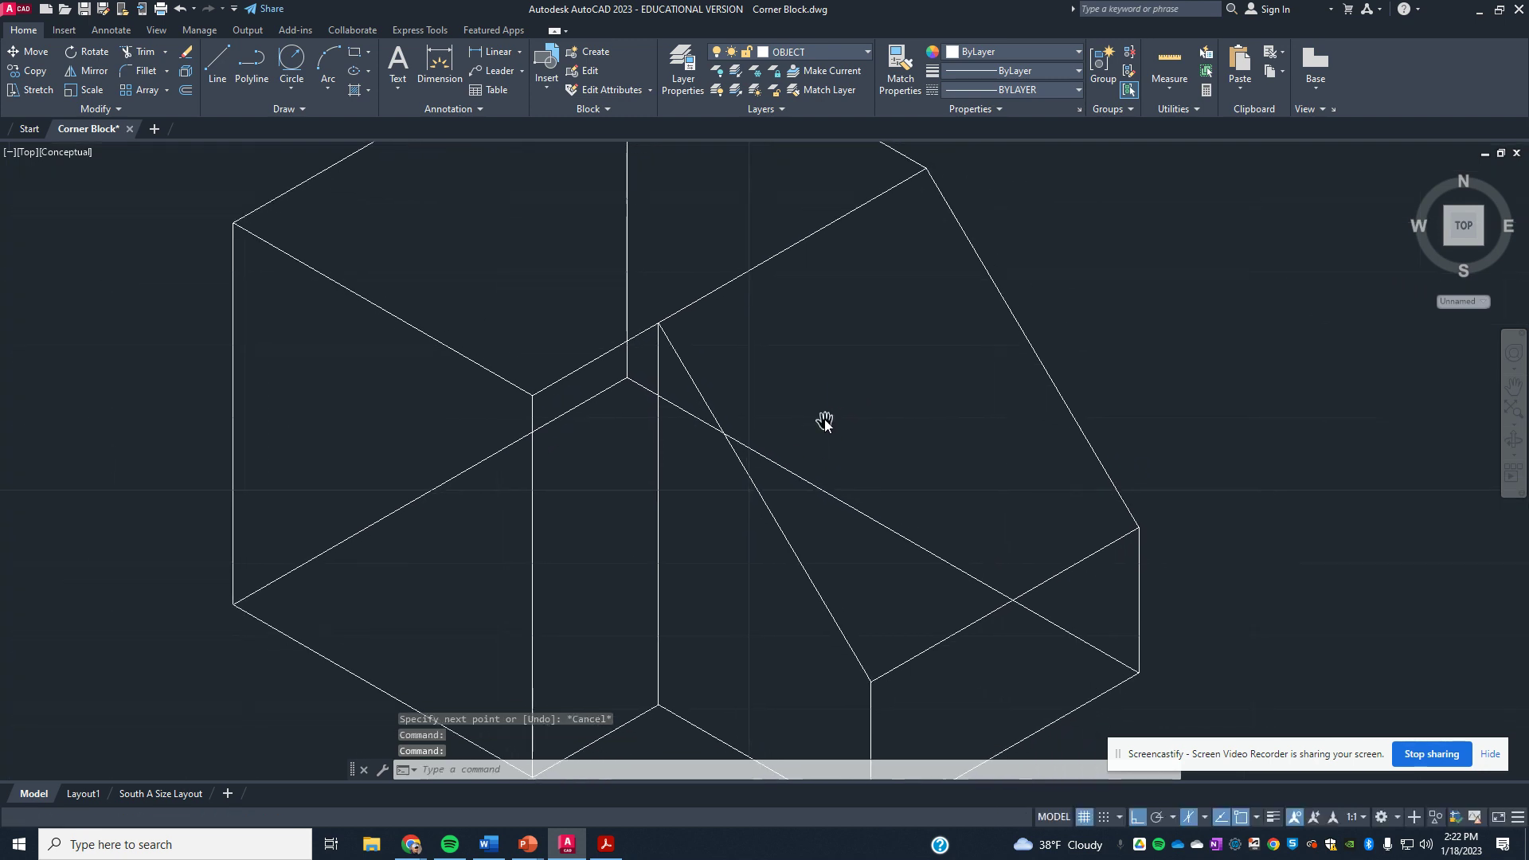
{"action": "scroll", "coordinate": [727, 409], "scroll_direction": "up", "scroll_amount": 4}
{"action": "scroll", "coordinate": [726, 409], "scroll_direction": "up", "scroll_amount": 2}
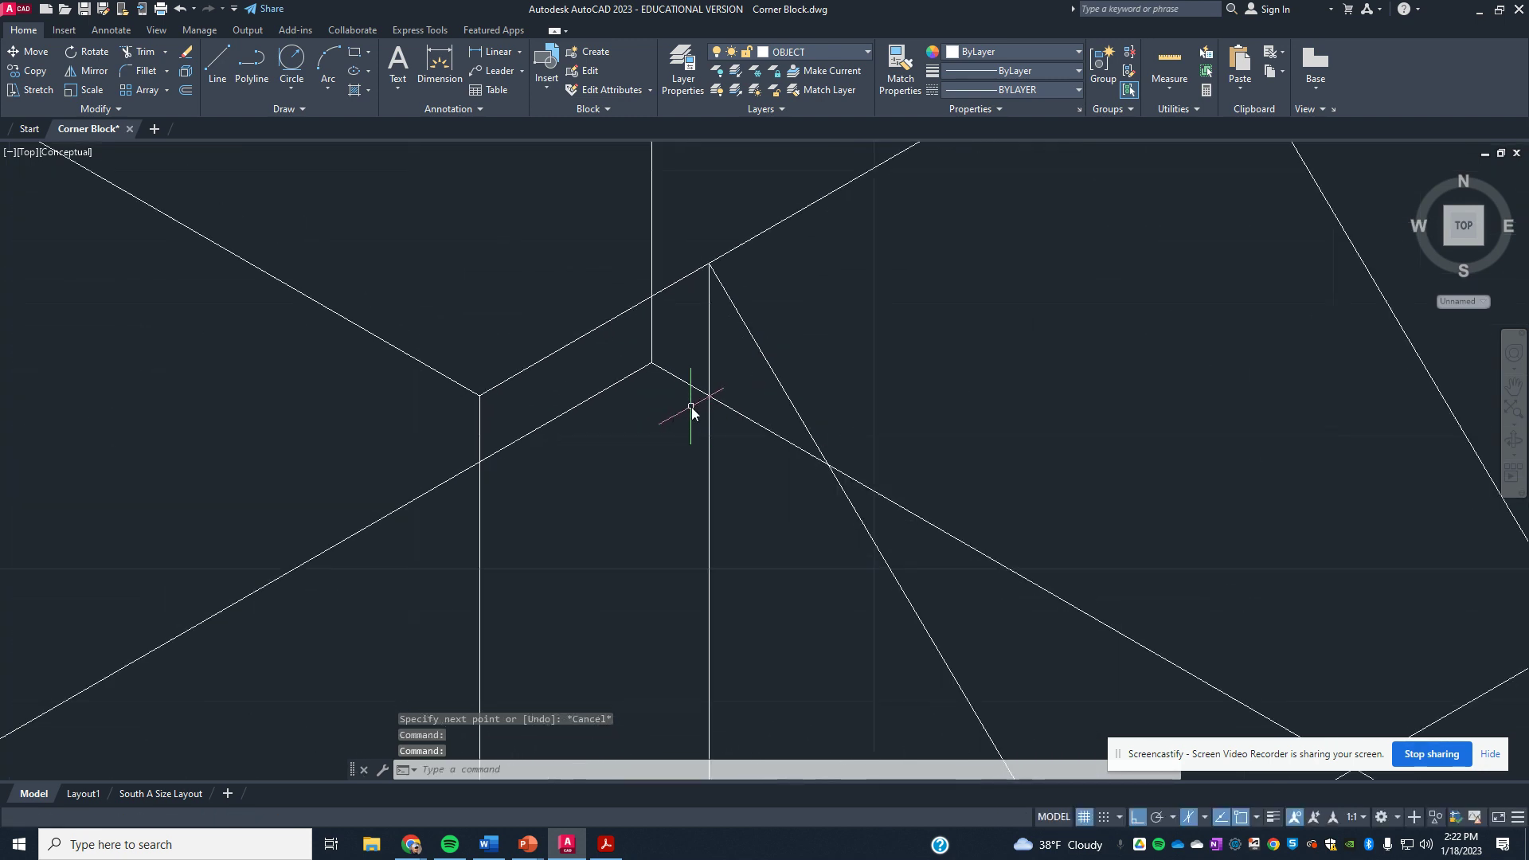
{"action": "left_click", "coordinate": [638, 371]}
{"action": "mouse_move", "coordinate": [638, 384]}
{"action": "left_mouse_down"}
{"action": "mouse_move", "coordinate": [673, 420]}
{"action": "mouse_move", "coordinate": [624, 358]}
{"action": "mouse_move", "coordinate": [679, 403]}
{"action": "mouse_move", "coordinate": [638, 341]}
{"action": "mouse_move", "coordinate": [627, 350]}
{"action": "left_mouse_up"}
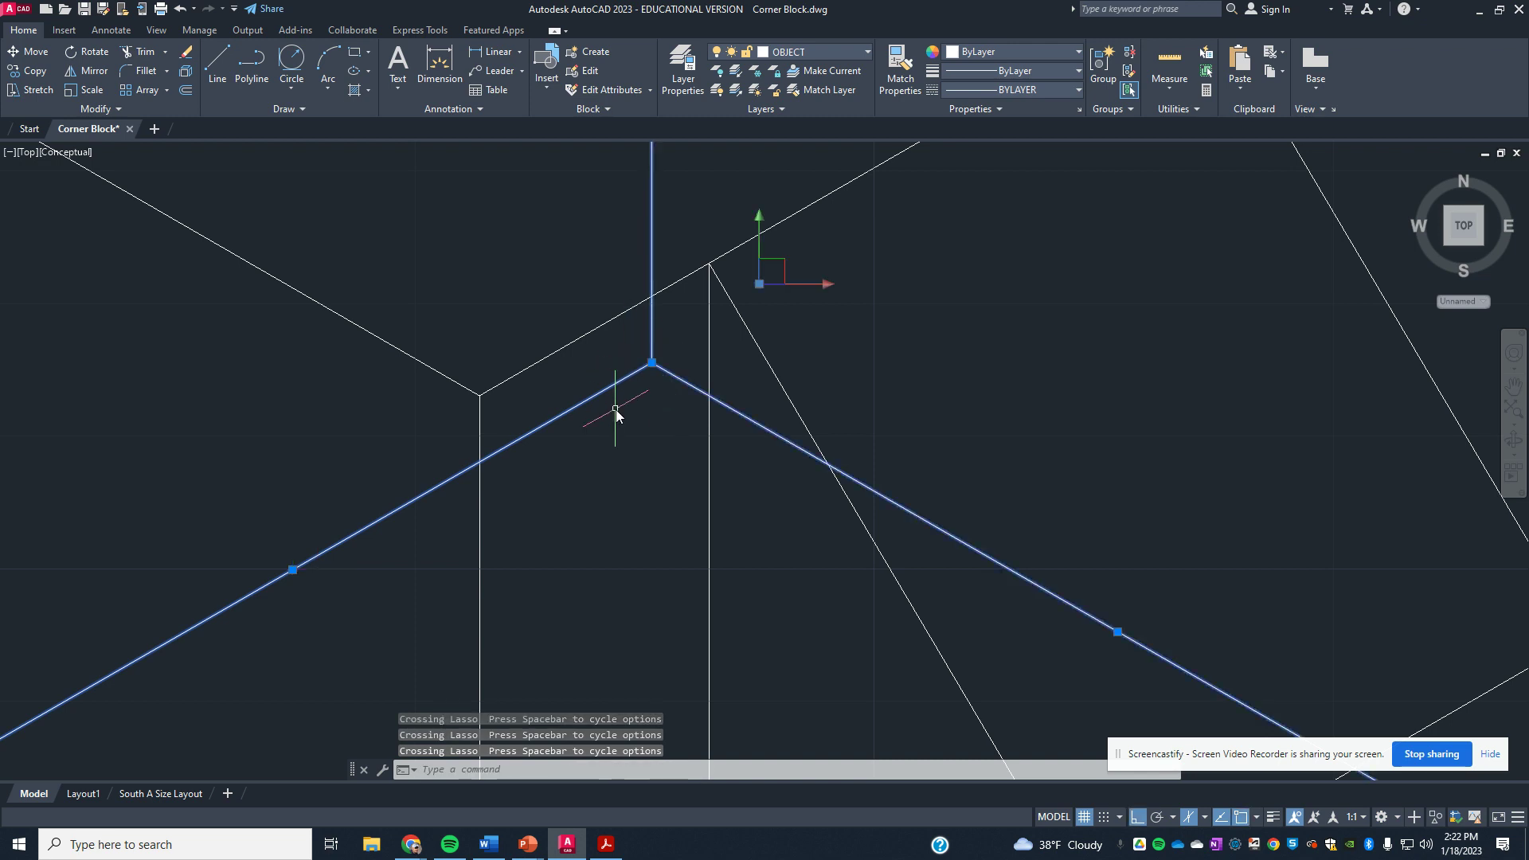
{"action": "scroll", "coordinate": [615, 412], "scroll_direction": "down", "scroll_amount": 3}
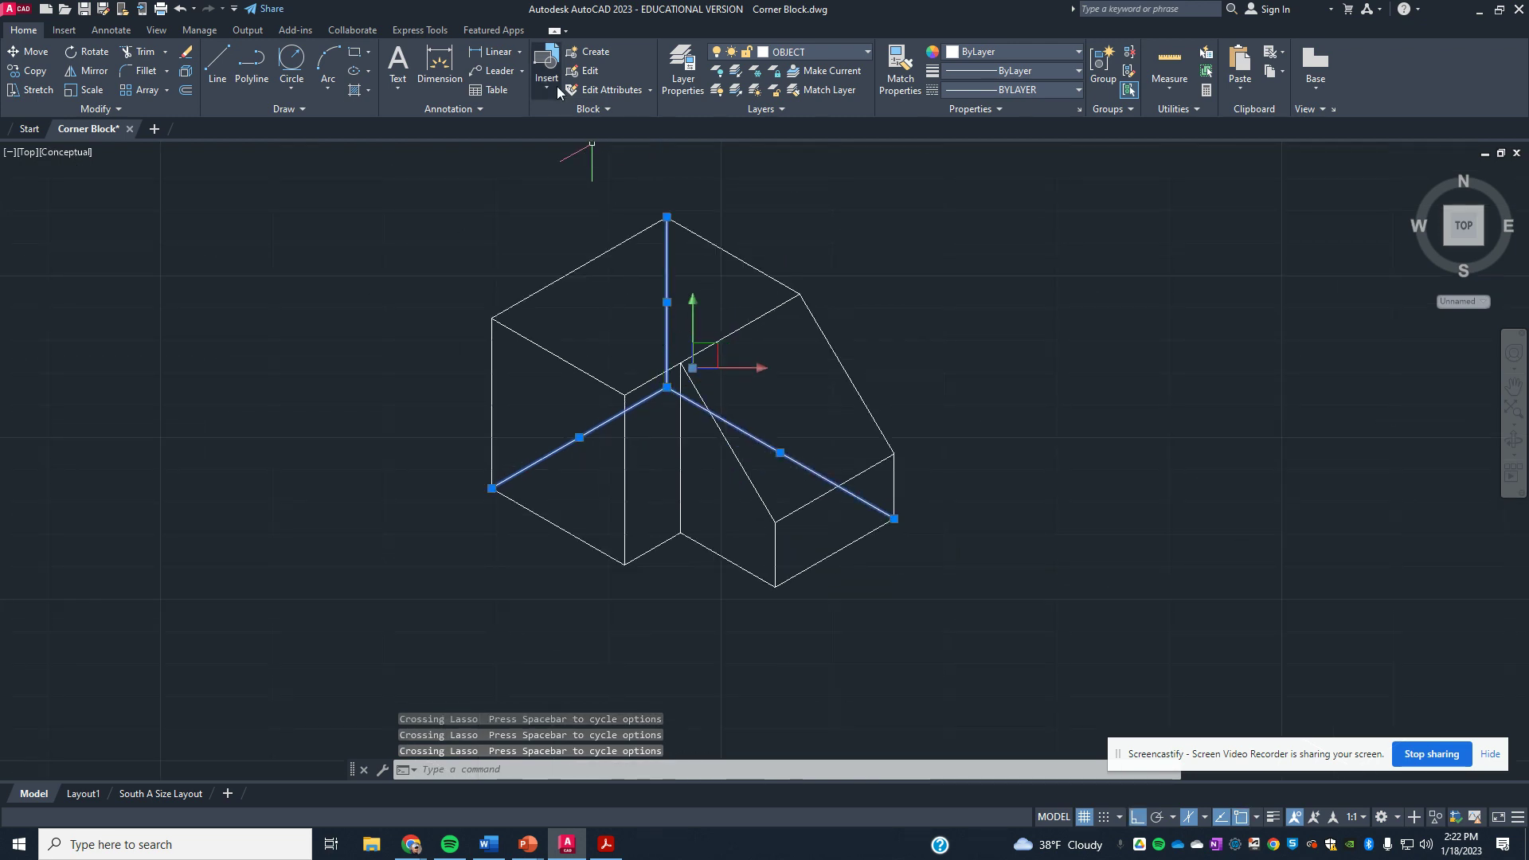
{"action": "left_click", "coordinate": [807, 51]}
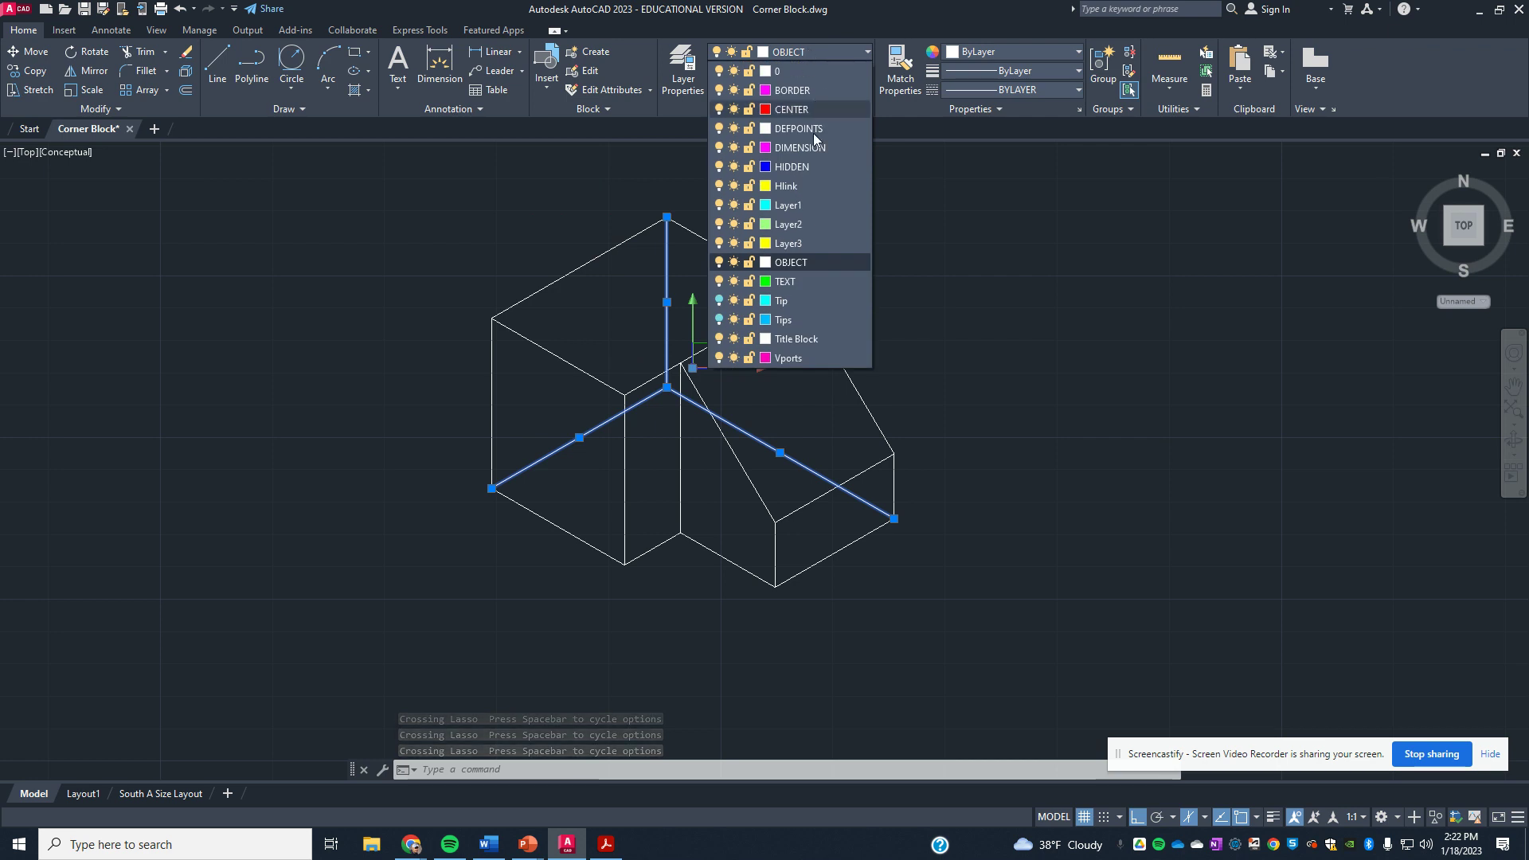
{"action": "left_click", "coordinate": [812, 168]}
{"action": "key", "text": "Escape"}
{"action": "scroll", "coordinate": [831, 519], "scroll_direction": "up", "scroll_amount": 2}
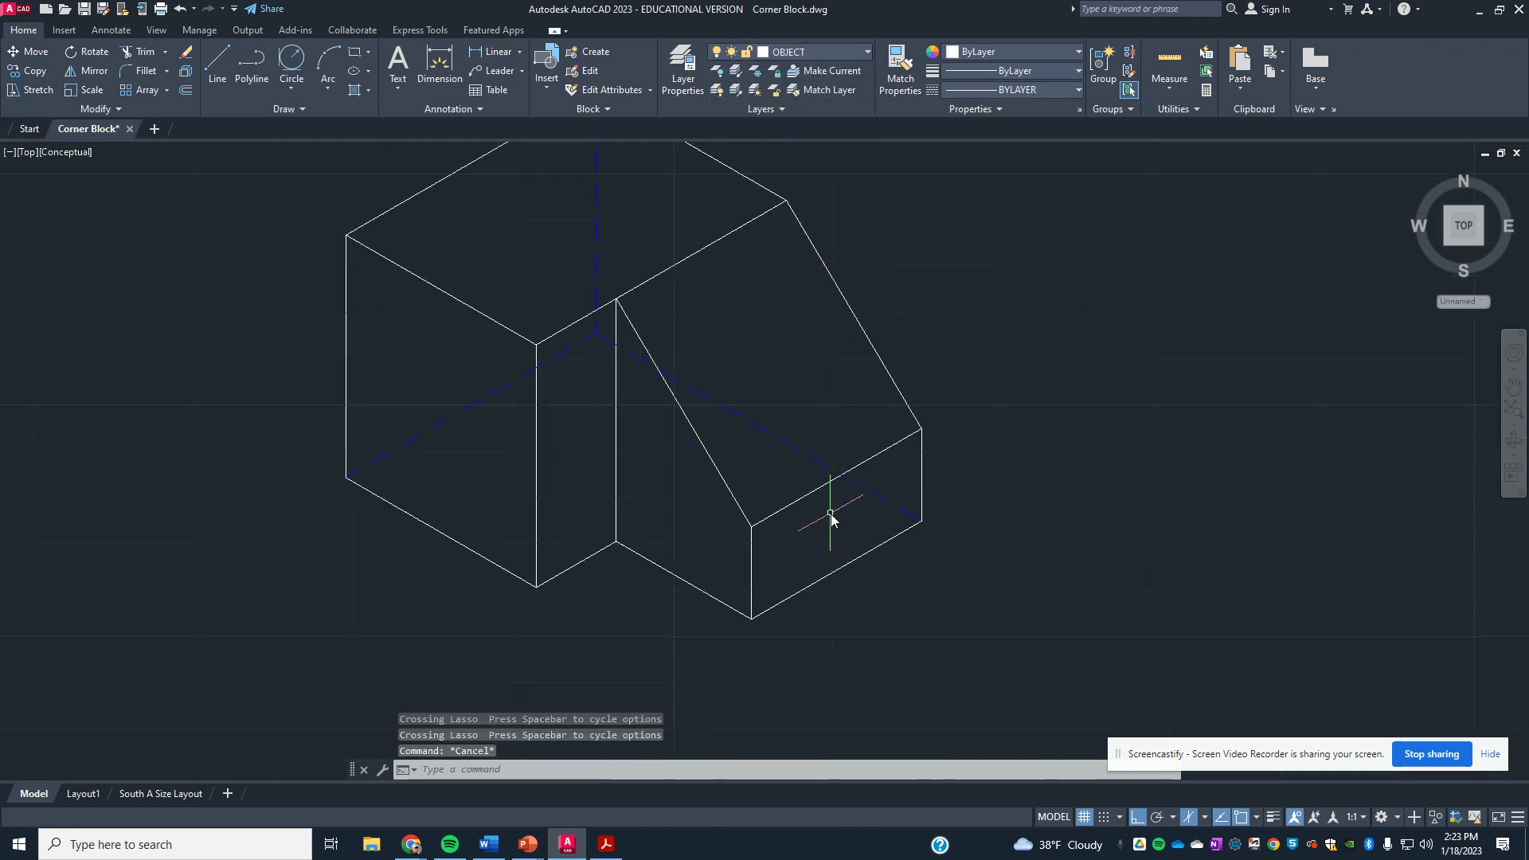
{"action": "middle_click_drag", "start_coordinate": [858, 460], "coordinate": [891, 509]}
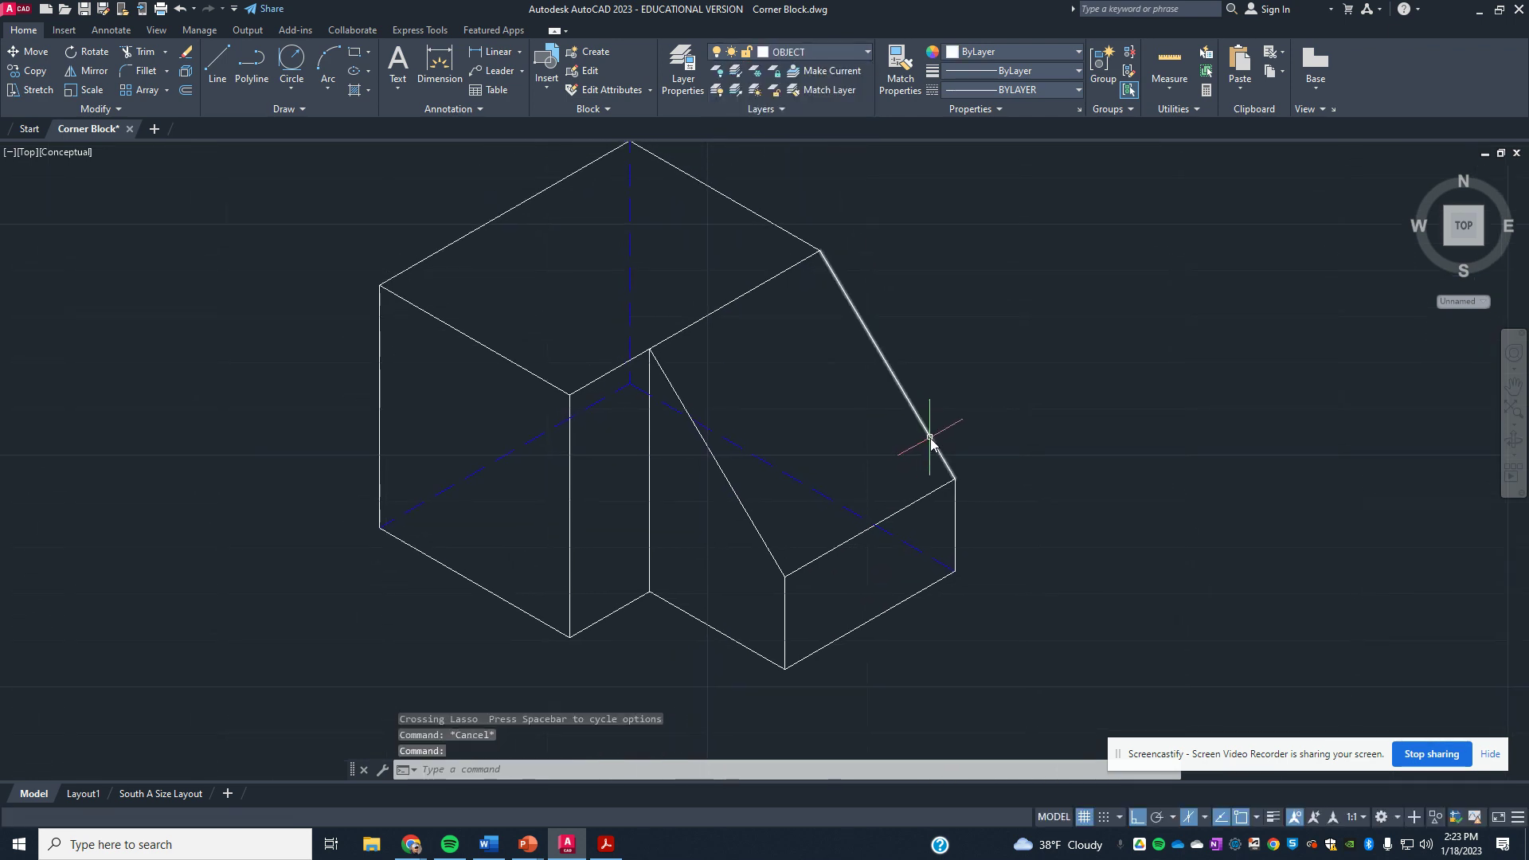